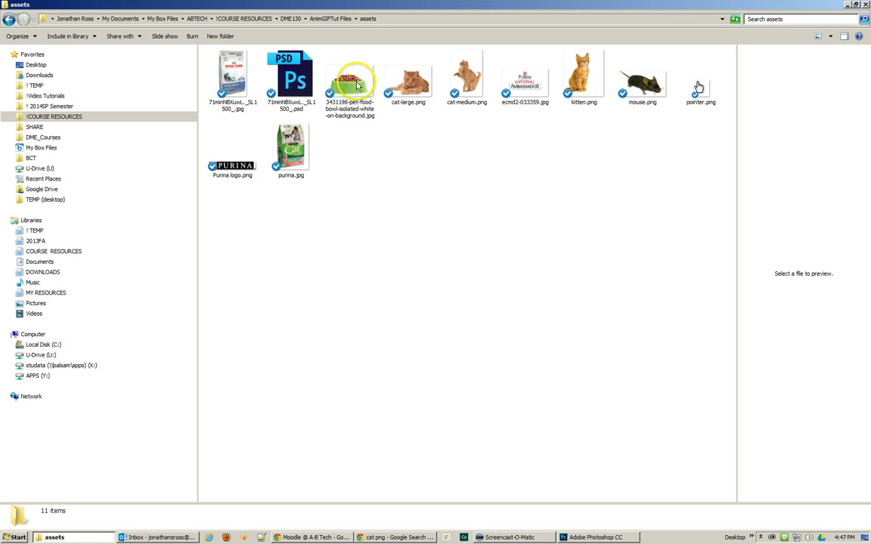
Preview cat-large.png in the image viewer, zooming in and out, then close it
double_click(413, 88)
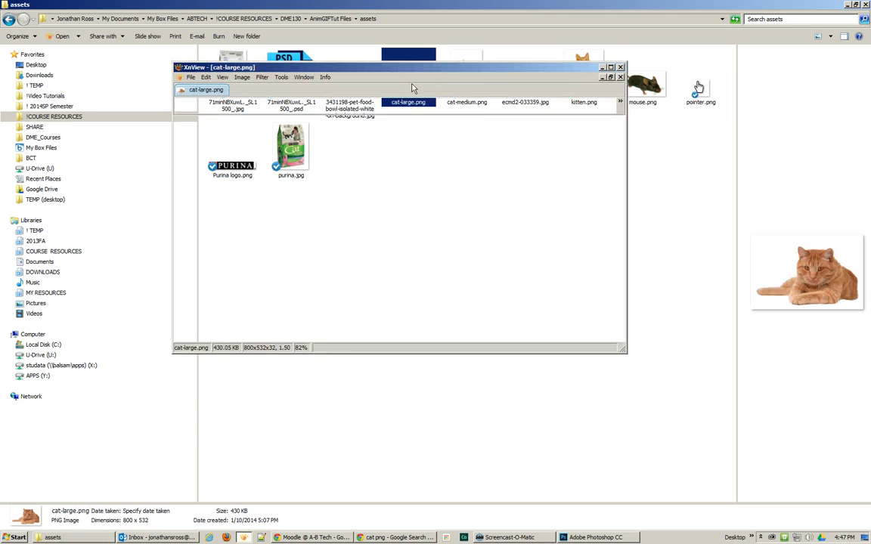
scroll(478, 128, down, 2)
scroll(478, 129, down, 1)
scroll(478, 128, up, 2)
scroll(479, 131, down, 1)
scroll(479, 131, down, 1)
scroll(480, 131, up, 1)
scroll(479, 131, down, 1)
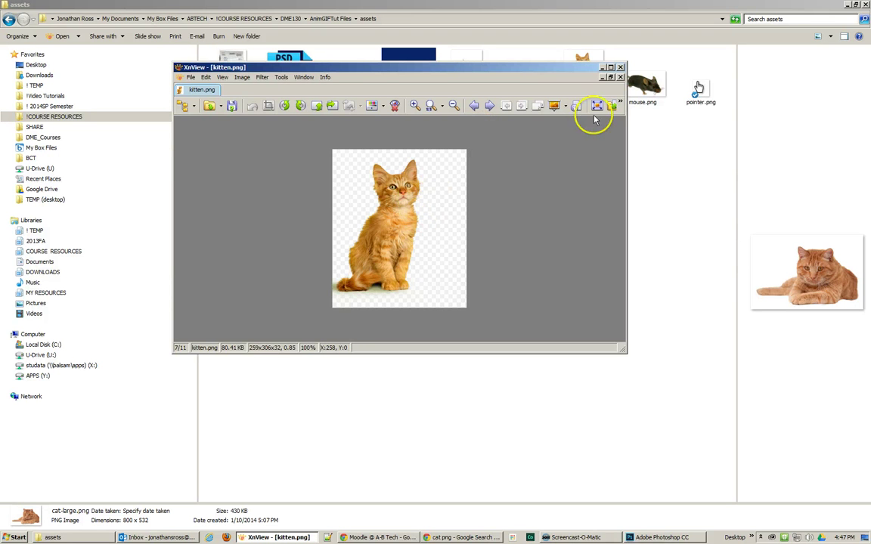
click(620, 67)
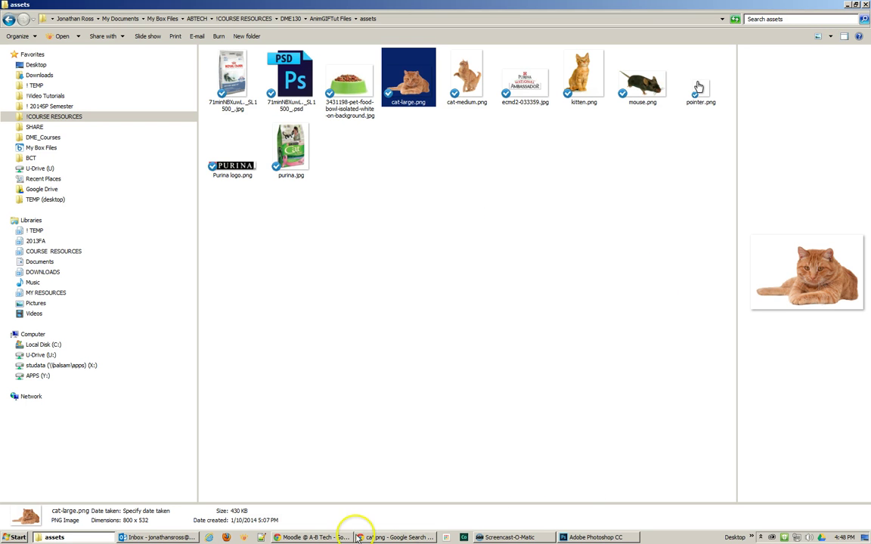
Return to the assets folder and view cat-medium.png full-screen in XnView, zoomed in
click(394, 538)
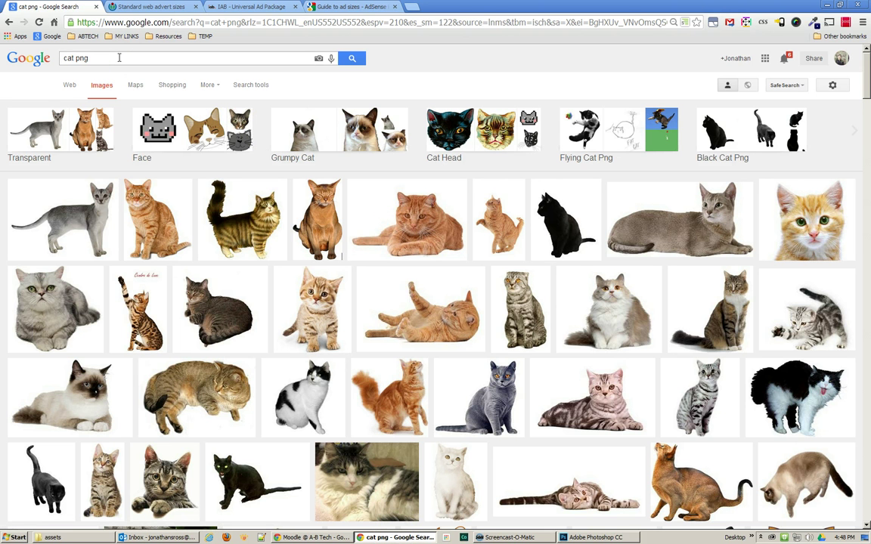
click(94, 58)
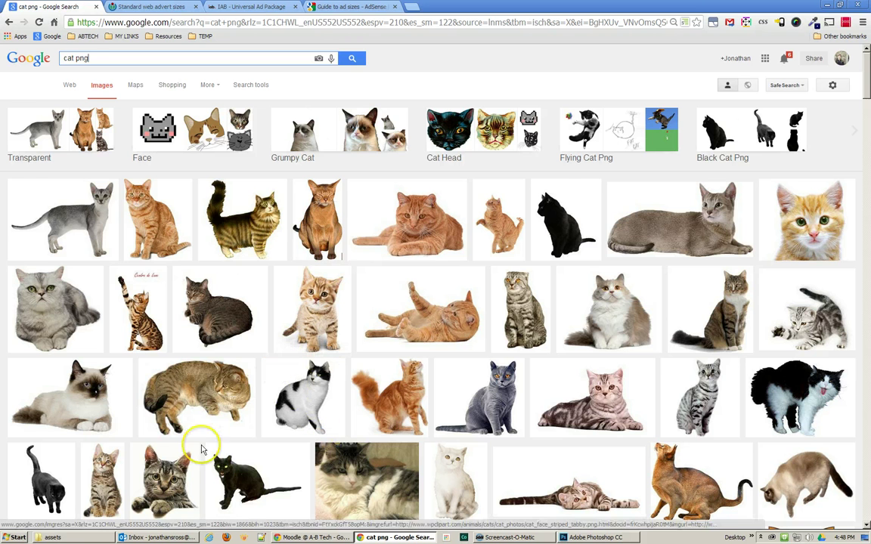
click(83, 537)
double_click(470, 81)
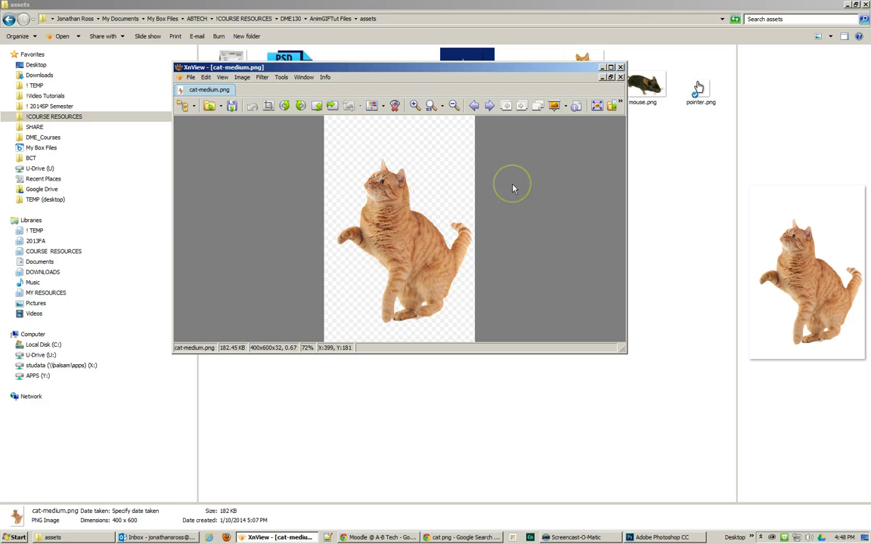
click(610, 70)
scroll(451, 273, up, 3)
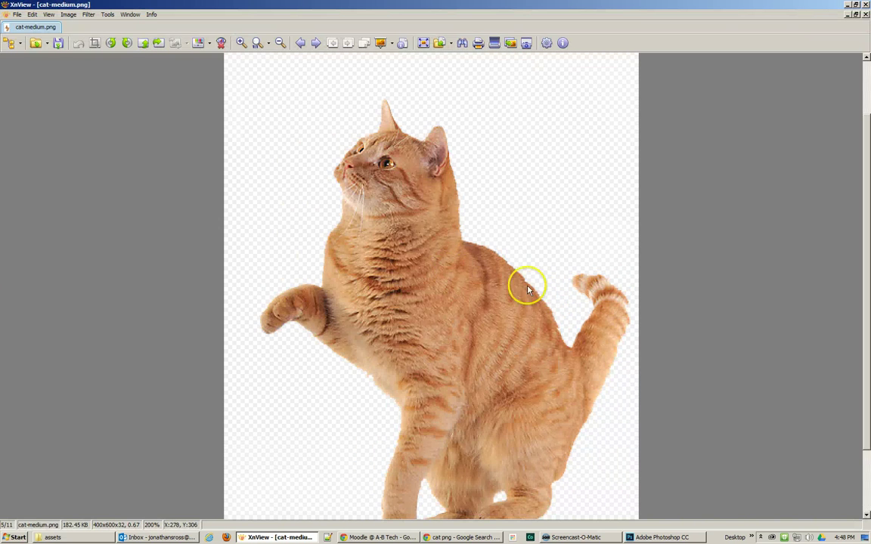
scroll(592, 393, down, 3)
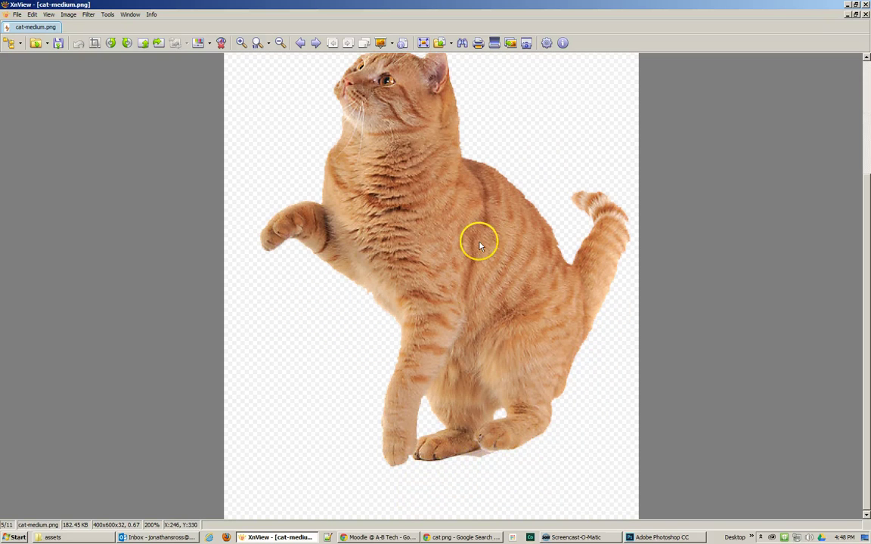
scroll(478, 235, up, 5)
Page forward through the kitten and mouse images, then back to cat-large.png
key(Page_Down)
key(Page_Down)
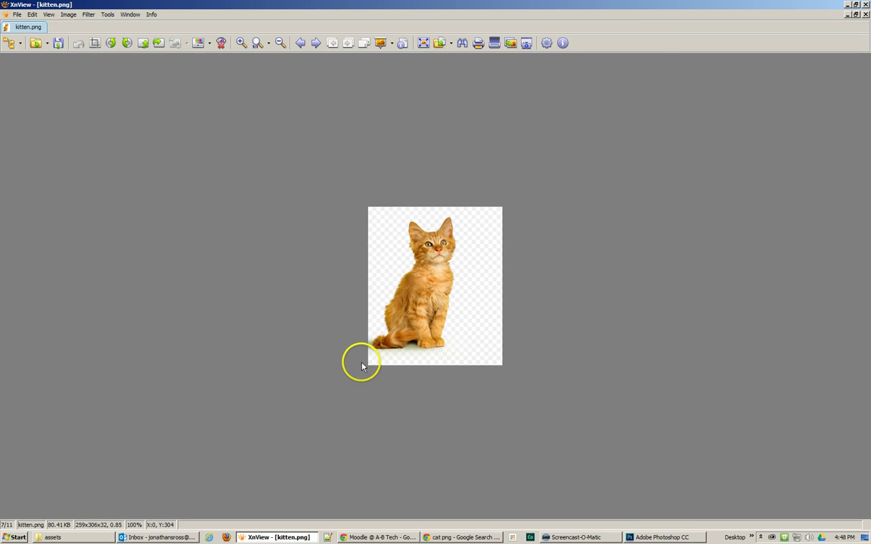
key(Page_Down)
key(Page_Up)
key(Page_Up)
key(Page_Up)
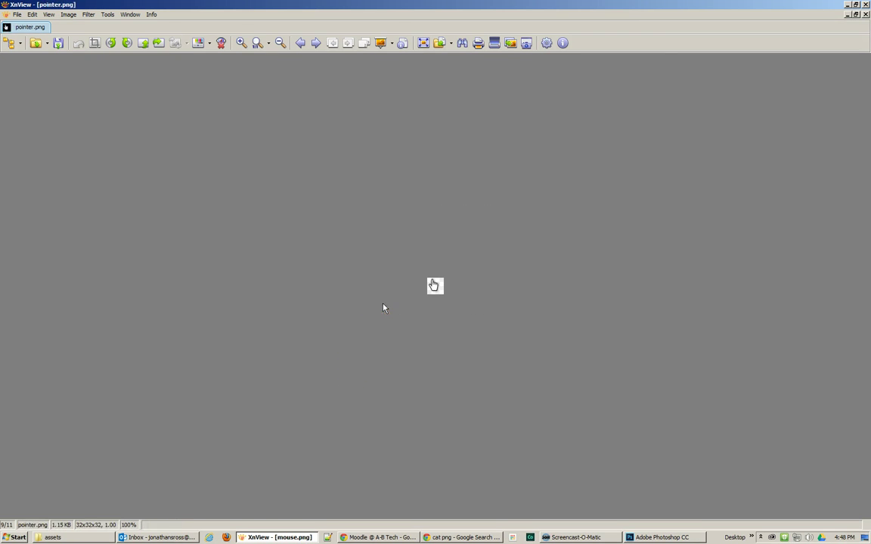
key(Page_Up)
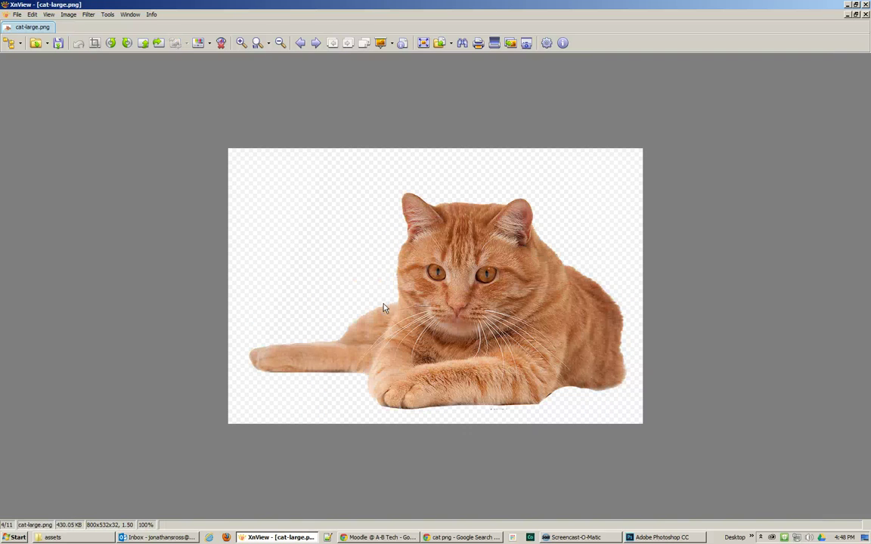
drag(485, 408, 518, 415)
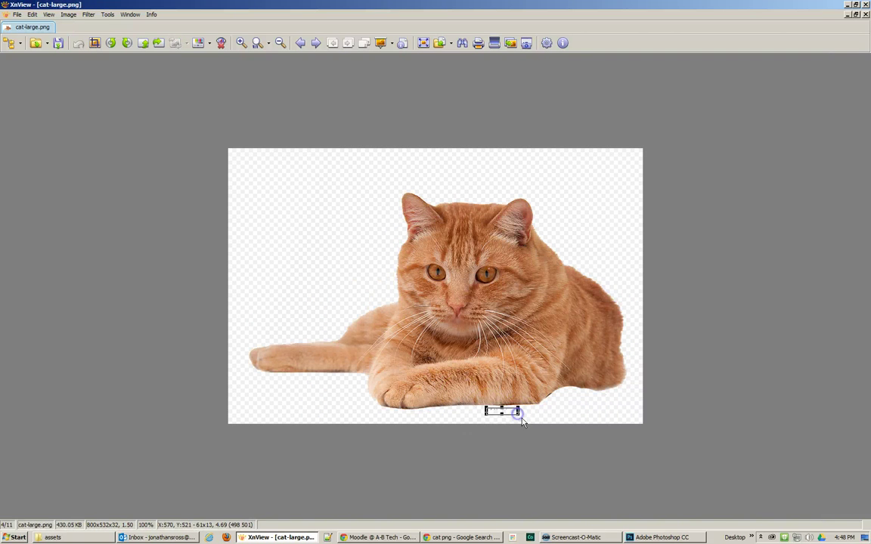
click(574, 446)
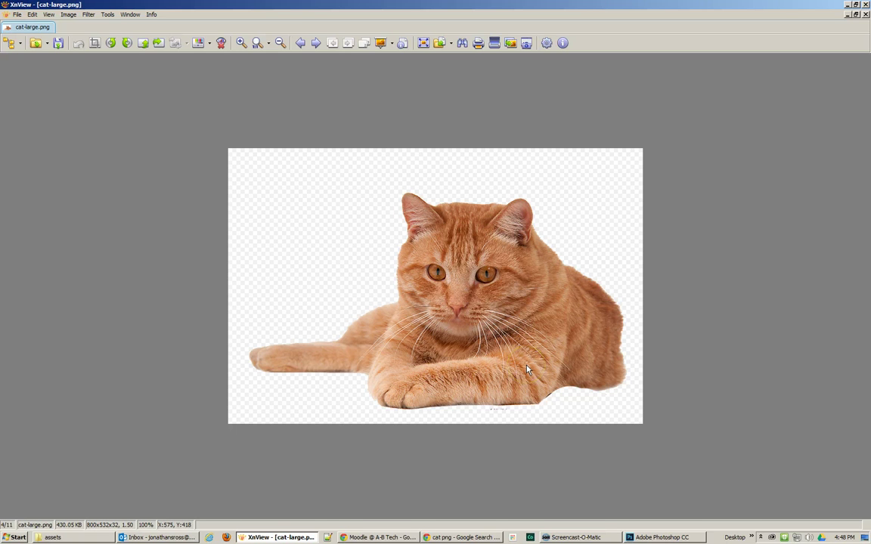
click(479, 256)
Open cat-medium.png in Photoshop and add a new filled layer above Layer 0
click(866, 5)
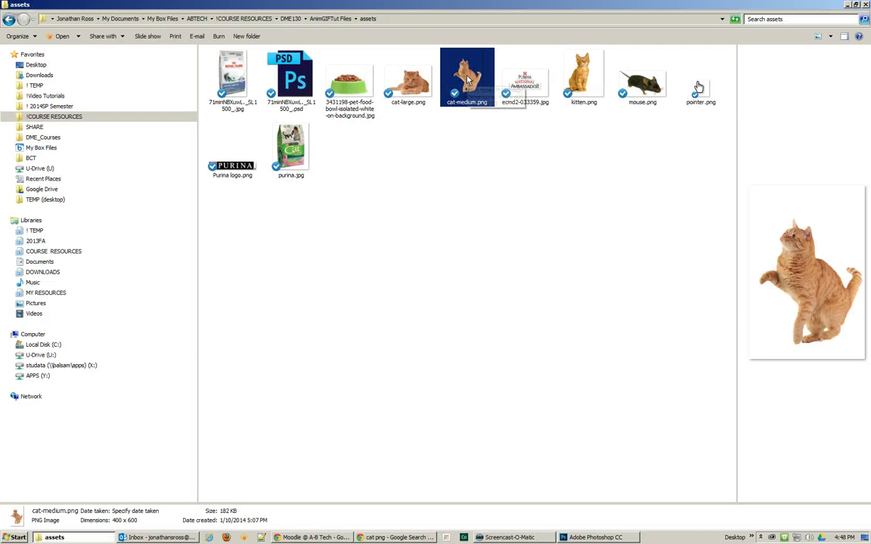
drag(466, 78, 413, 264)
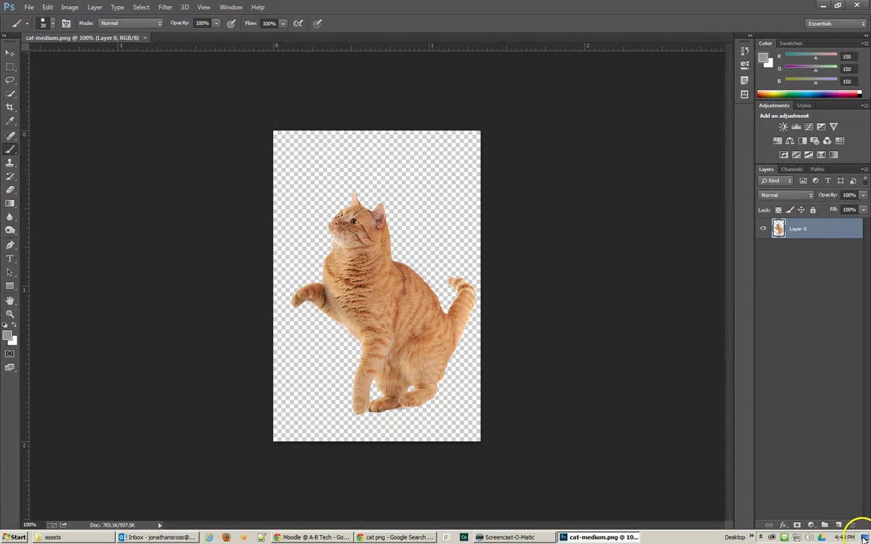
click(837, 524)
key(alt+BackSpace)
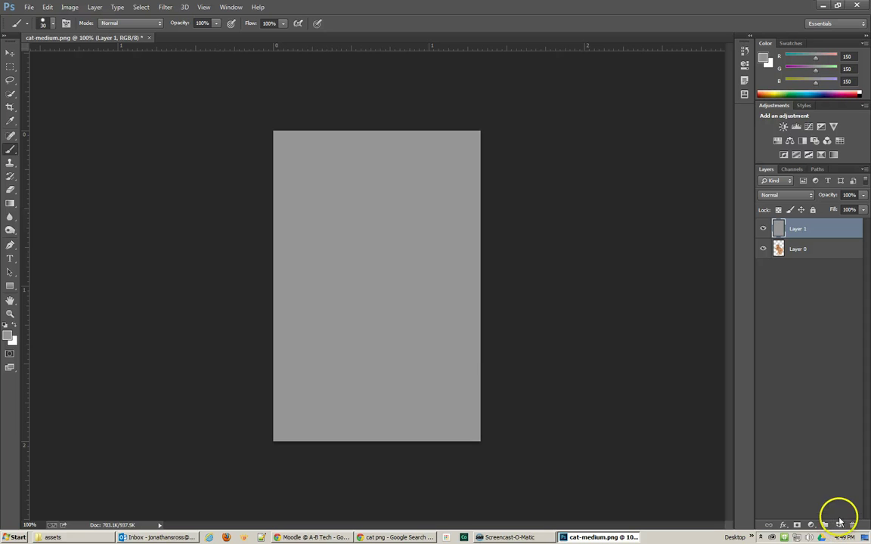
Fill Layer 1 with solid red and move it beneath the cat layer
click(9, 335)
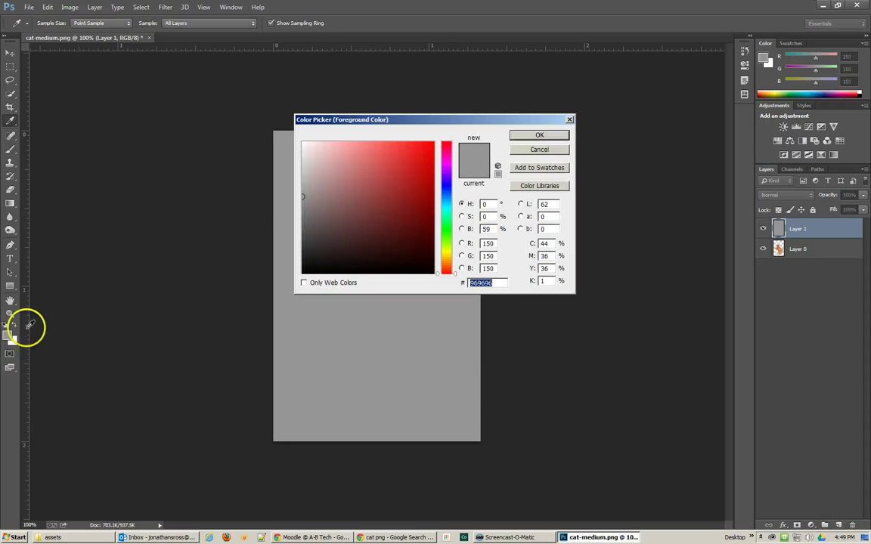
click(412, 166)
click(535, 135)
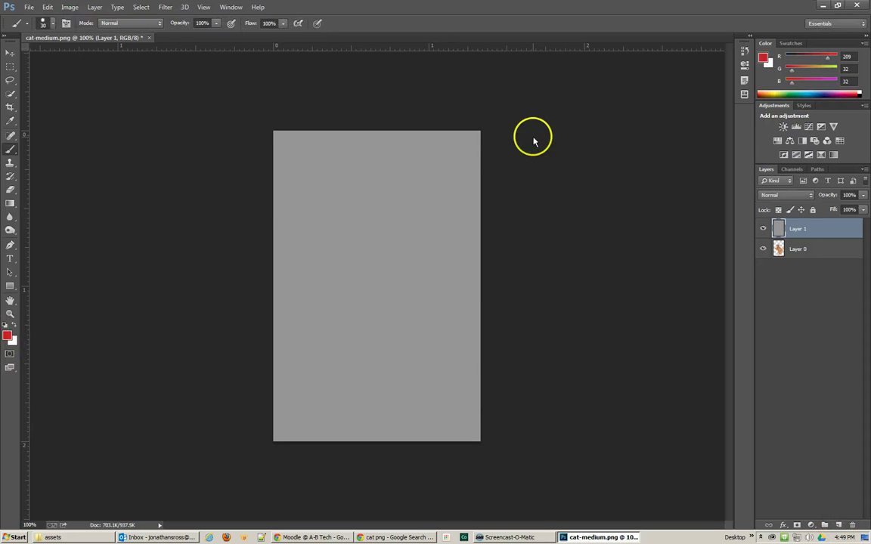
key(ctrl+BackSpace)
key(alt+BackSpace)
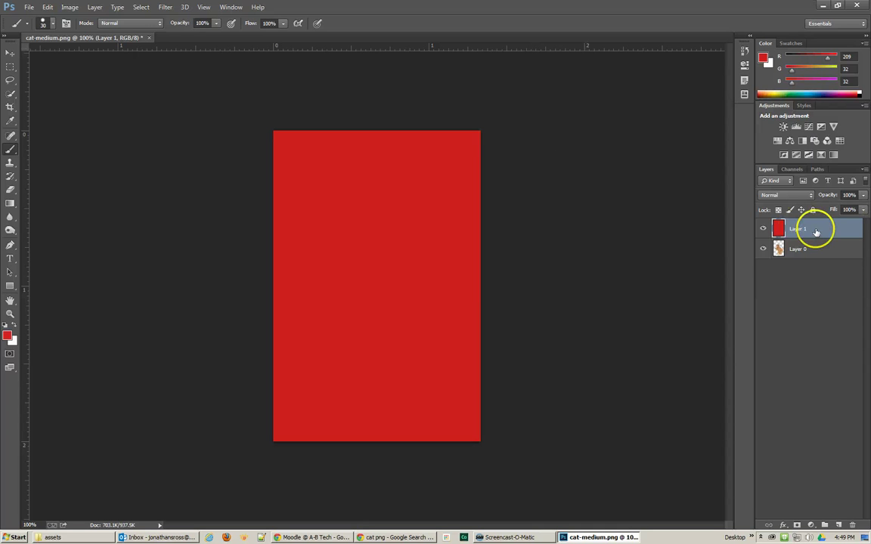
drag(817, 229, 819, 259)
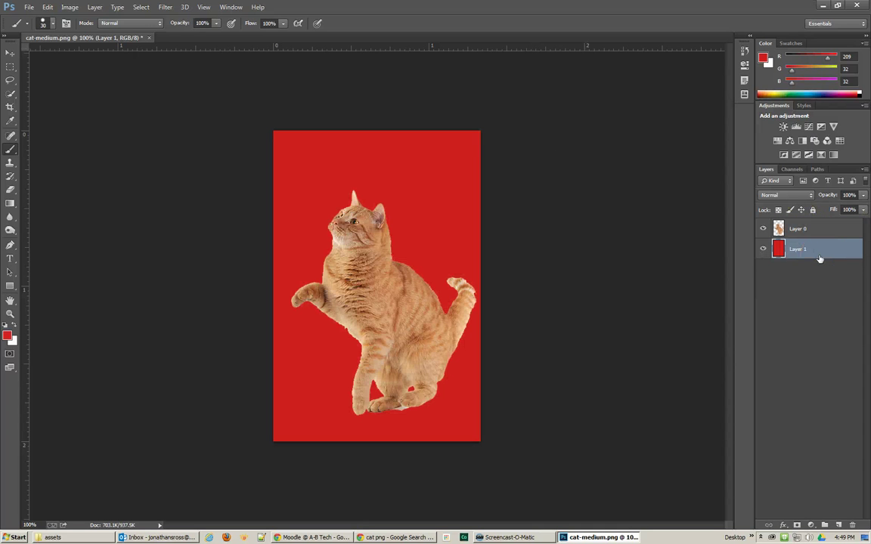
On Layer 0, zoom to the paws and erase the pale strip with a smaller eraser
click(786, 229)
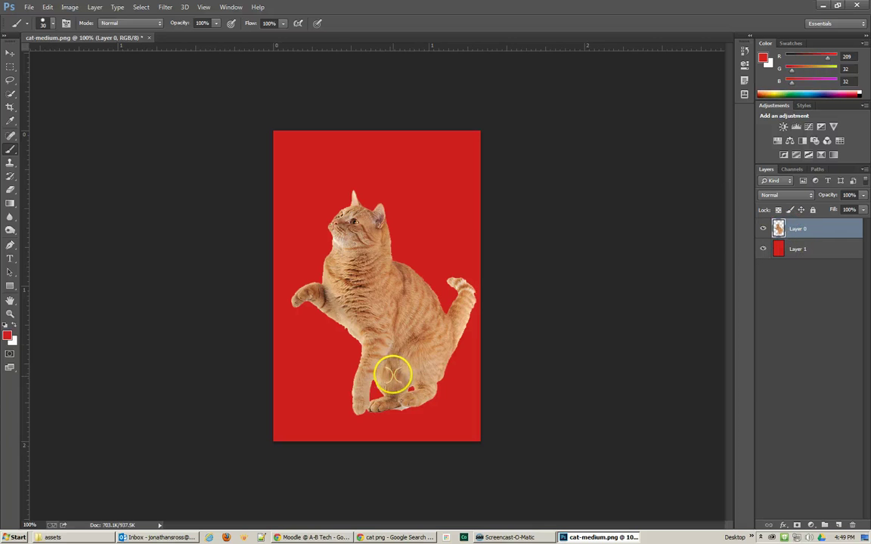
key(ctrl+plus)
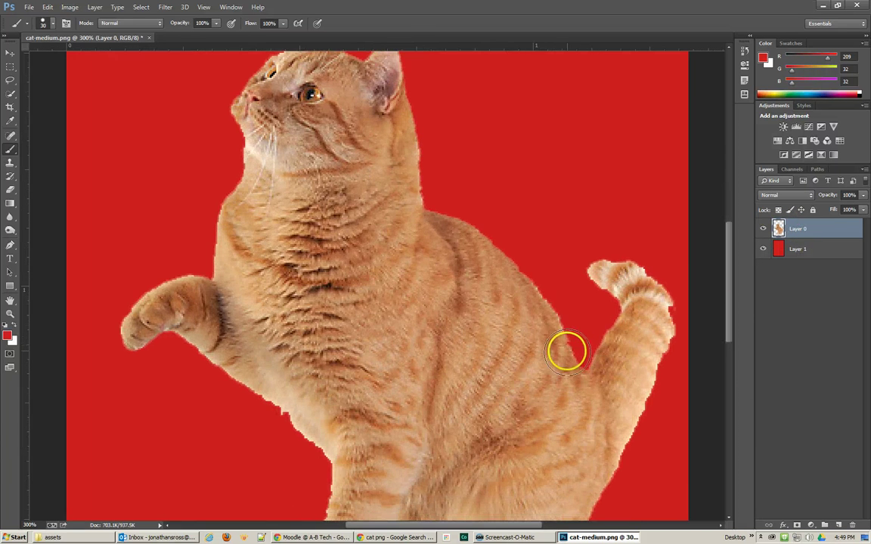
drag(565, 351, 524, 132)
drag(118, 179, 79, 115)
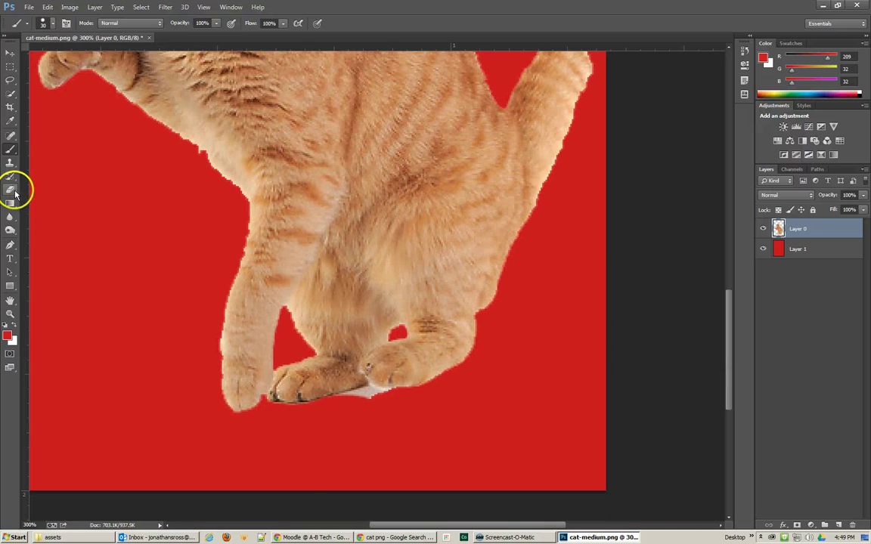
click(11, 190)
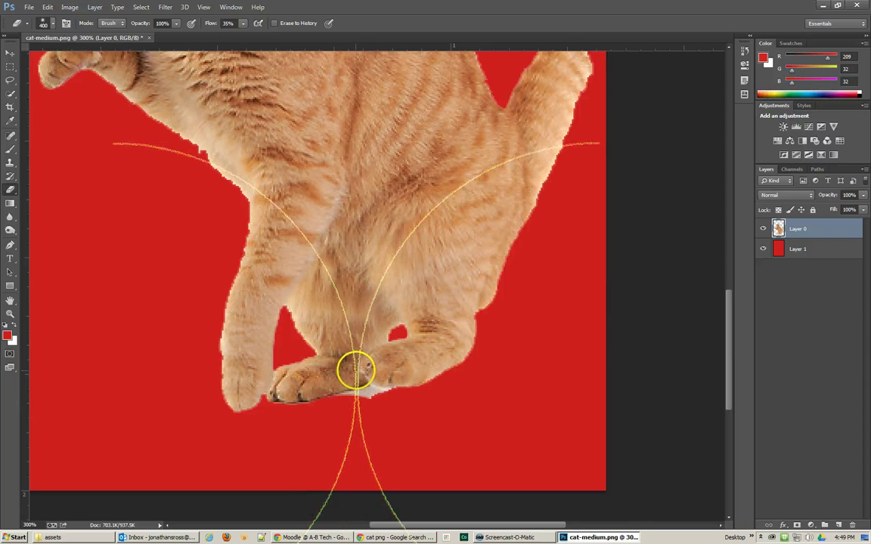
key(bracketleft)
key(bracketleft)
key(bracketleft)
key(bracketleft)
key(bracketleft)
key(bracketleft)
key(bracketleft)
key(bracketleft)
key(bracketleft)
key(bracketleft)
key(bracketleft)
key(bracketleft)
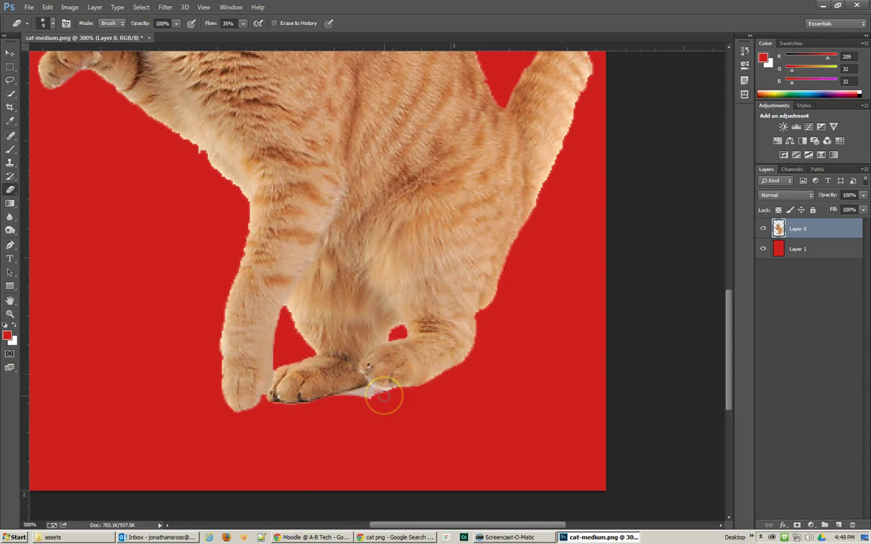
mouse_move(384, 396)
mouse_down()
mouse_move(352, 396)
mouse_move(363, 399)
mouse_up()
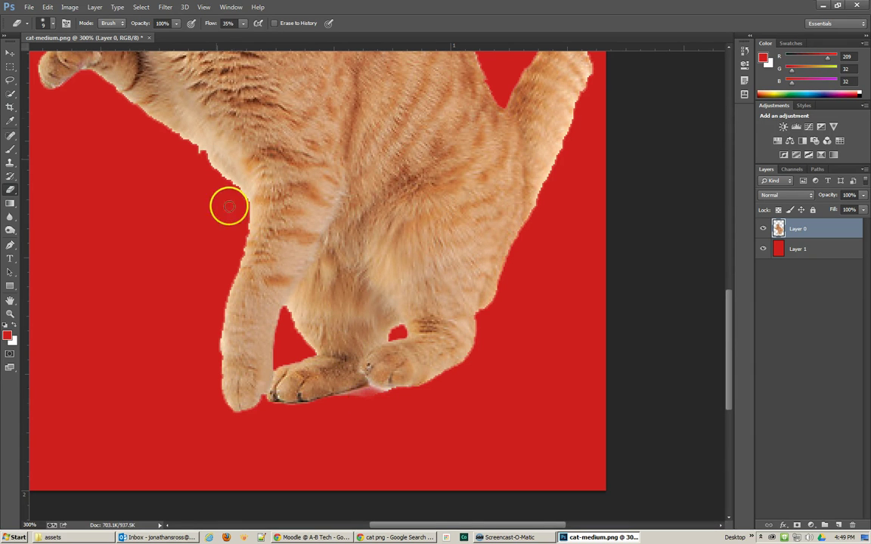
Set eraser Flow to 100%, erase along the front paws' bottom edge, and zoom out
click(243, 23)
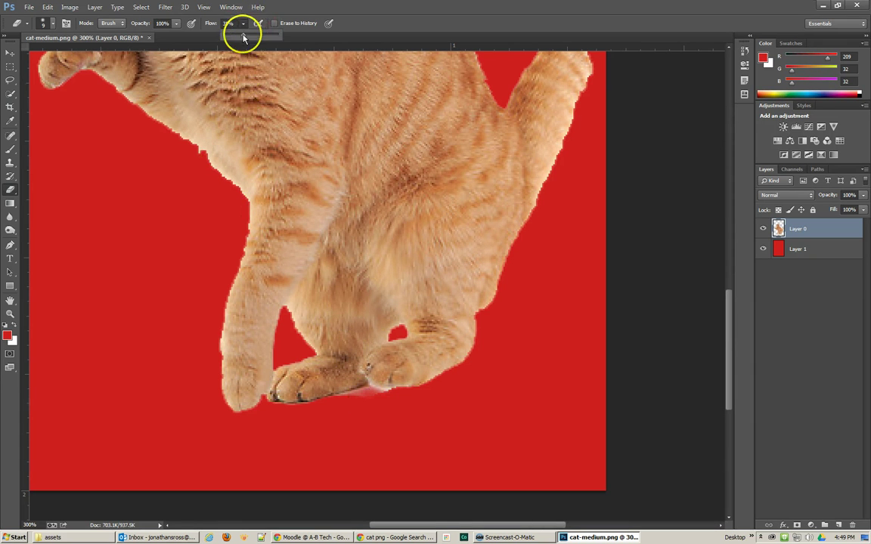
click(391, 395)
mouse_move(391, 395)
mouse_down()
mouse_move(338, 402)
mouse_move(373, 391)
mouse_up()
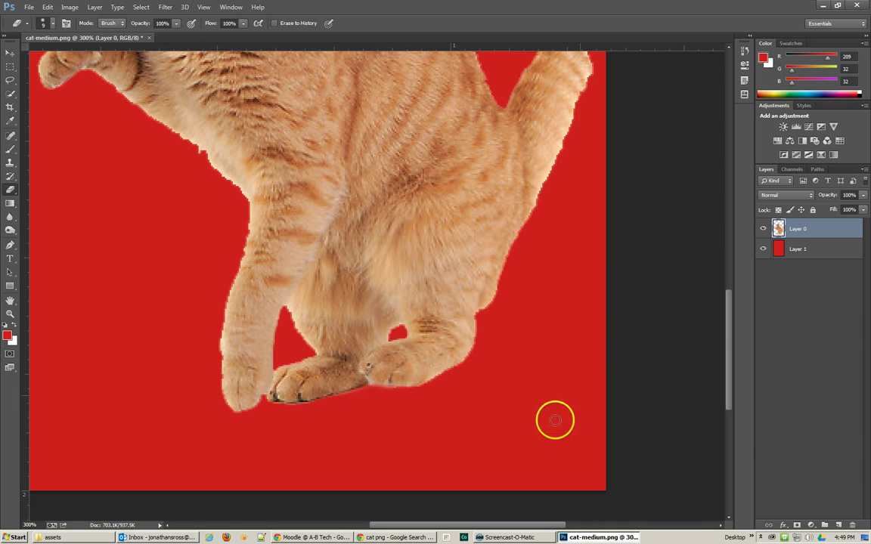
key(ctrl+minus)
key(ctrl+minus)
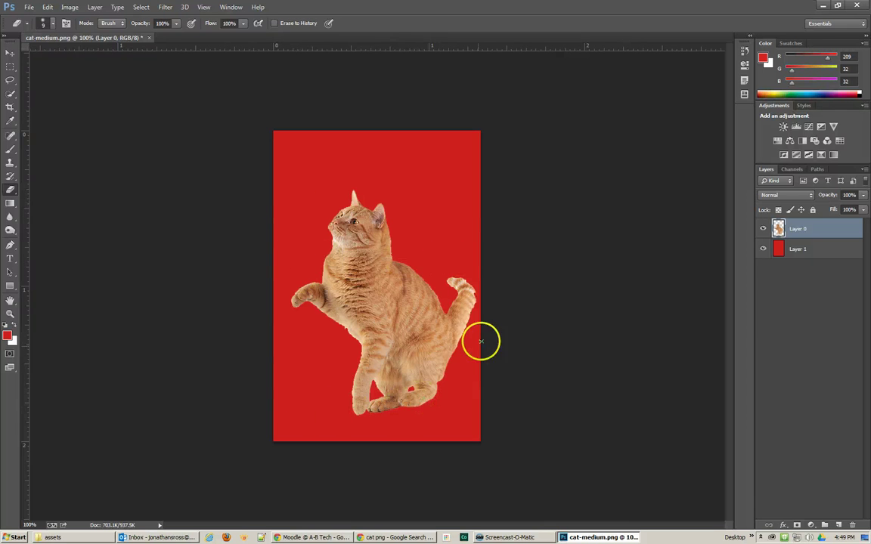
Trim cat-medium.png based on Top Left Pixel Color
click(70, 7)
click(77, 112)
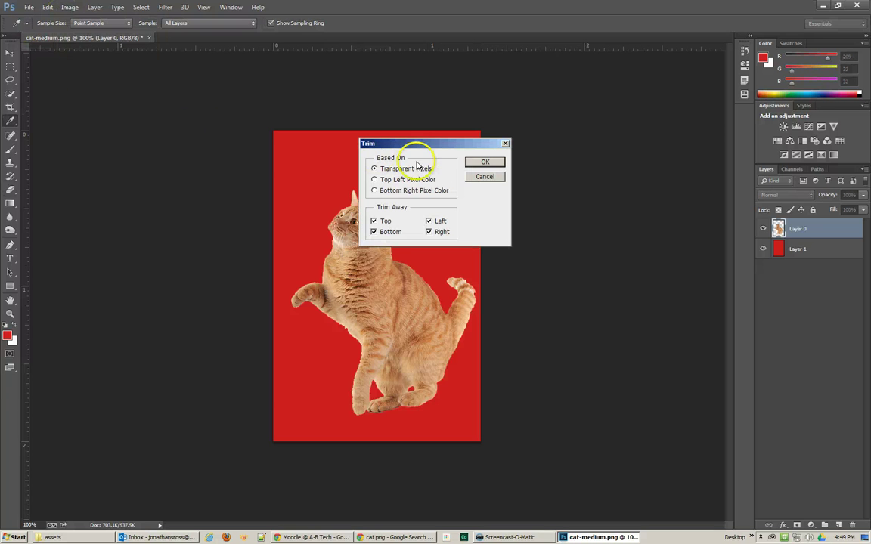
click(374, 179)
click(484, 164)
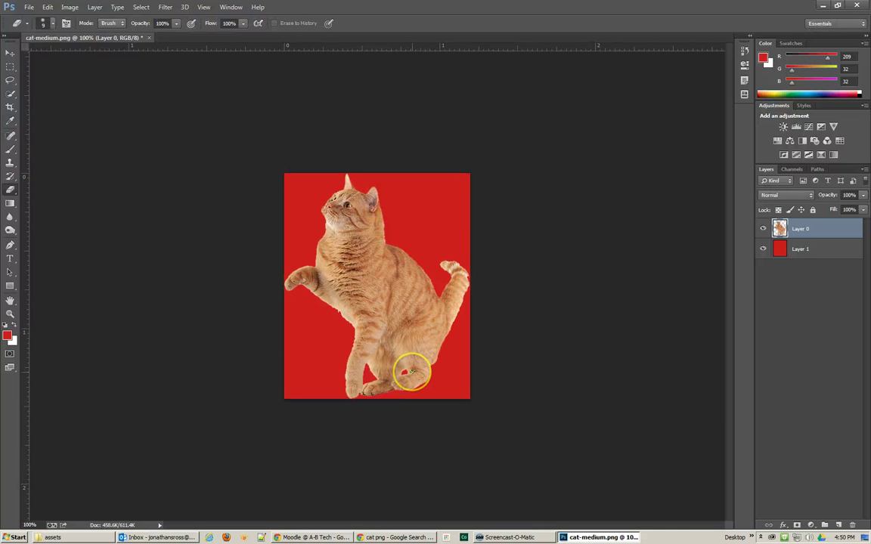
Erase the stray patch between the hind legs, delete red Layer 1, and close the document
drag(412, 371, 416, 364)
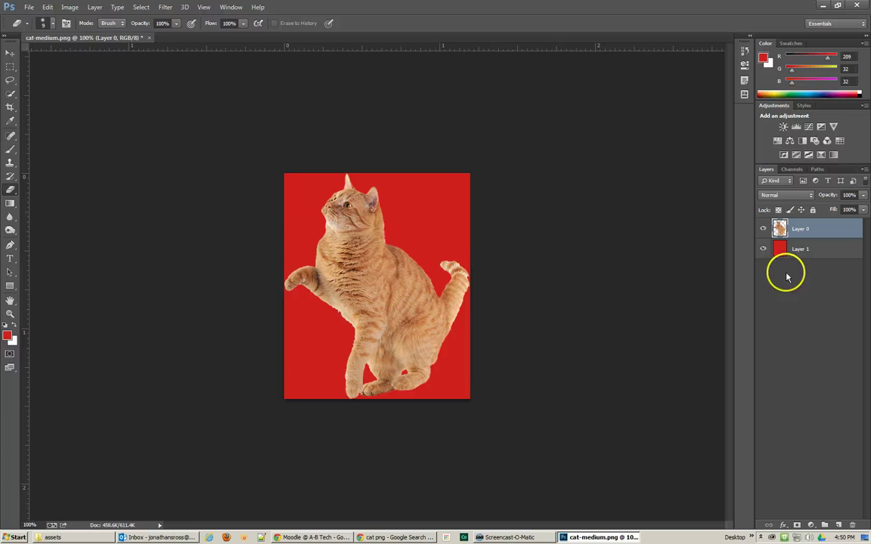
drag(786, 261, 852, 525)
click(457, 196)
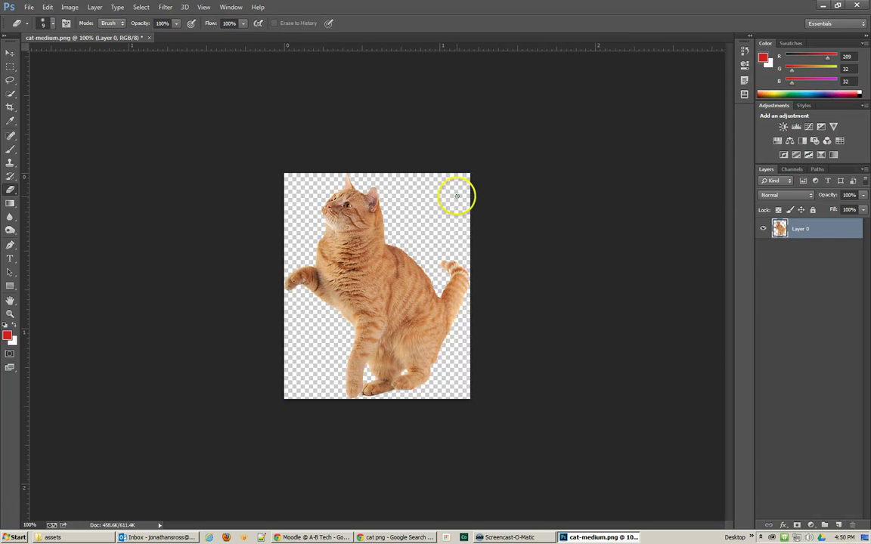
click(146, 37)
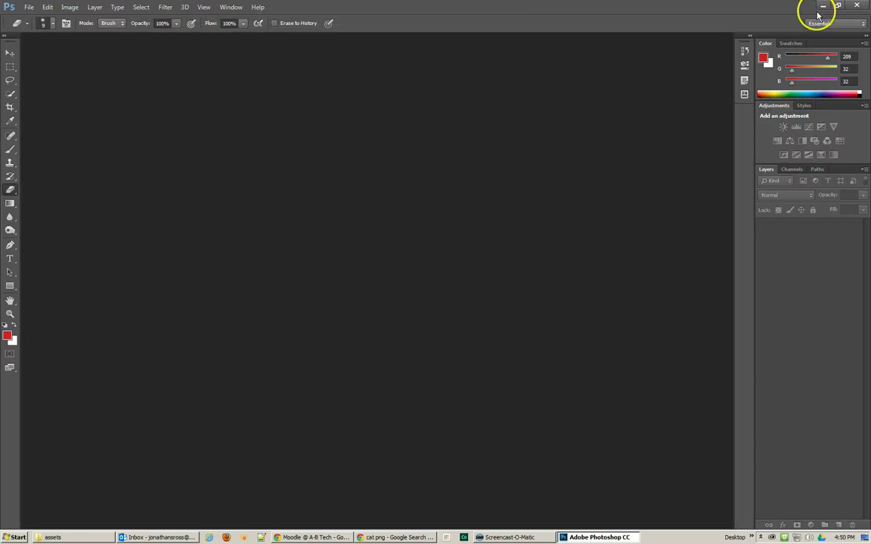
Select kitten.png, cat-large.png and the pet-food bowl JPG and drag them into Photoshop
click(824, 8)
click(582, 80)
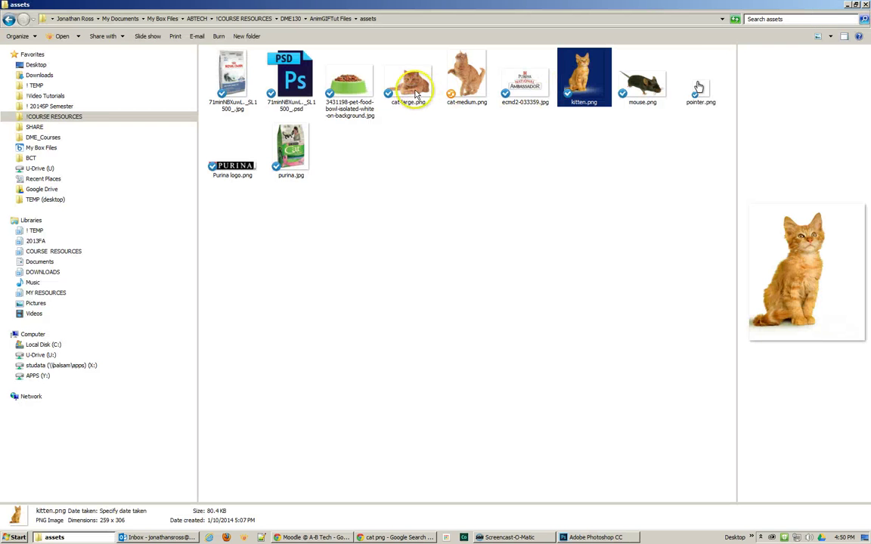
ctrl+click(415, 95)
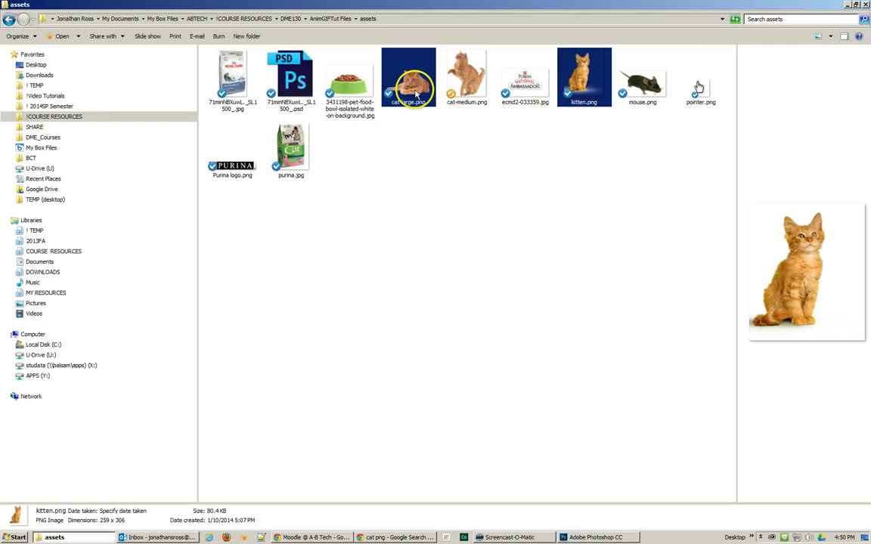
ctrl+click(361, 90)
drag(413, 79, 411, 177)
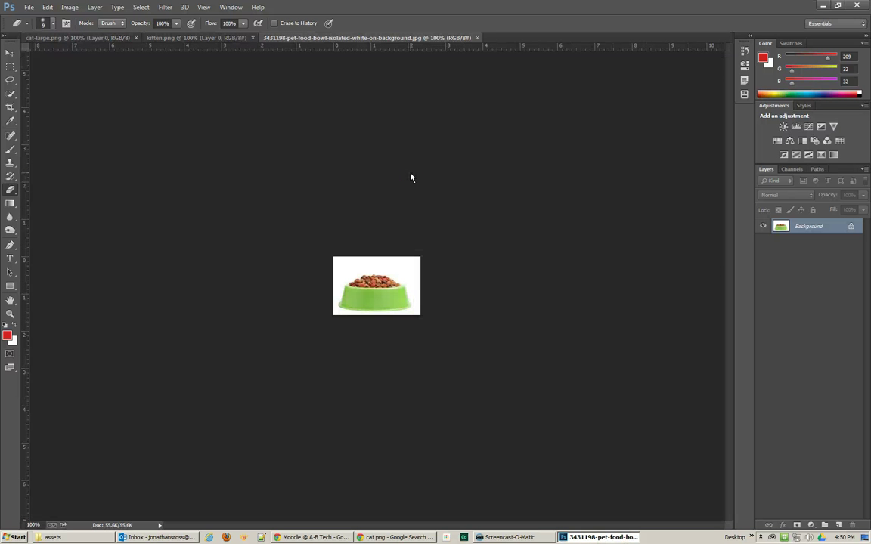
Marquee-select and copy a rectangle around the cat's face in cat-large.png
click(85, 38)
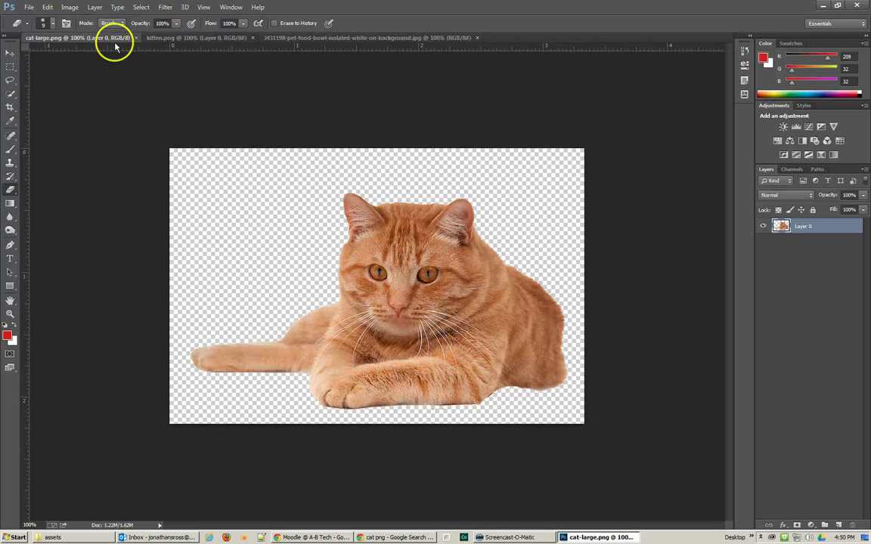
click(175, 38)
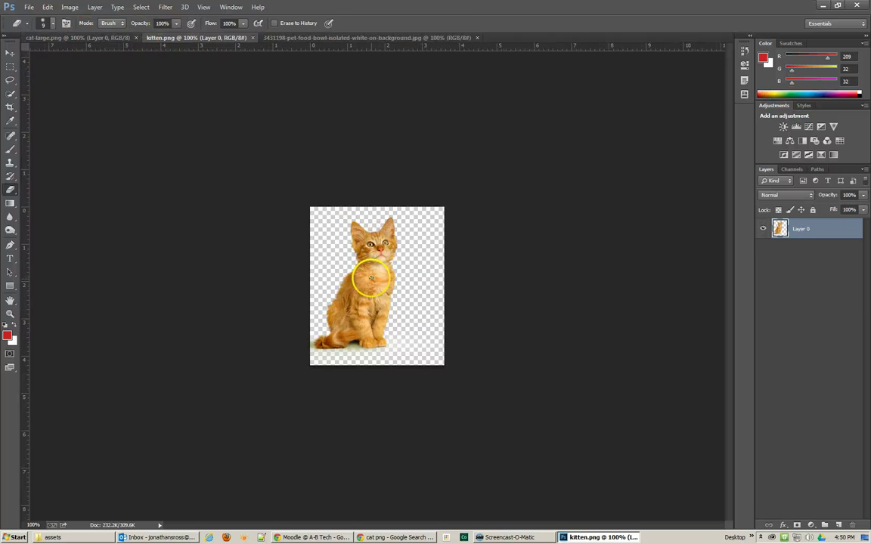
click(86, 38)
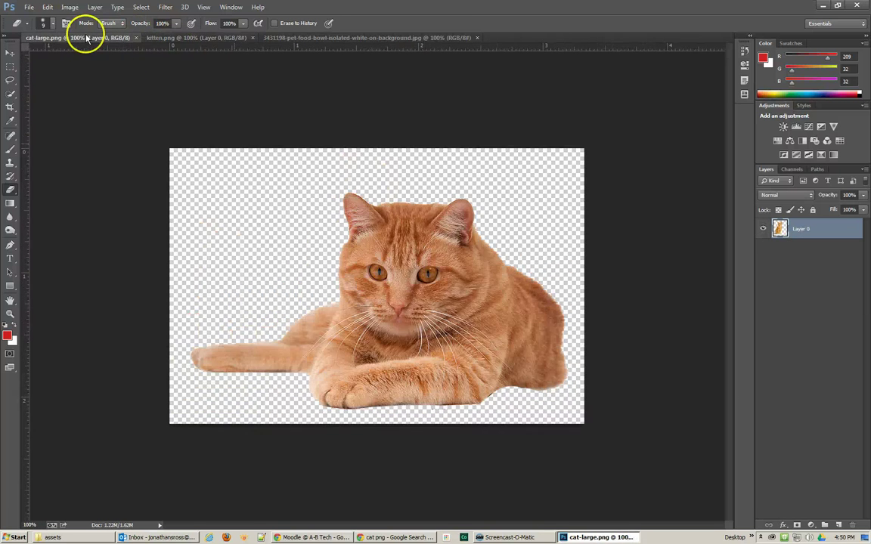
click(189, 38)
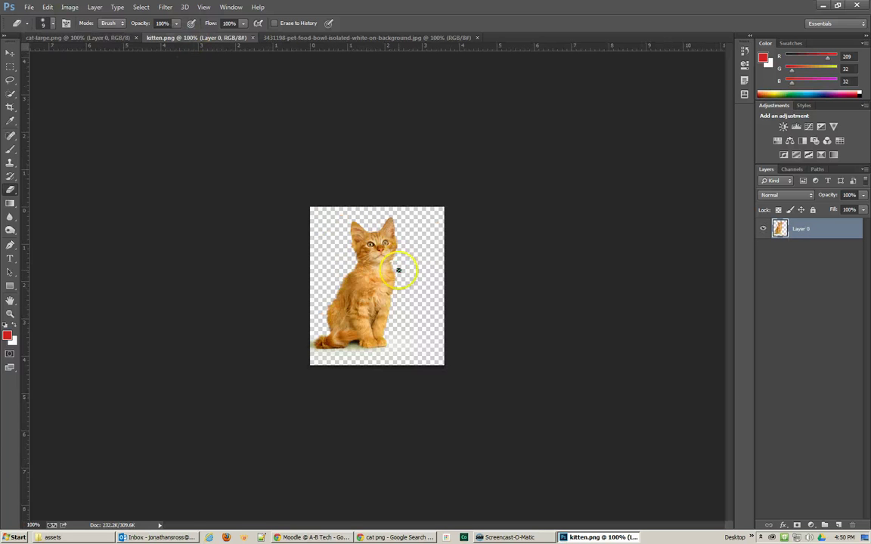
click(107, 38)
click(9, 66)
mouse_move(391, 197)
mouse_down()
mouse_move(472, 261)
mouse_move(486, 308)
mouse_up()
key(ctrl+c)
Paste the cat face into kitten.png, stack it below the kitten, and shift it left
click(181, 39)
key(ctrl+v)
drag(392, 323, 402, 284)
drag(778, 249, 778, 227)
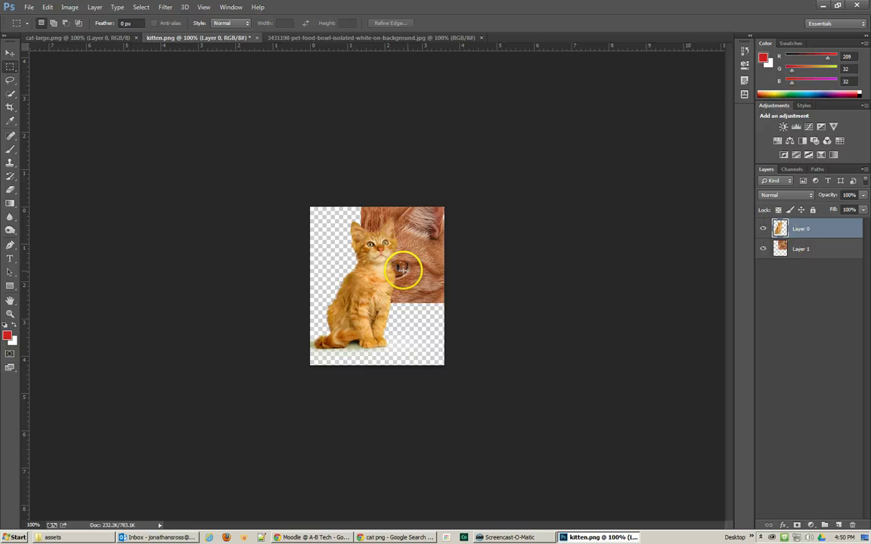
click(780, 249)
drag(412, 282, 402, 310)
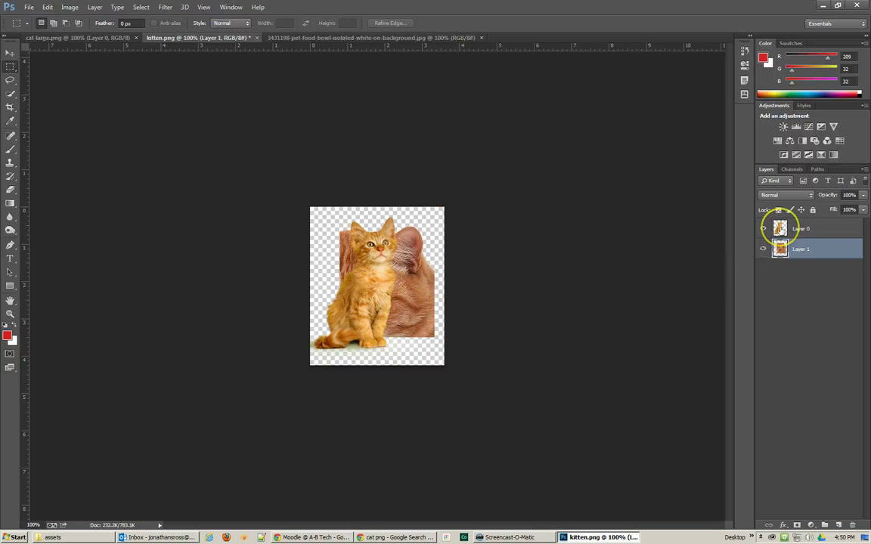
click(780, 228)
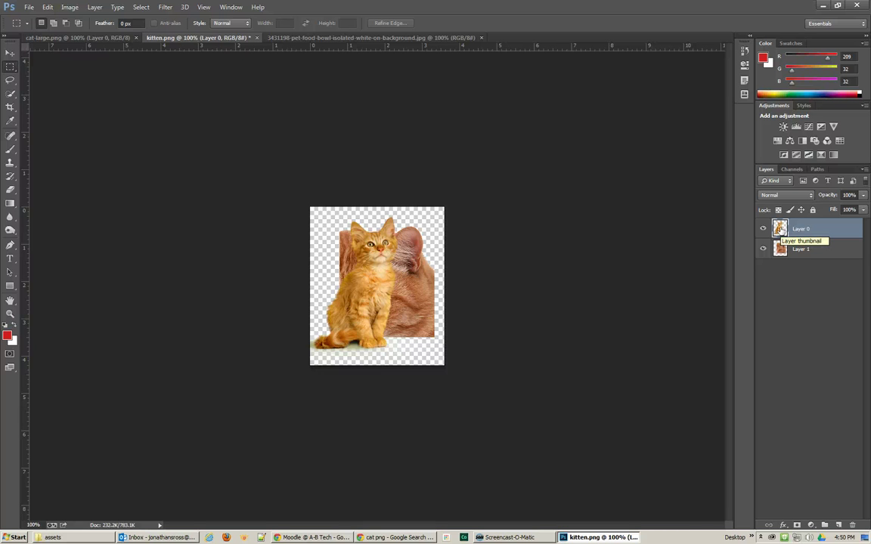
Set the kitten layer's Hue/Saturation to Hue -8 and Saturation -21
key(ctrl+l)
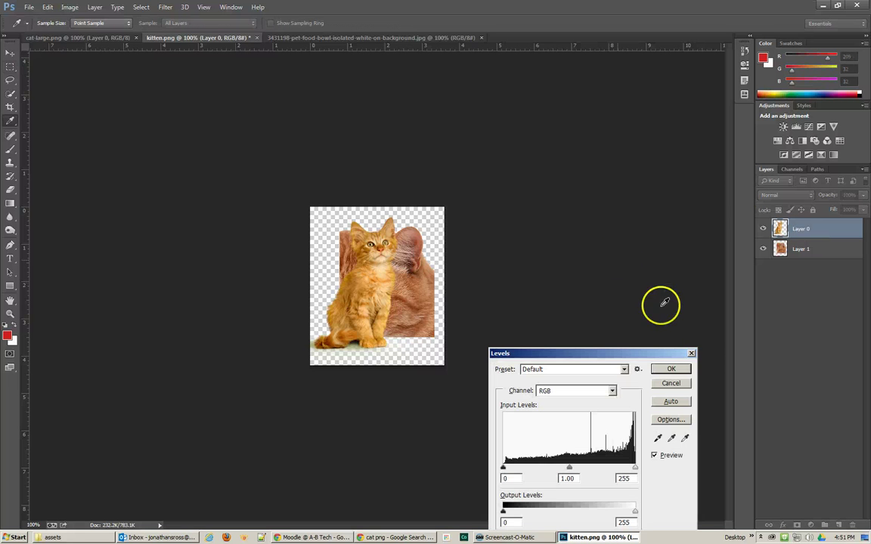
click(690, 353)
click(68, 7)
mouse_move(82, 32)
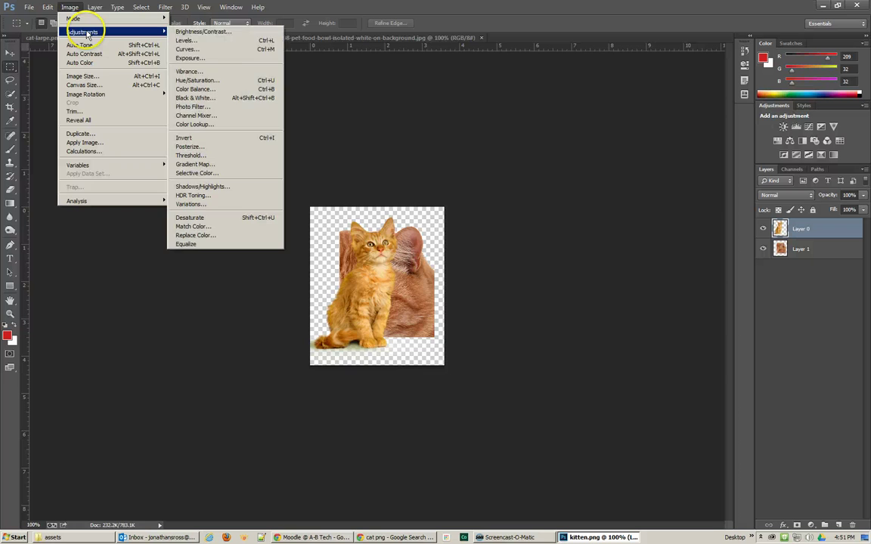
click(210, 83)
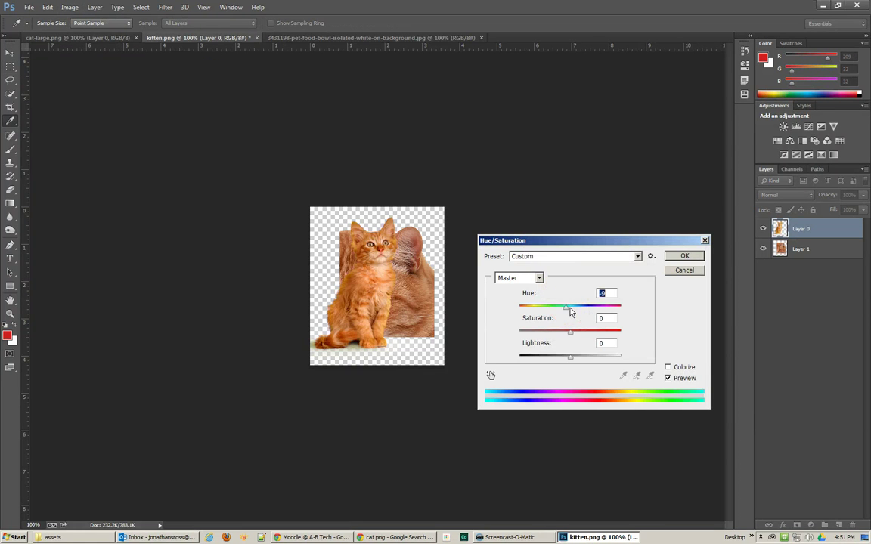
drag(570, 311, 570, 334)
click(566, 313)
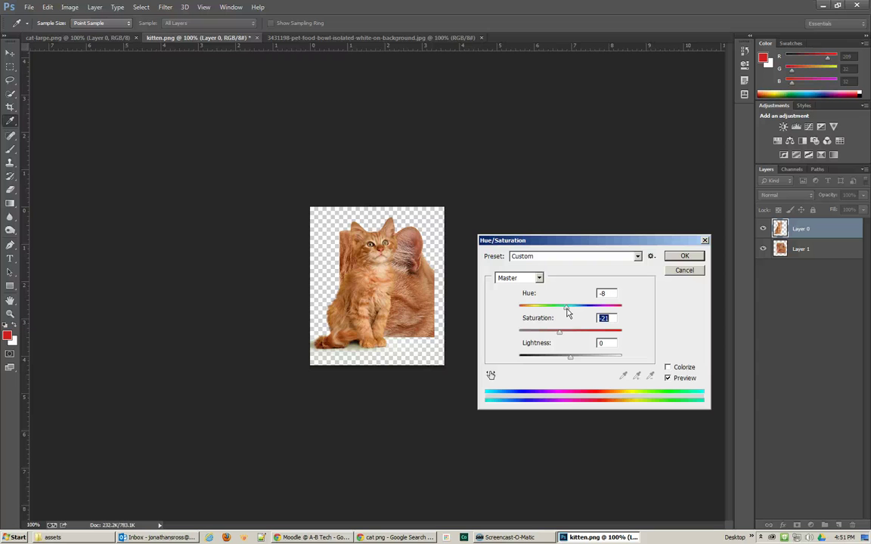
Apply the Hue/Saturation change, delete the cat-face layer, Reveal All, and trim by Top Left Pixel Color
click(681, 257)
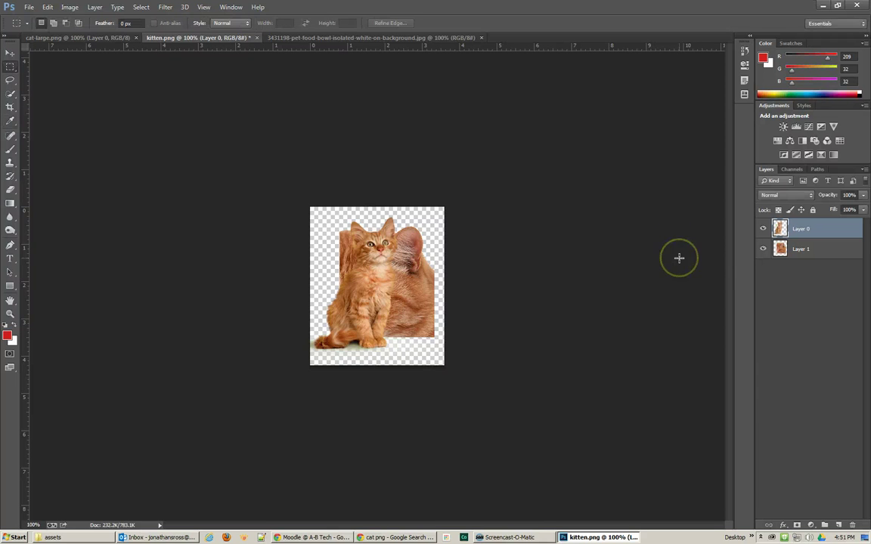
drag(778, 255, 852, 525)
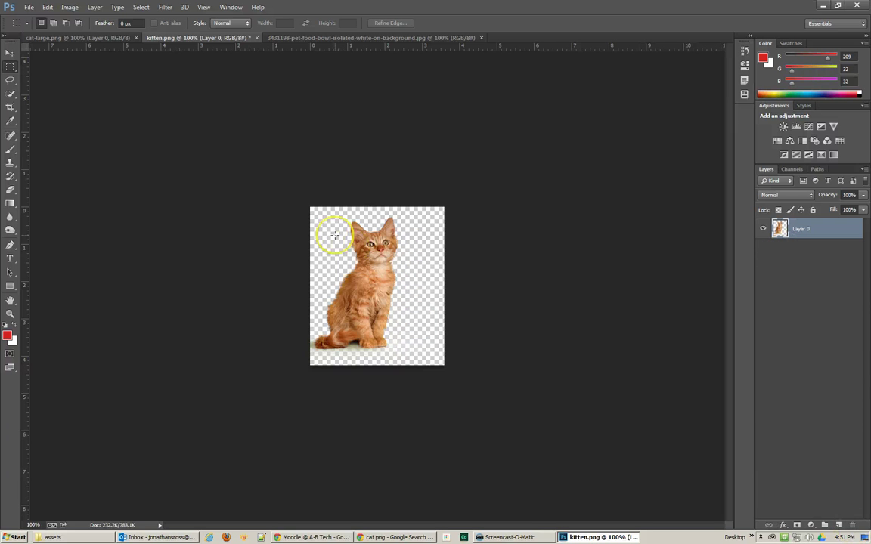
click(69, 8)
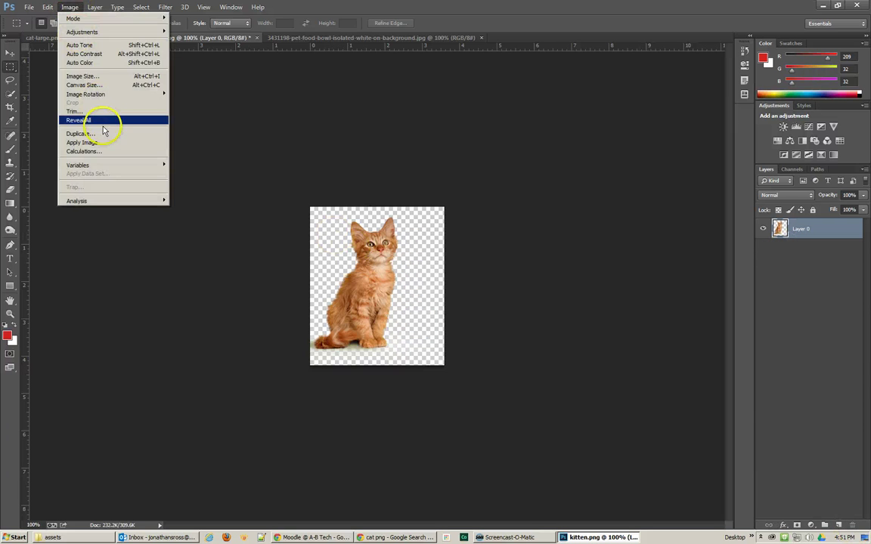
click(99, 117)
click(70, 7)
click(90, 111)
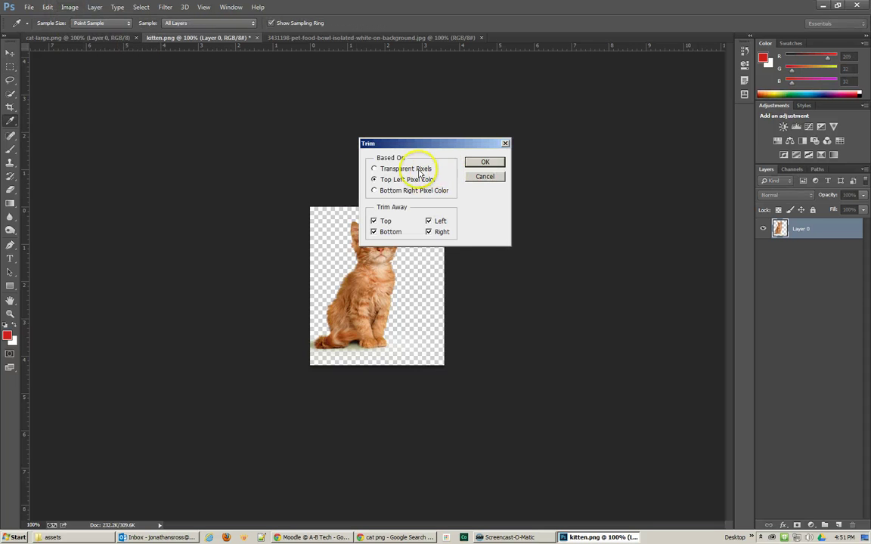
click(485, 165)
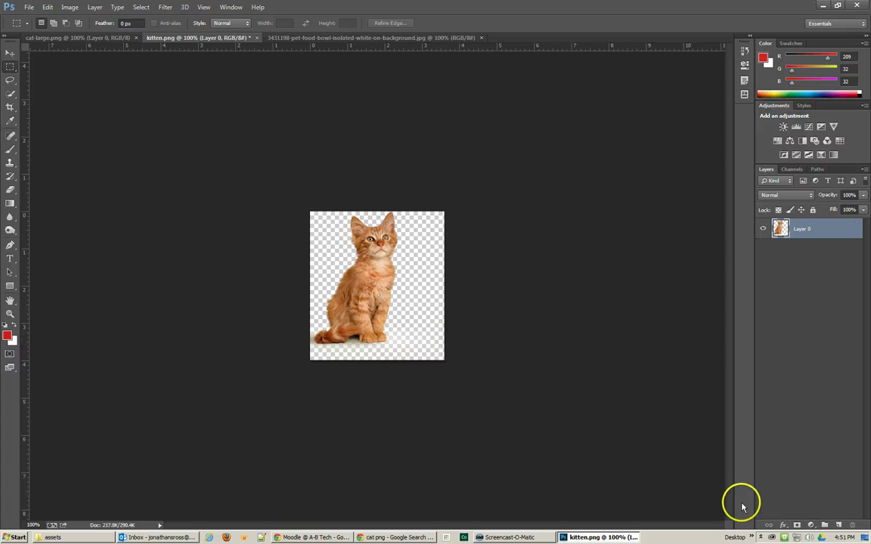
Add a red-filled layer beneath the kitten and erase the pale shadow beside its paws
click(839, 524)
key(alt+BackSpace)
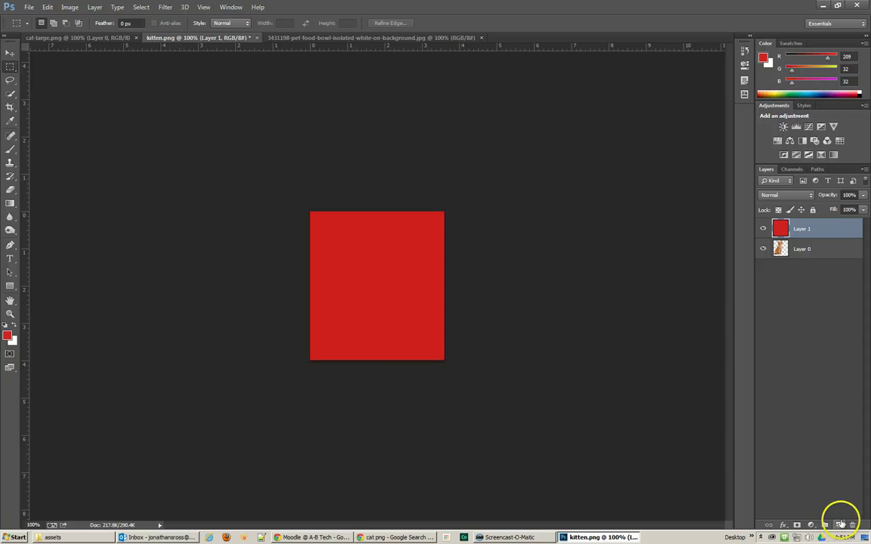
drag(801, 249, 803, 228)
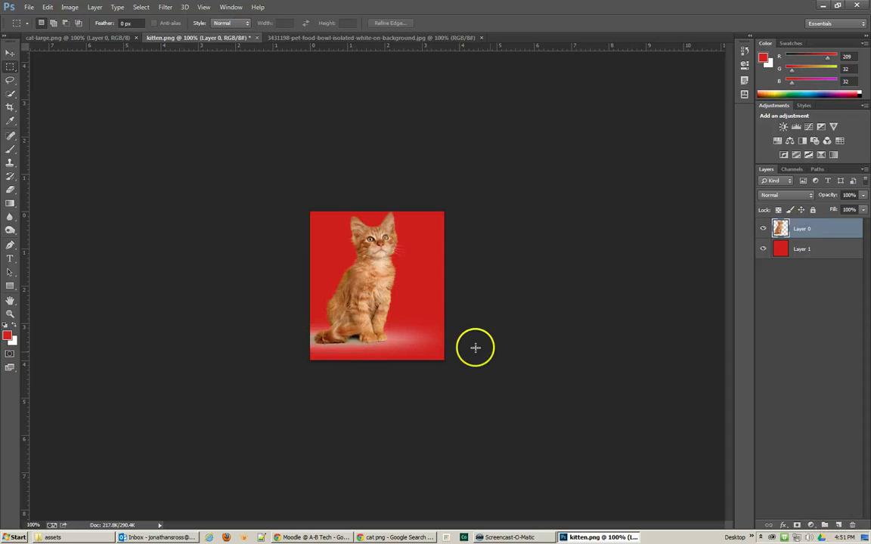
click(11, 189)
mouse_move(439, 355)
mouse_down()
mouse_move(391, 341)
mouse_move(407, 341)
mouse_up()
At 400% zoom, erase leftover background under the paw, then hide and delete the red layer
key(bracketright)
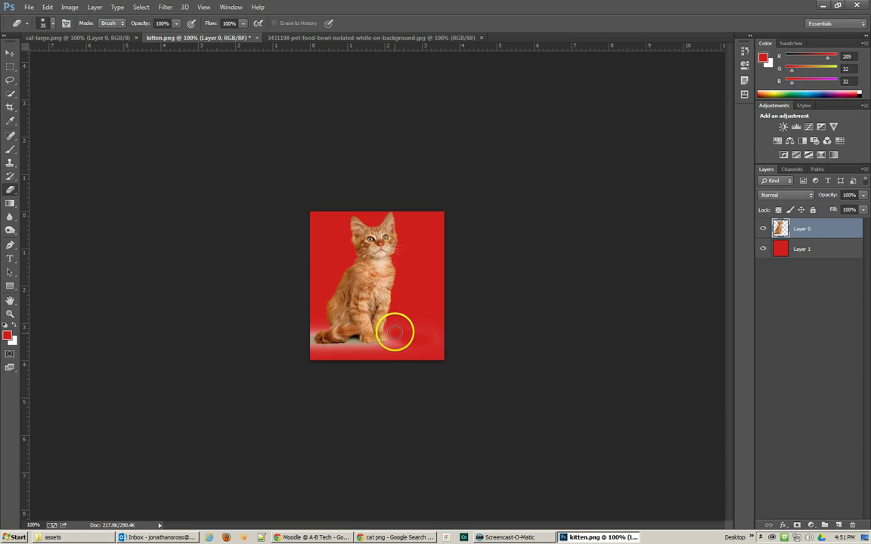
key(ctrl+plus)
key(ctrl+plus)
key(ctrl+plus)
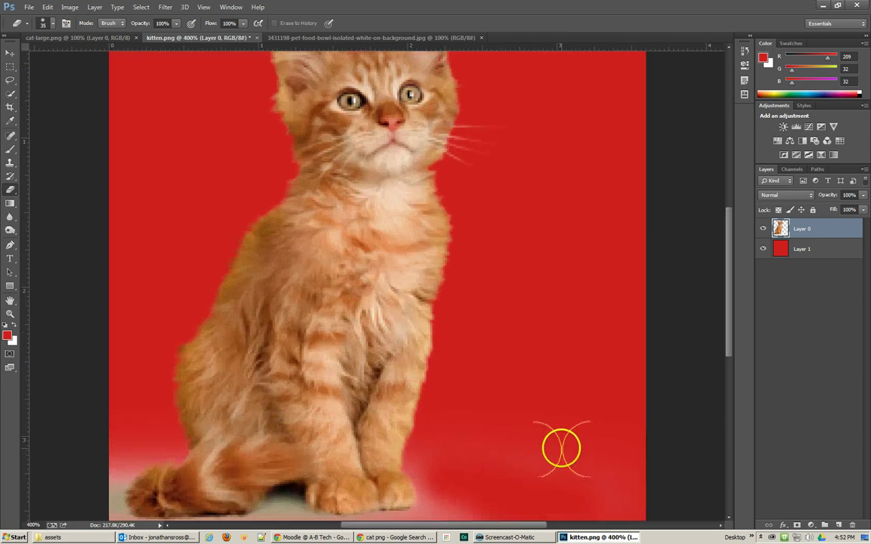
drag(532, 418, 507, 92)
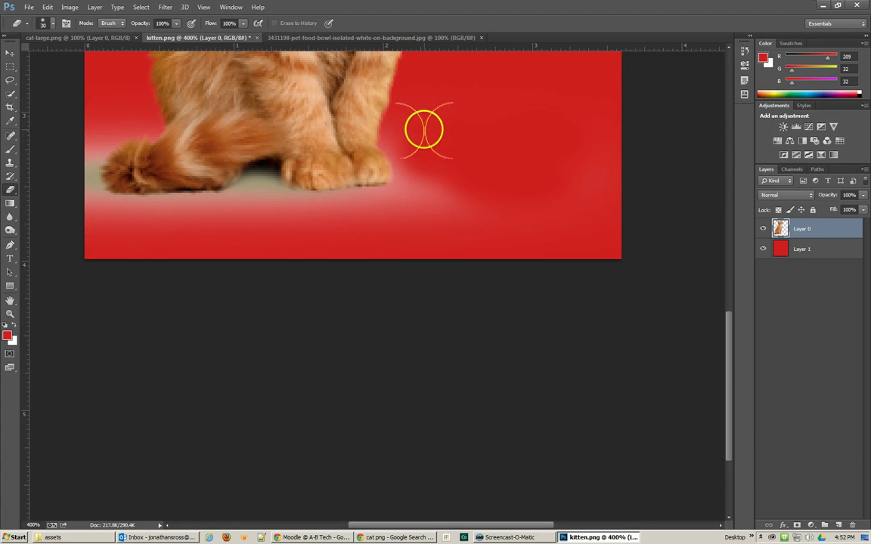
key(bracketleft)
key(bracketleft)
key(bracketleft)
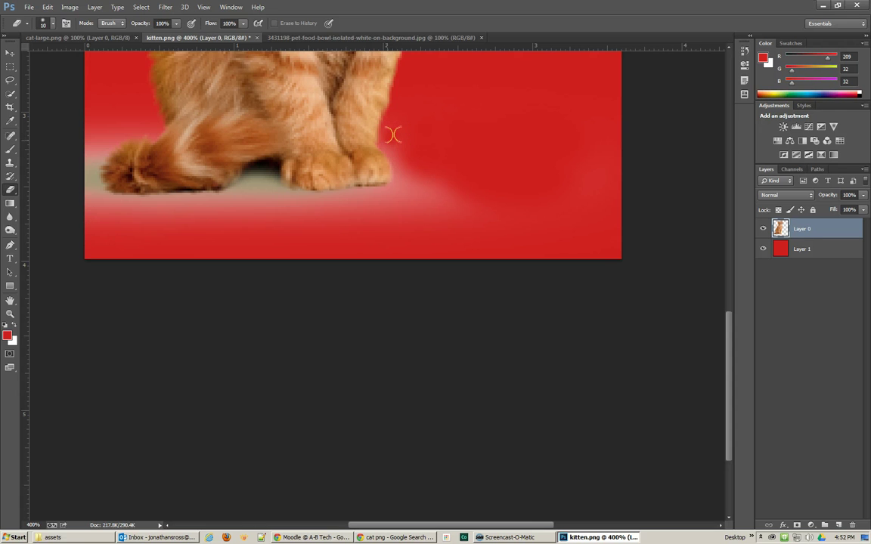
drag(402, 179, 390, 212)
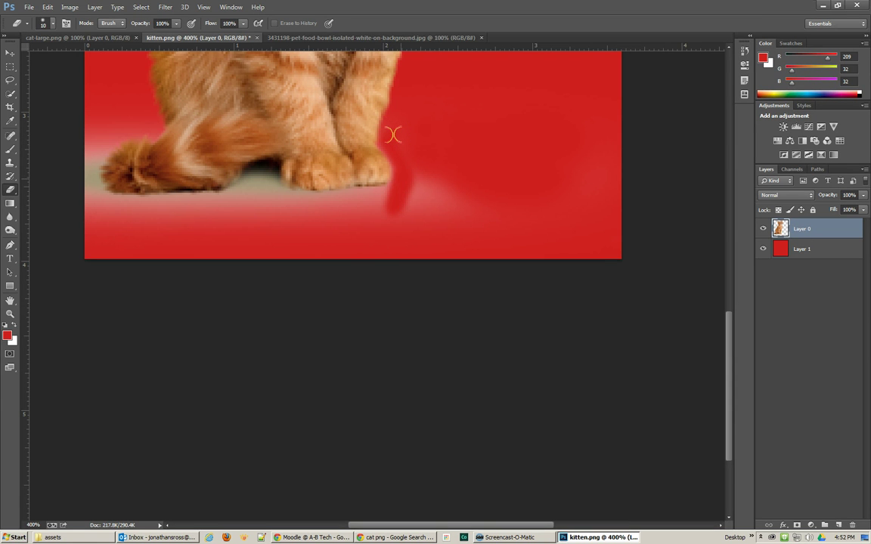
mouse_move(392, 135)
mouse_down()
mouse_move(389, 195)
mouse_move(286, 201)
mouse_move(305, 199)
mouse_up()
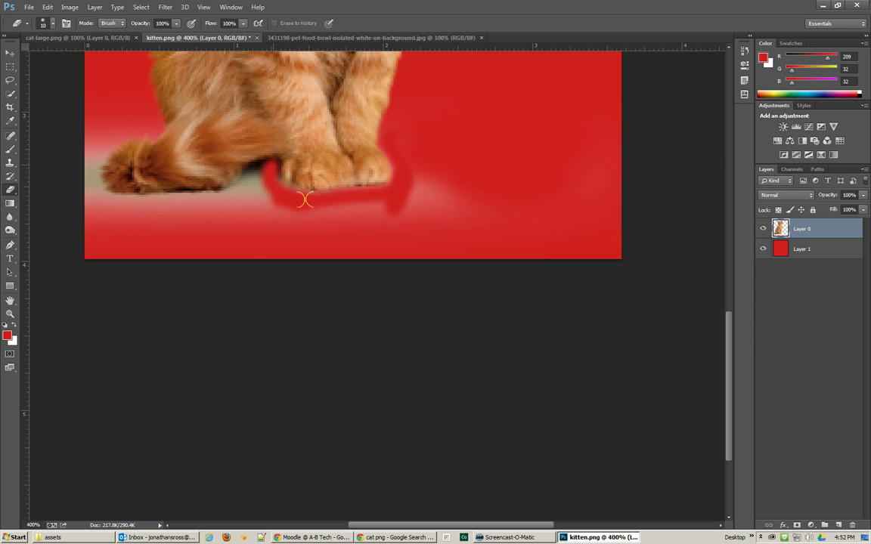
mouse_move(305, 200)
mouse_down()
mouse_move(264, 174)
mouse_move(331, 213)
mouse_up()
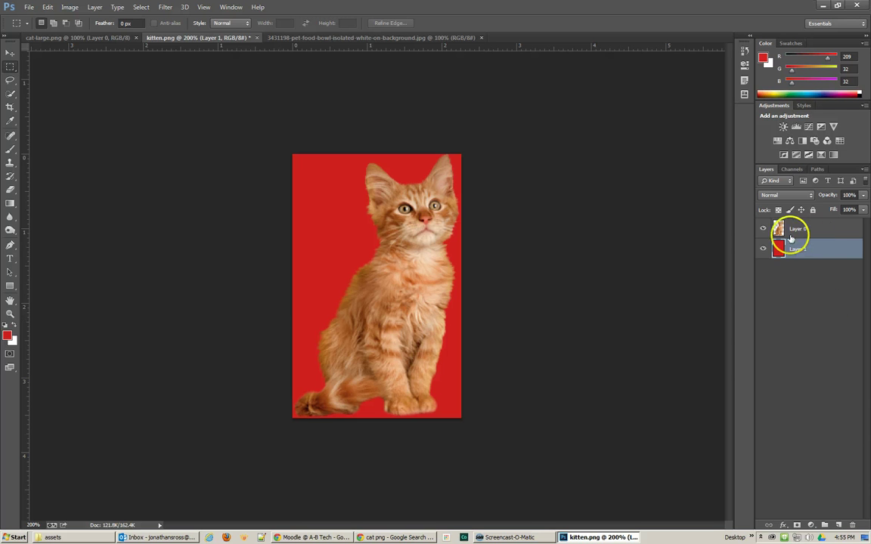
click(762, 249)
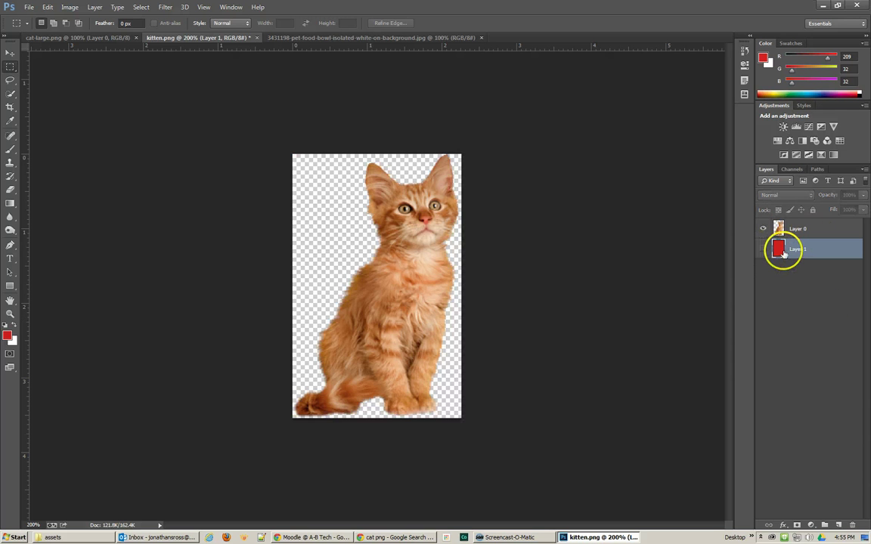
drag(783, 252, 852, 524)
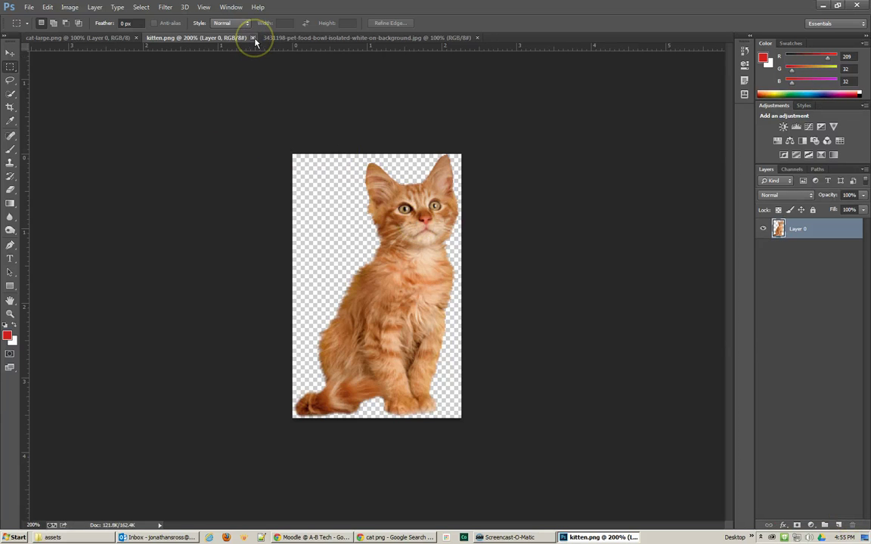
Close kitten.png and trim the cat-large.png canvas around the cat
click(253, 38)
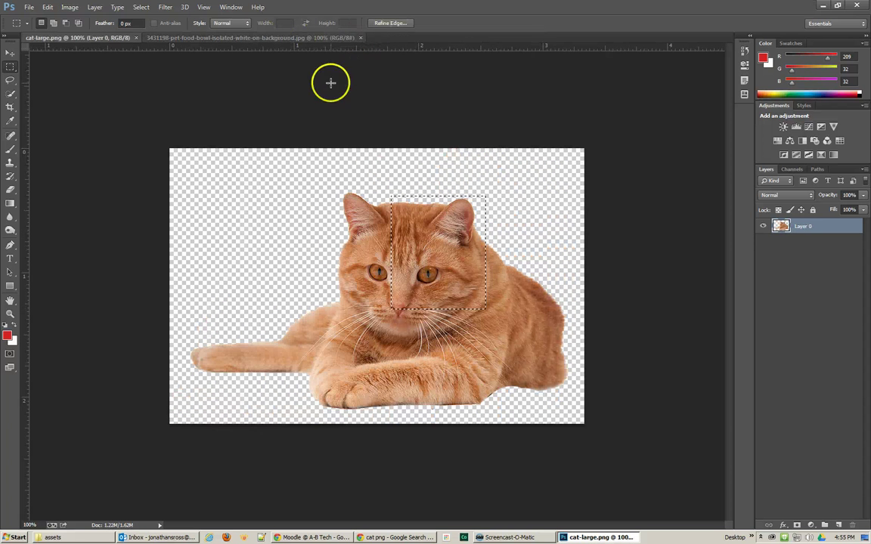
click(69, 7)
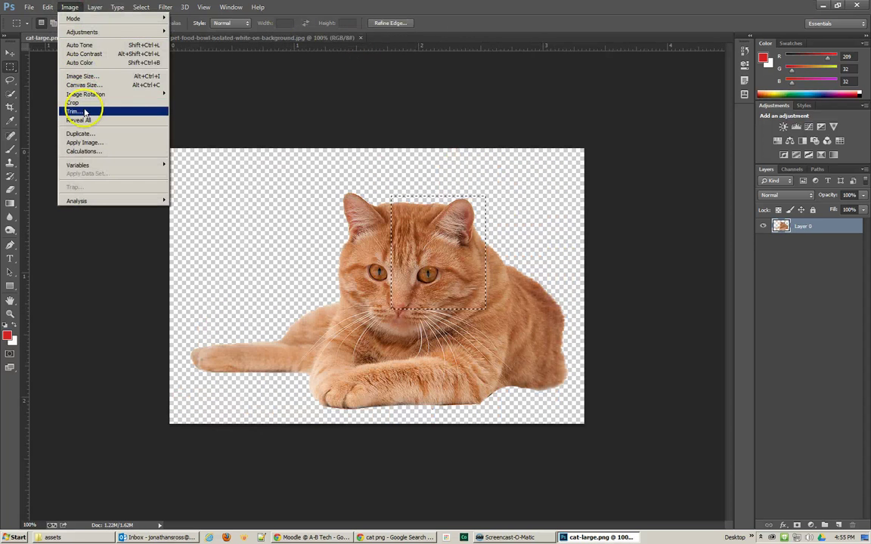
click(85, 112)
click(486, 164)
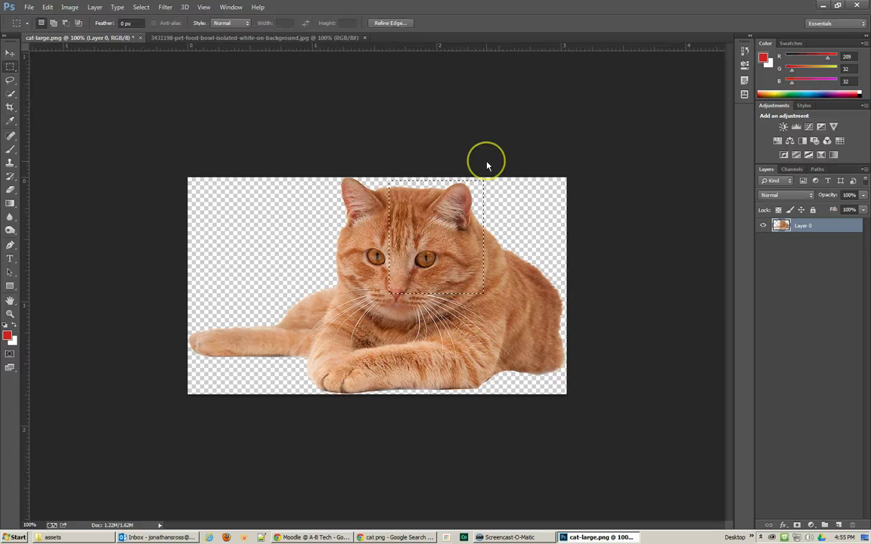
Clear the leftover selections on cat-large.png and save it
click(426, 391)
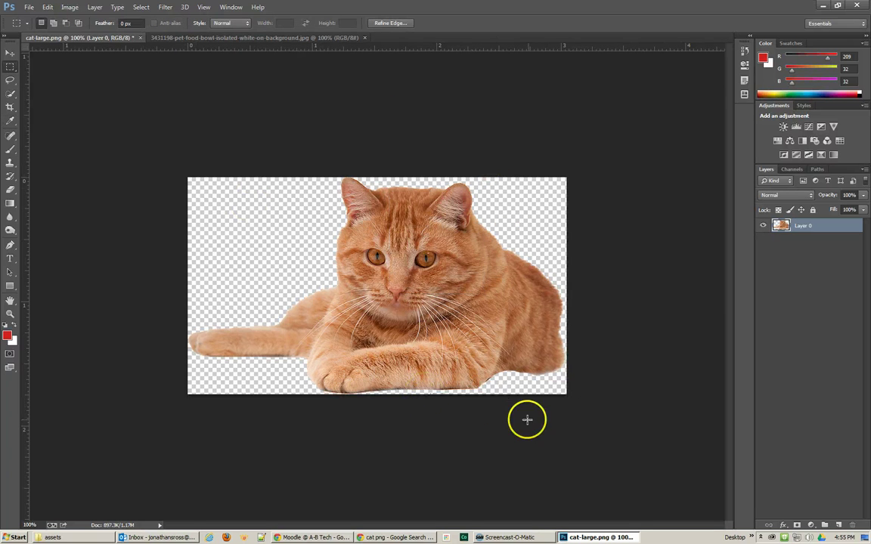
drag(530, 418, 517, 400)
click(516, 400)
key(ctrl+s)
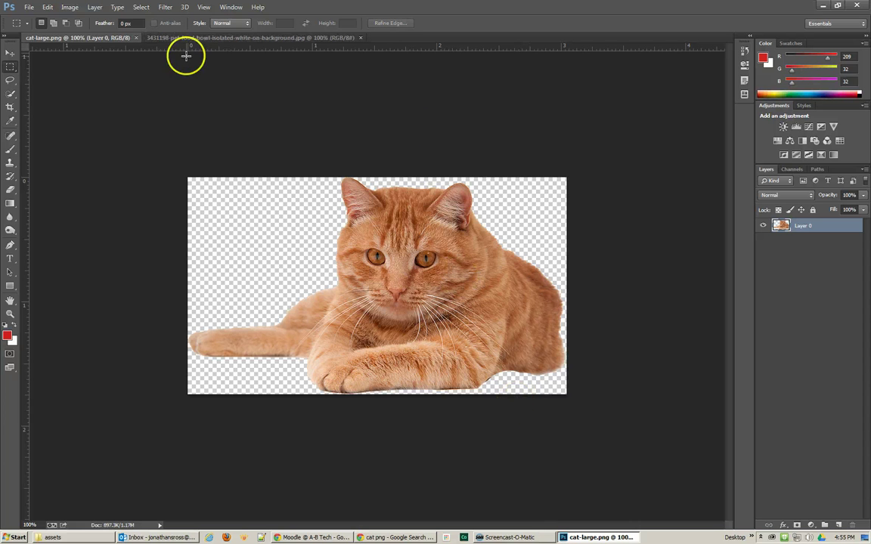
Close cat-large.png and zoom the pet food bowl image in to about 600%
click(135, 38)
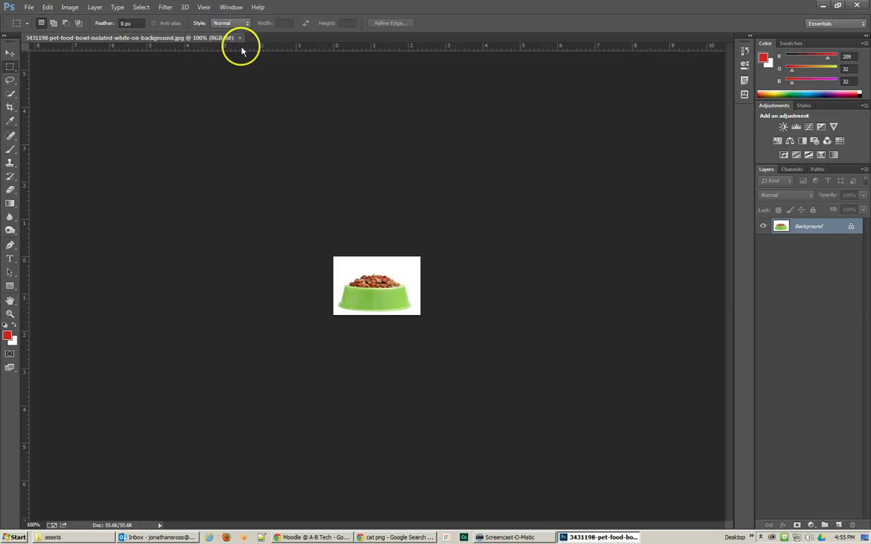
key(ctrl+plus)
key(ctrl+plus)
key(ctrl+plus)
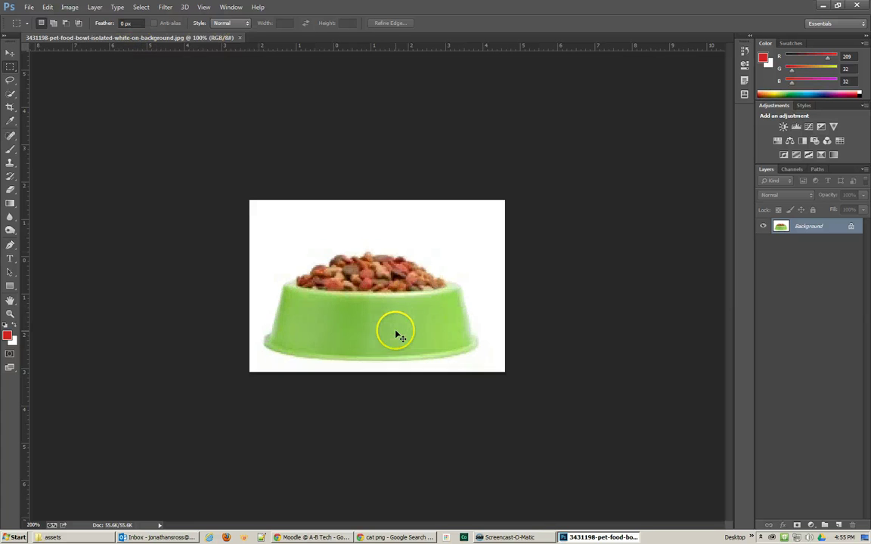
key(ctrl+minus)
key(ctrl+minus)
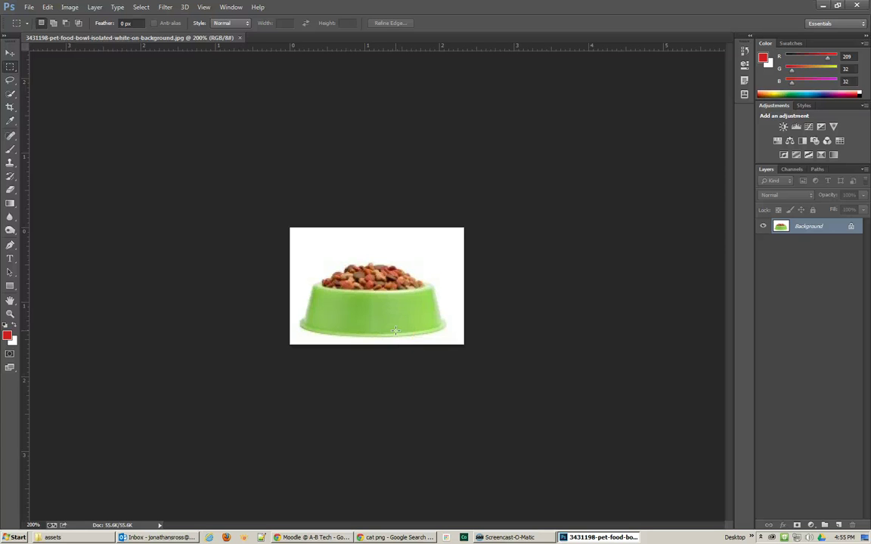
click(318, 270)
click(11, 312)
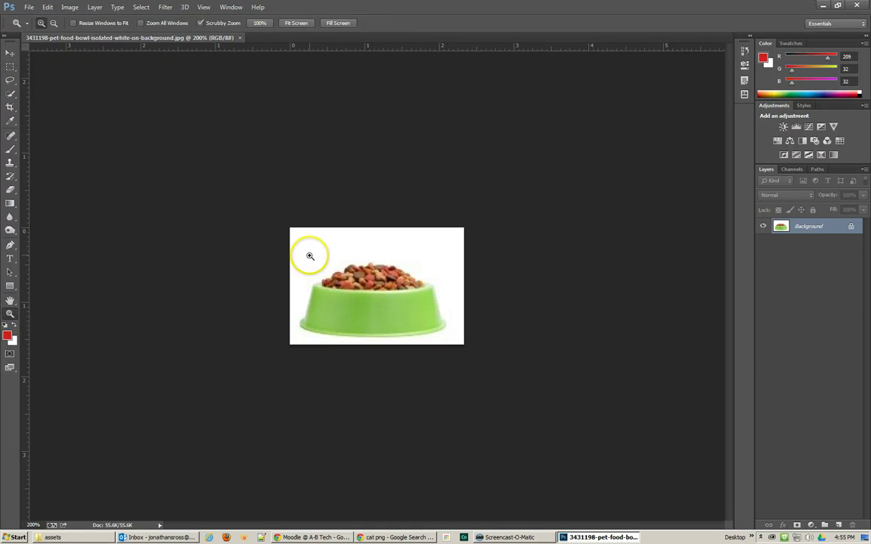
drag(340, 294, 358, 313)
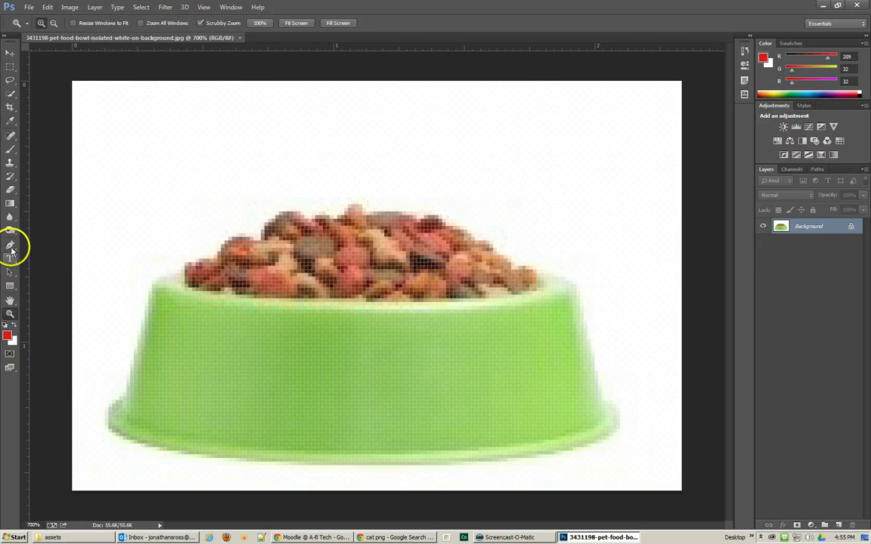
With the Pen tool, trace anchors up the bowl's left side and along the kibble top
click(11, 246)
click(126, 396)
click(155, 284)
click(180, 269)
click(193, 262)
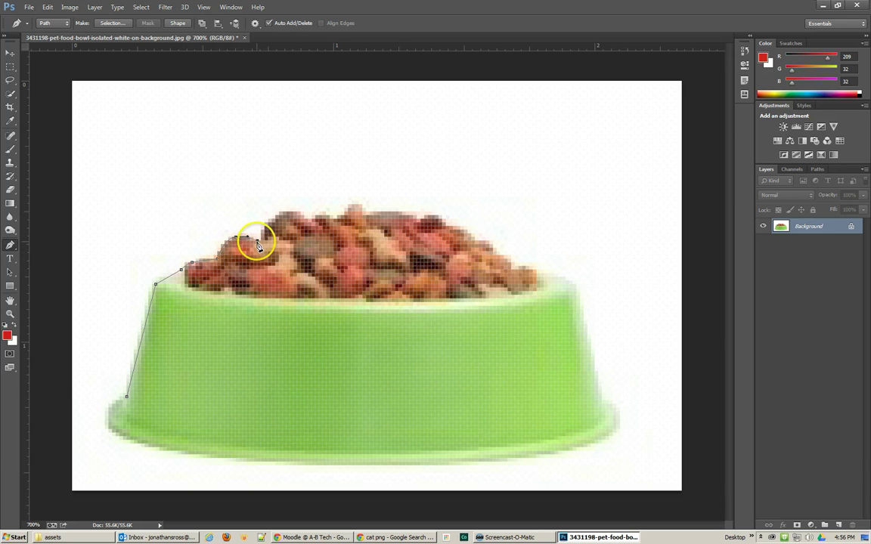
click(290, 210)
click(301, 216)
click(313, 218)
click(327, 213)
click(337, 219)
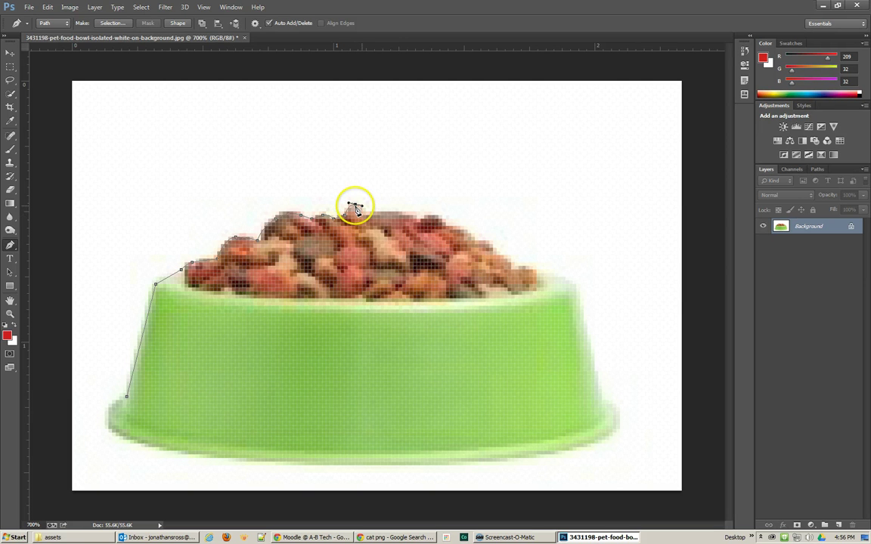
click(366, 211)
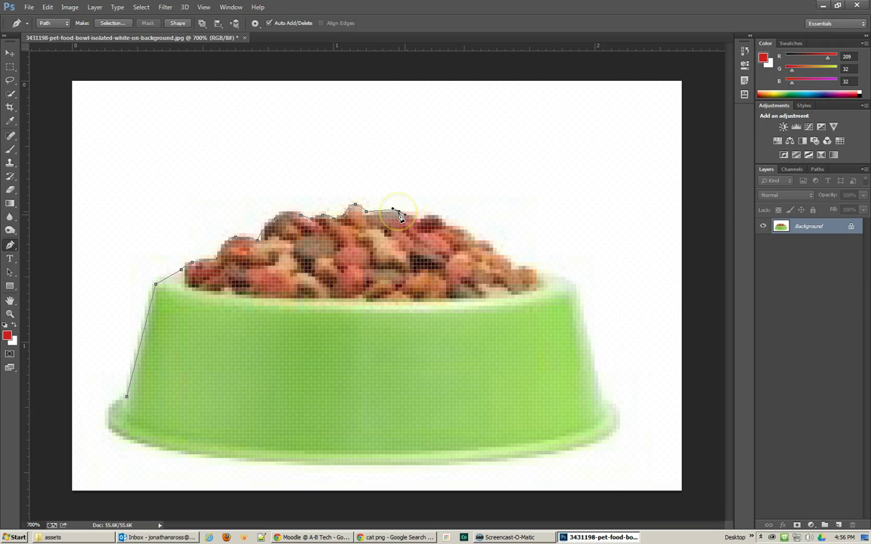
drag(405, 212, 435, 220)
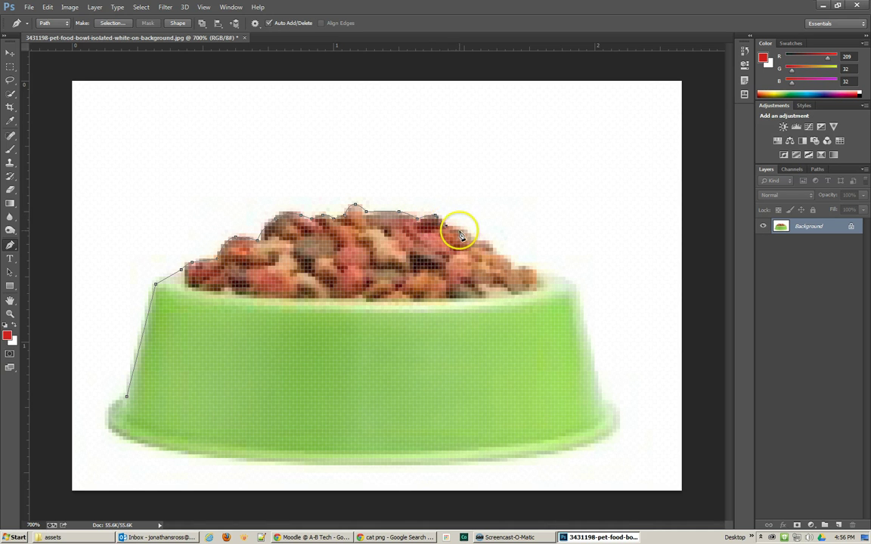
Continue the path down the kibble's right slope and curve it along the bowl's right rim
click(456, 225)
click(463, 230)
click(472, 234)
click(474, 239)
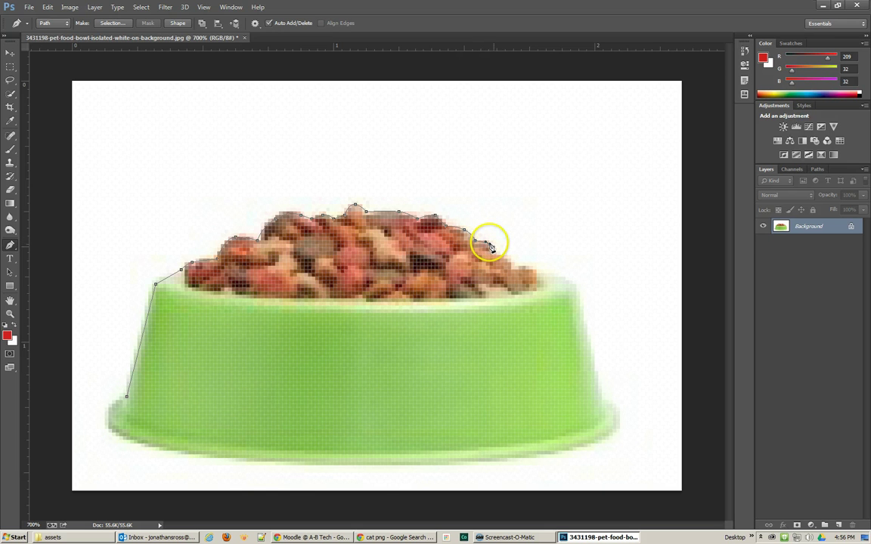
click(496, 252)
click(514, 265)
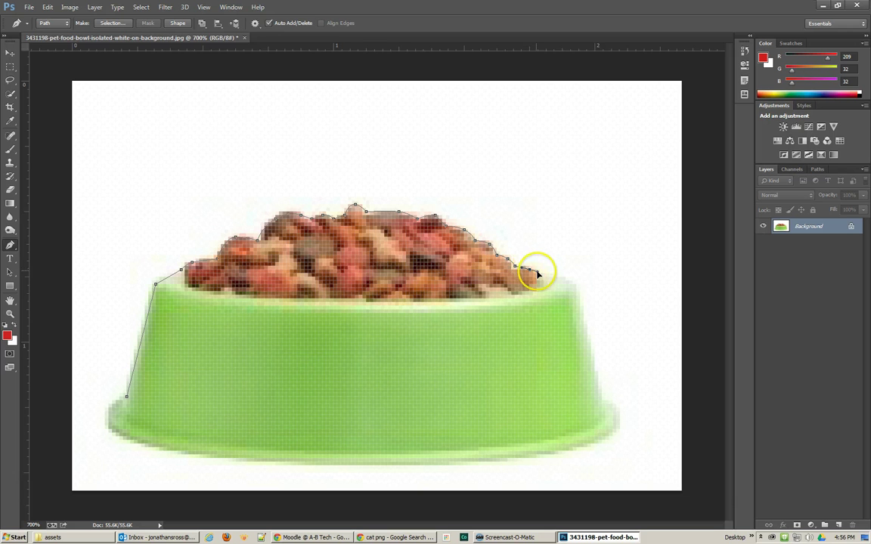
click(537, 272)
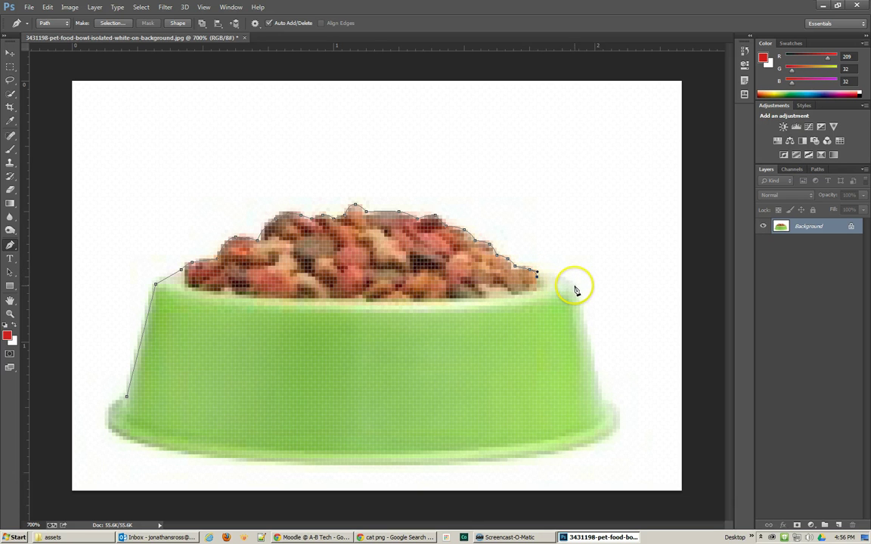
drag(575, 297, 569, 279)
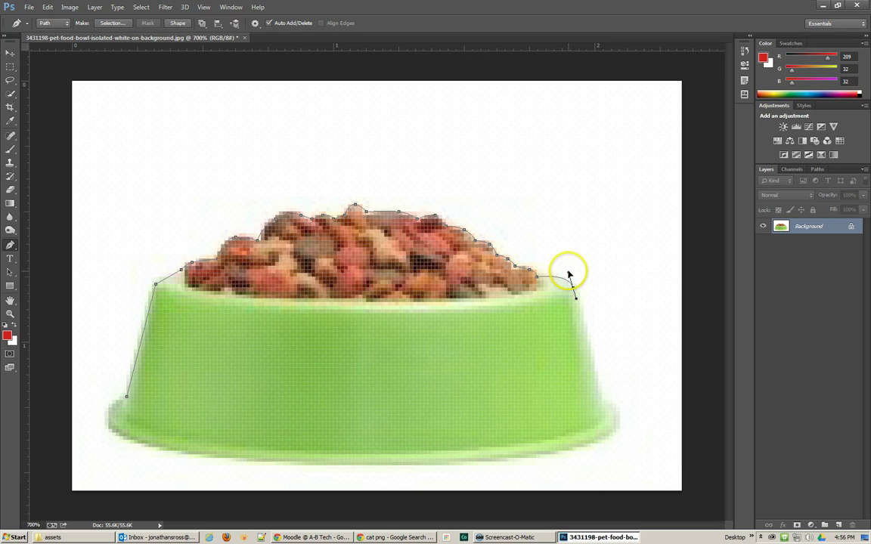
Trace the bowl's curved bottom and close the path back at the upper-left rim
click(602, 400)
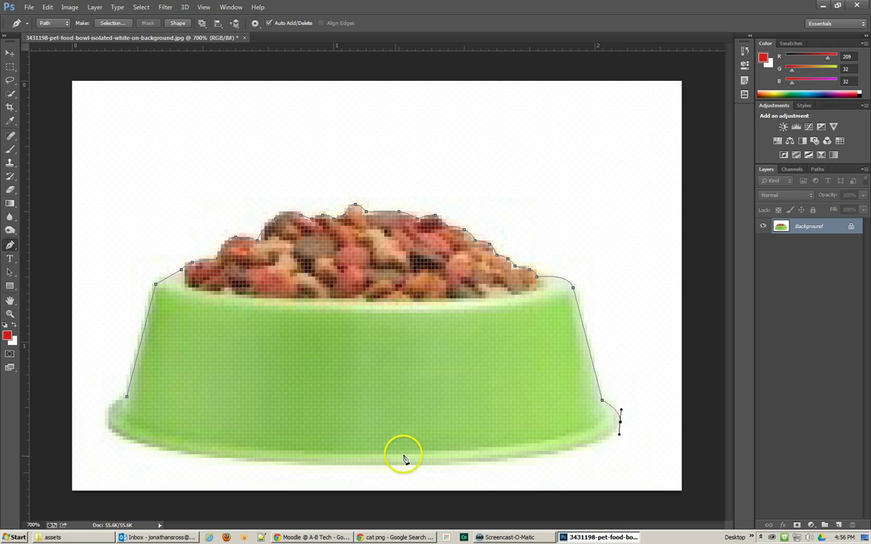
drag(361, 467, 141, 465)
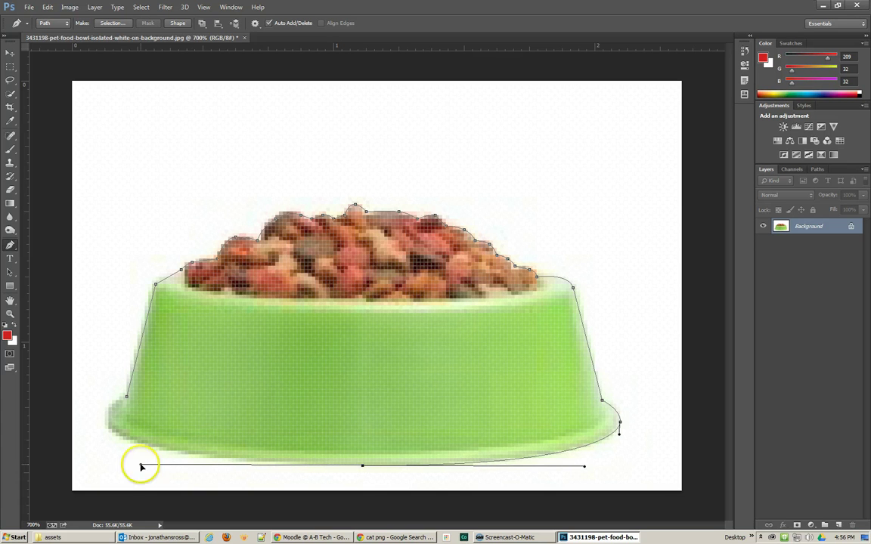
click(105, 421)
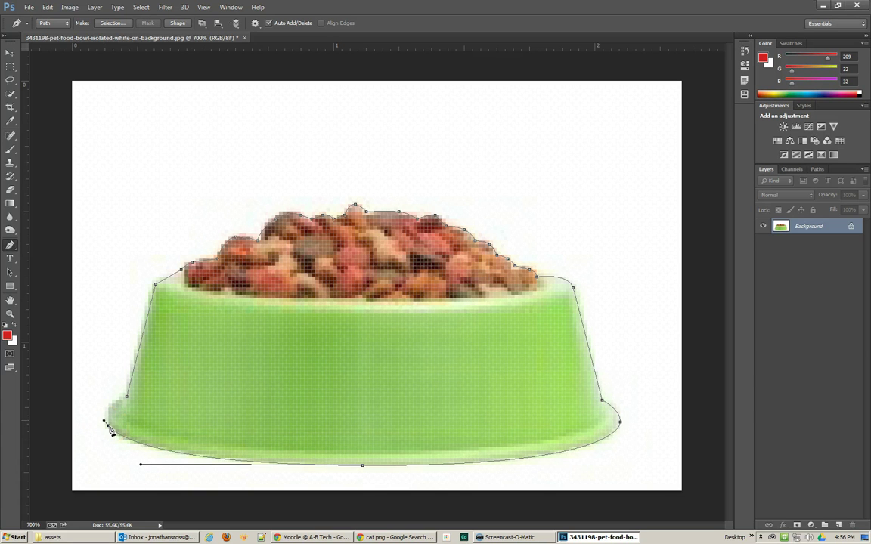
mouse_move(107, 425)
mouse_down()
mouse_move(101, 418)
mouse_move(111, 407)
mouse_up()
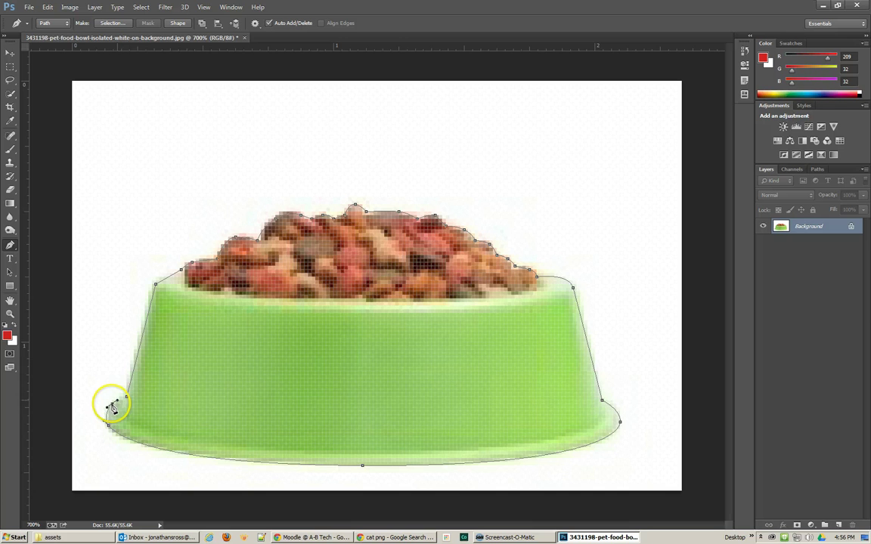
click(126, 397)
drag(111, 406, 110, 428)
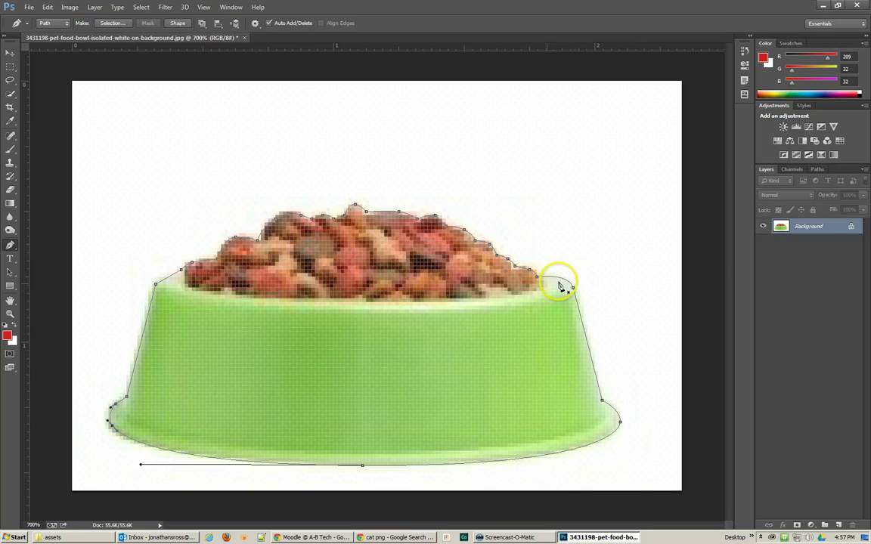
click(181, 272)
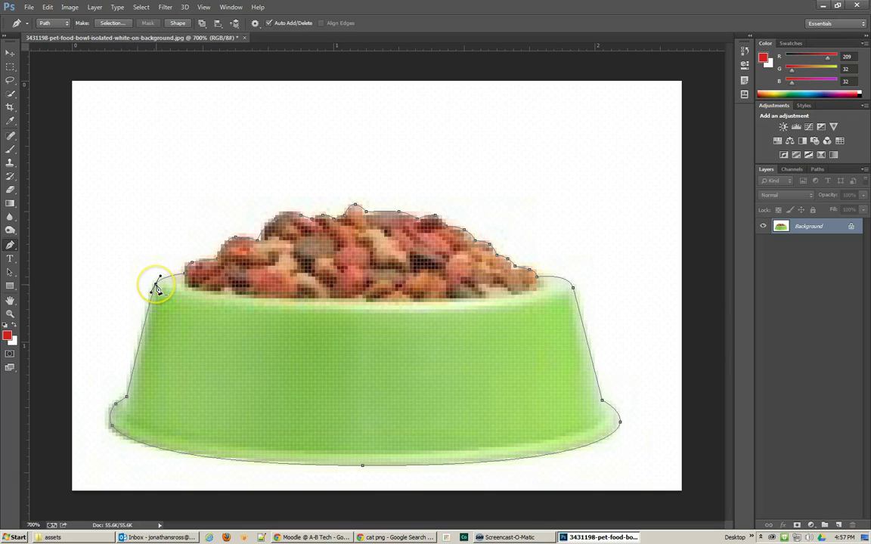
Load the Work Path as a selection and add a layer mask hiding the white background
click(815, 170)
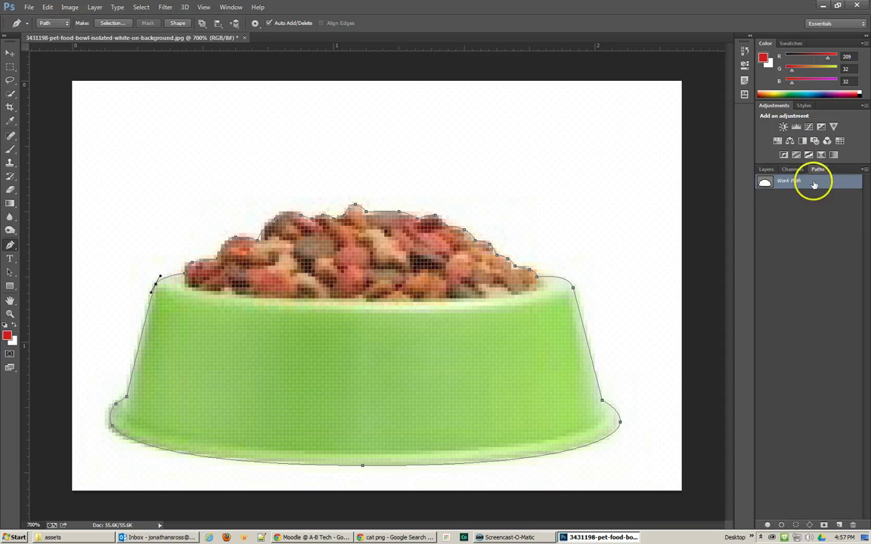
ctrl+click(772, 186)
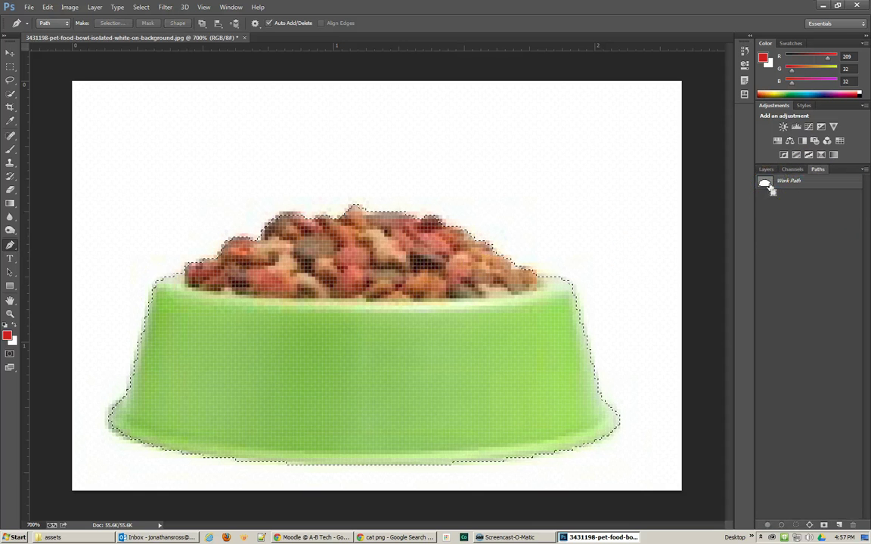
click(767, 170)
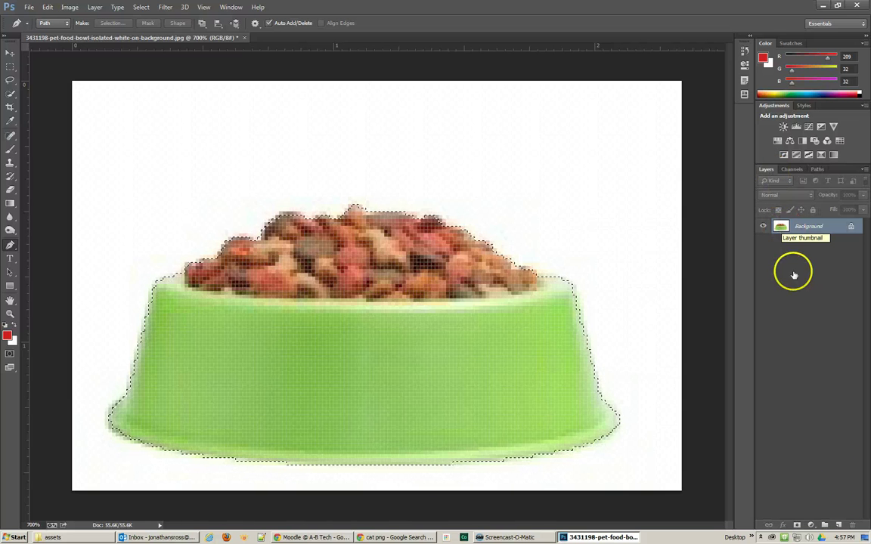
click(797, 525)
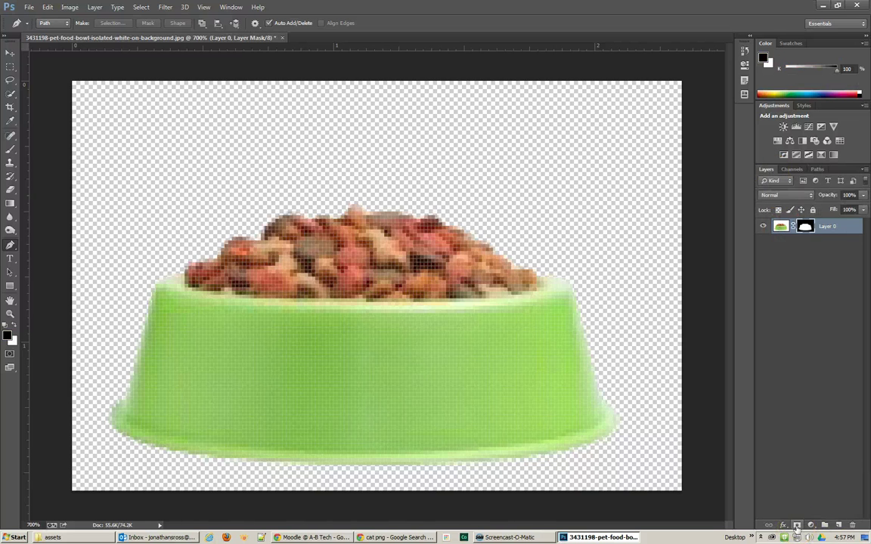
Add a red-filled layer below the bowl and zoom out to check the cut-out
click(839, 525)
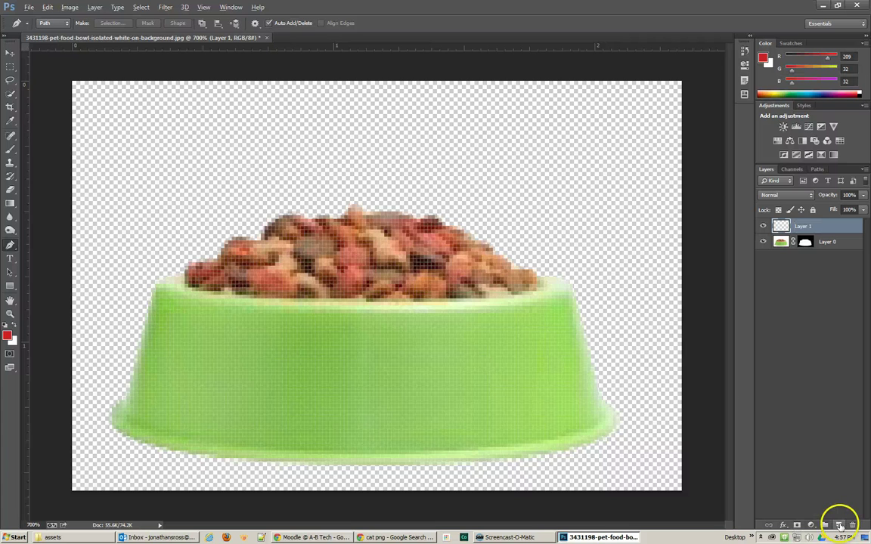
key(alt+BackSpace)
drag(797, 222, 812, 268)
key(ctrl+minus)
key(ctrl+minus)
key(ctrl+minus)
key(ctrl+minus)
key(ctrl+minus)
key(ctrl+minus)
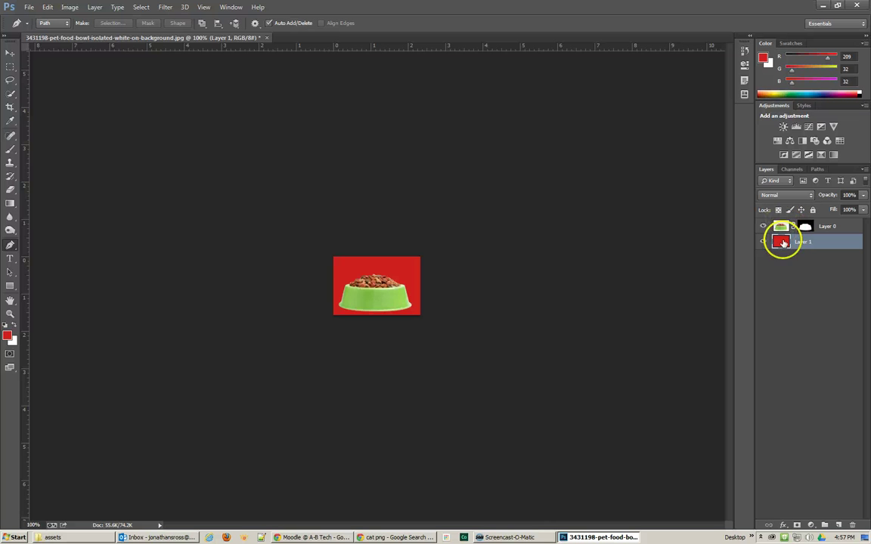
Delete the red test layer and trim the canvas by transparent pixels around the bowl
mouse_move(783, 244)
mouse_down()
mouse_move(781, 522)
mouse_move(856, 523)
mouse_up()
click(69, 7)
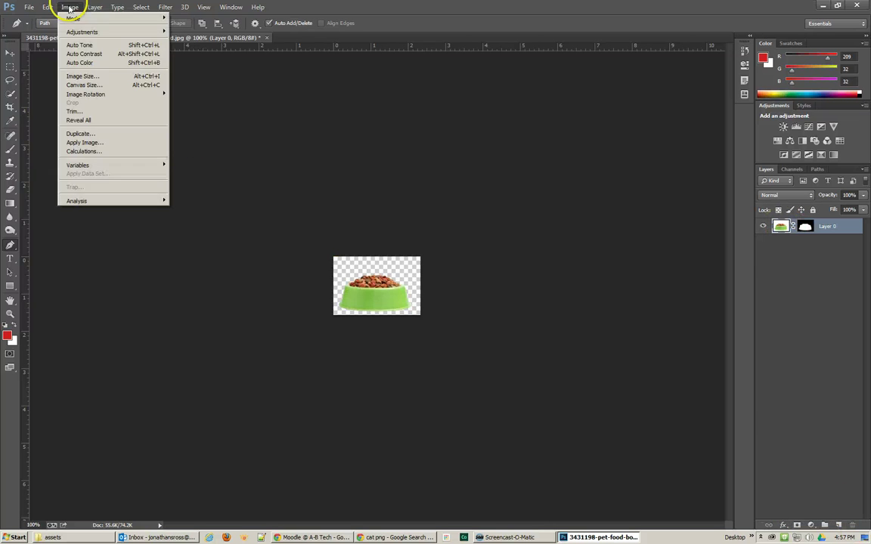
mouse_move(95, 7)
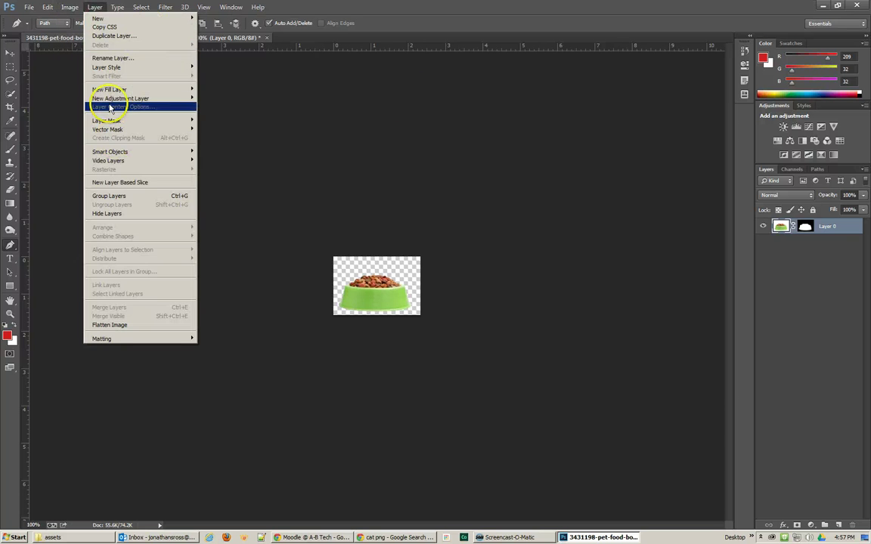
click(83, 111)
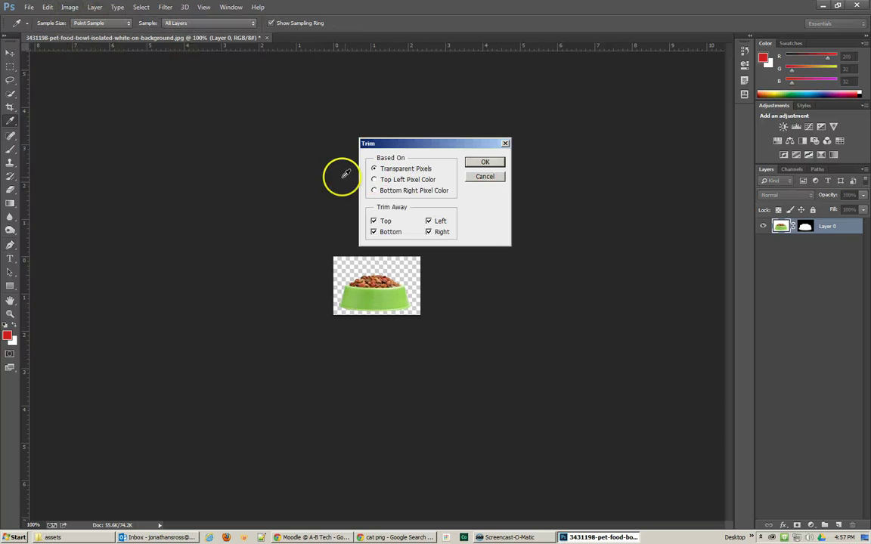
click(484, 163)
key(p)
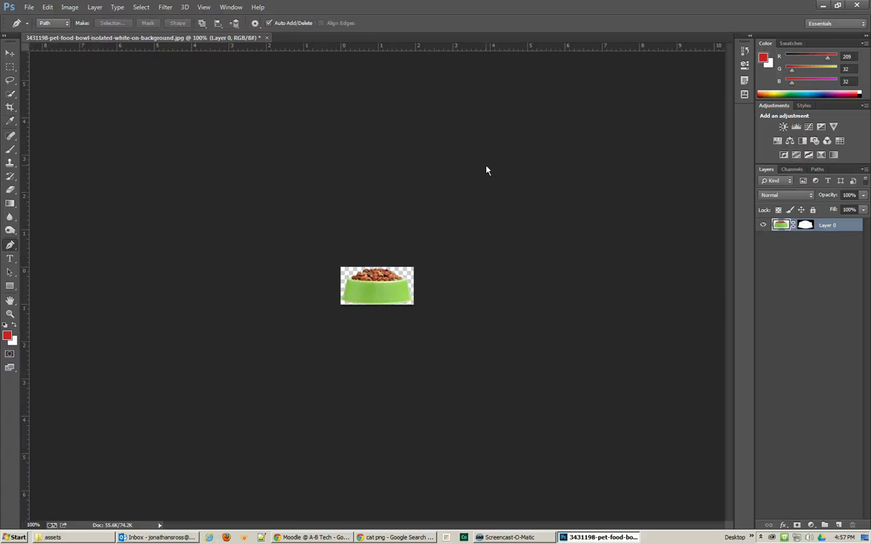
Save the bowl as a PNG with default compression settings, then close the document
click(28, 7)
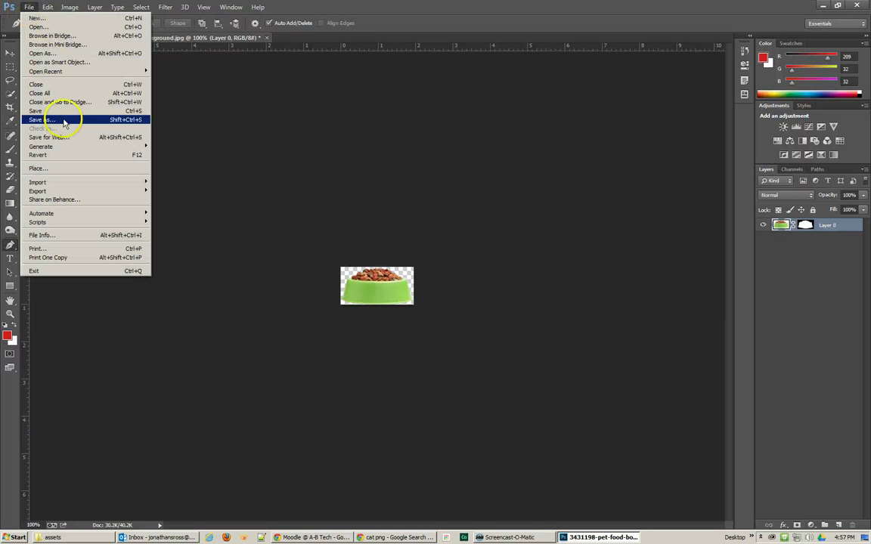
click(64, 119)
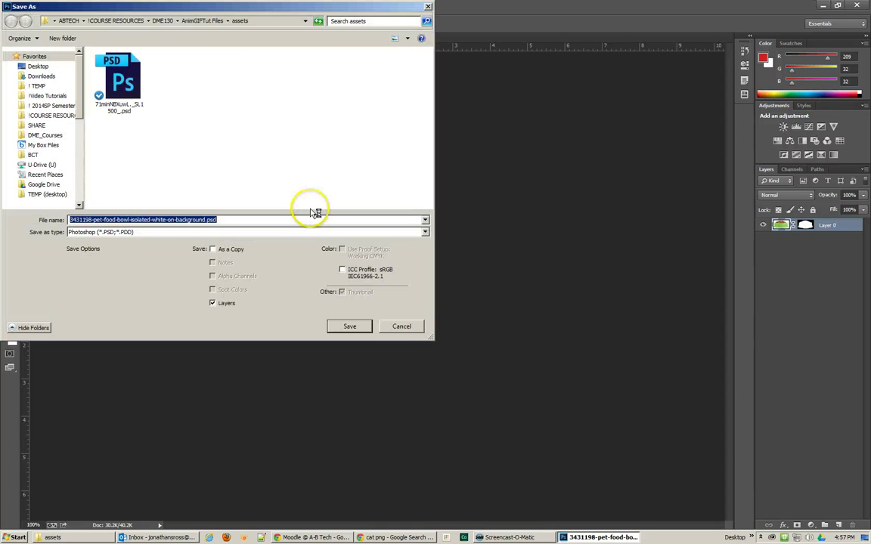
click(231, 232)
click(182, 281)
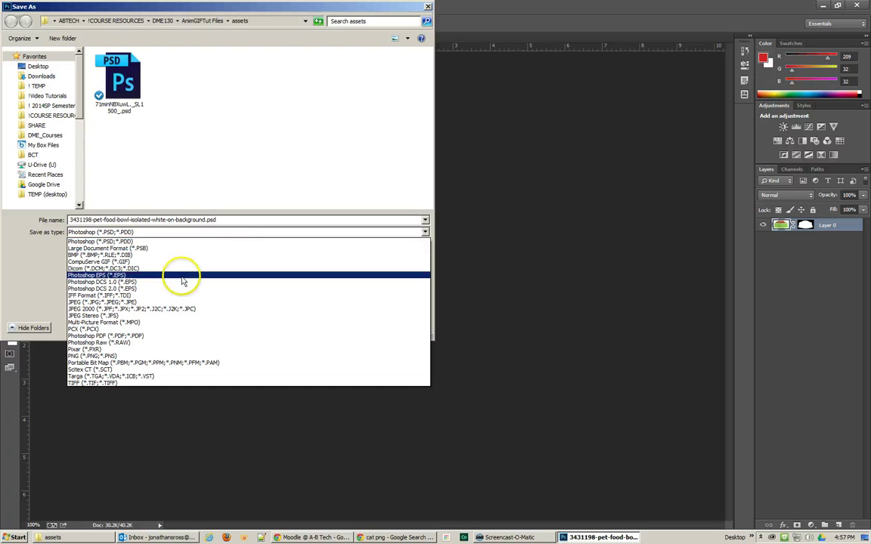
click(89, 356)
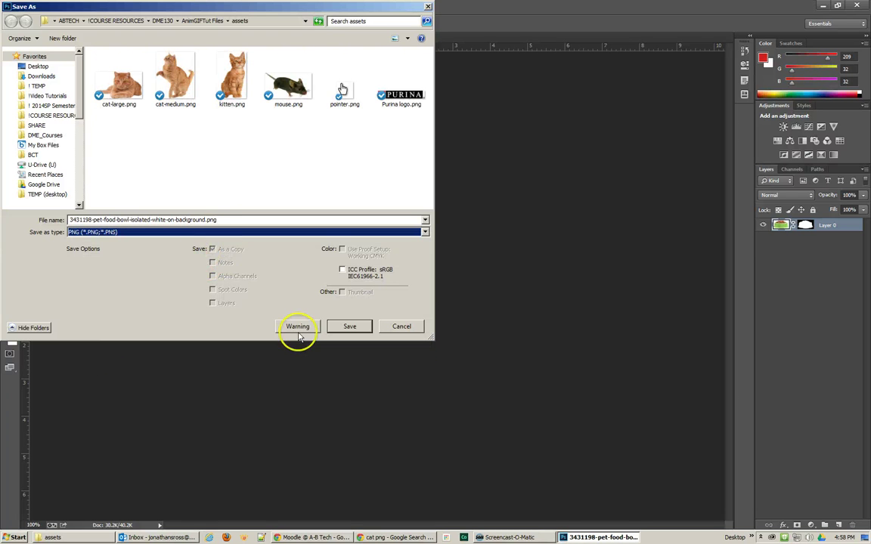
click(351, 330)
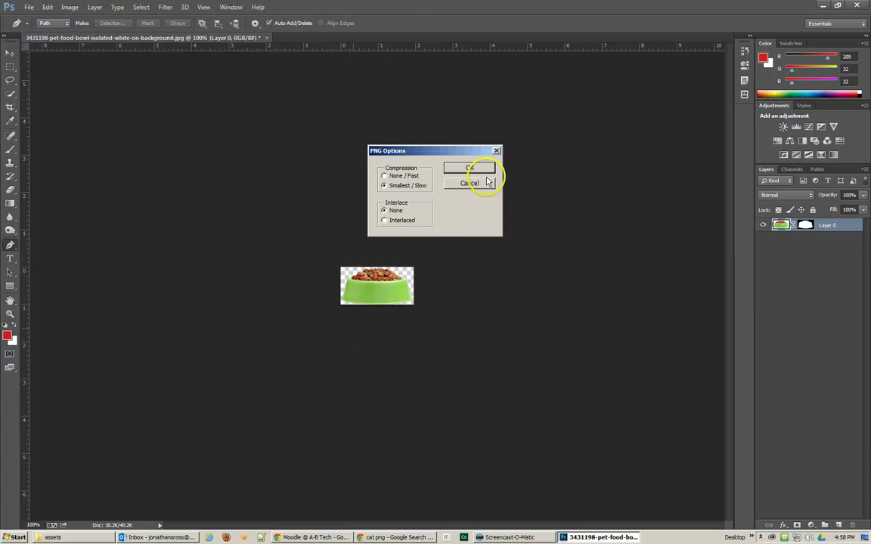
click(477, 169)
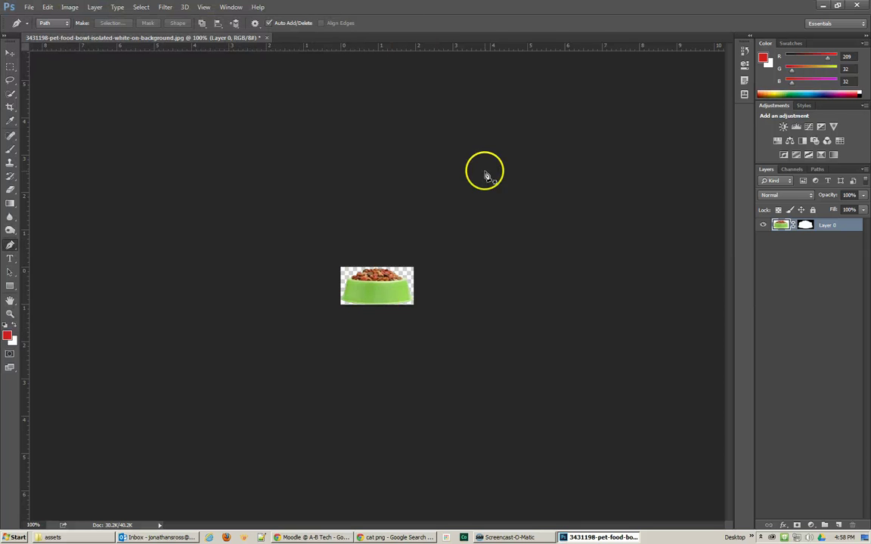
click(266, 38)
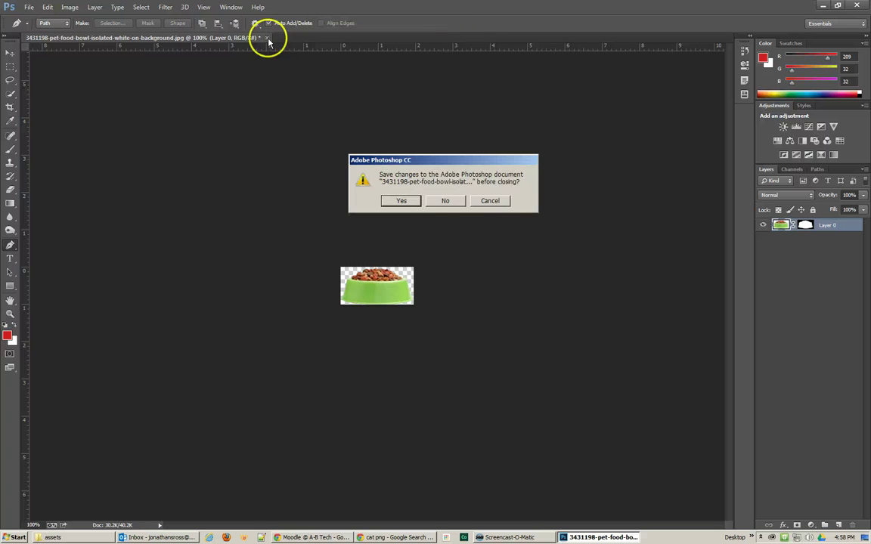
Discard changes to the original, then preview the new bowl PNG in an image viewer
click(446, 201)
click(823, 6)
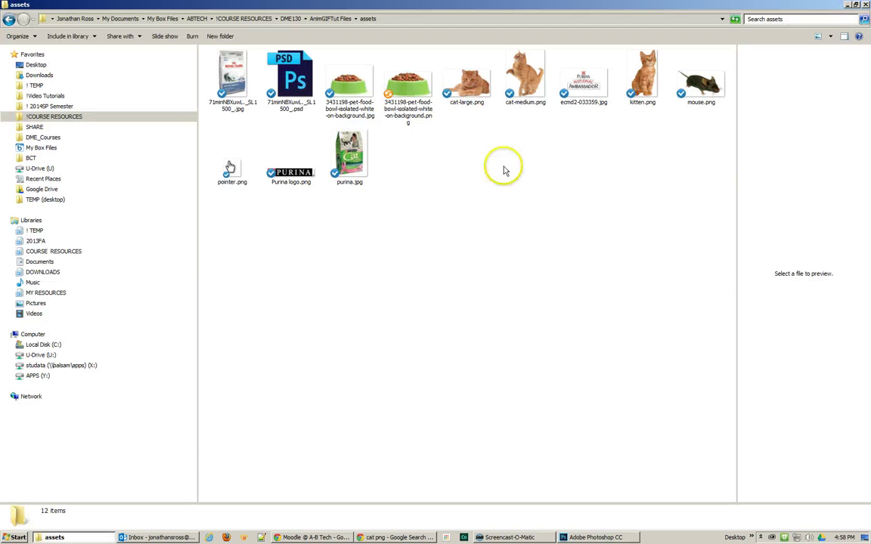
click(416, 89)
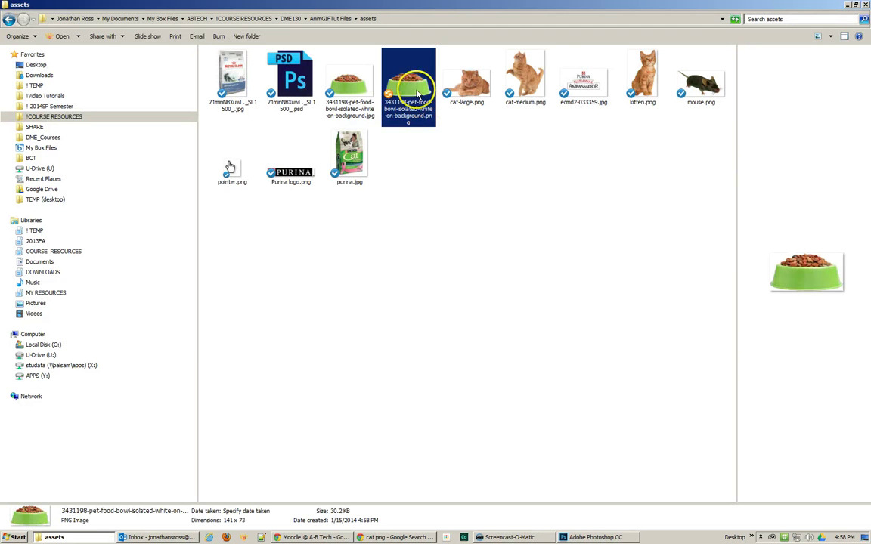
double_click(421, 91)
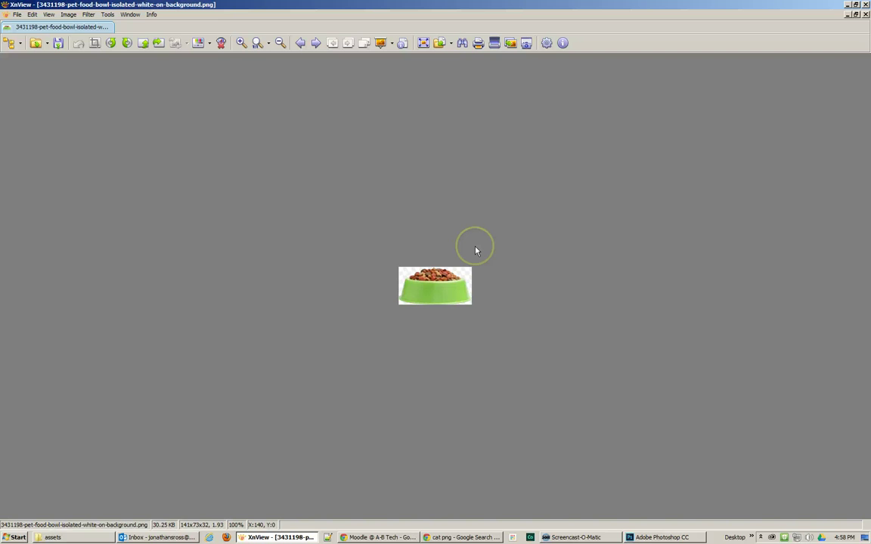
click(864, 4)
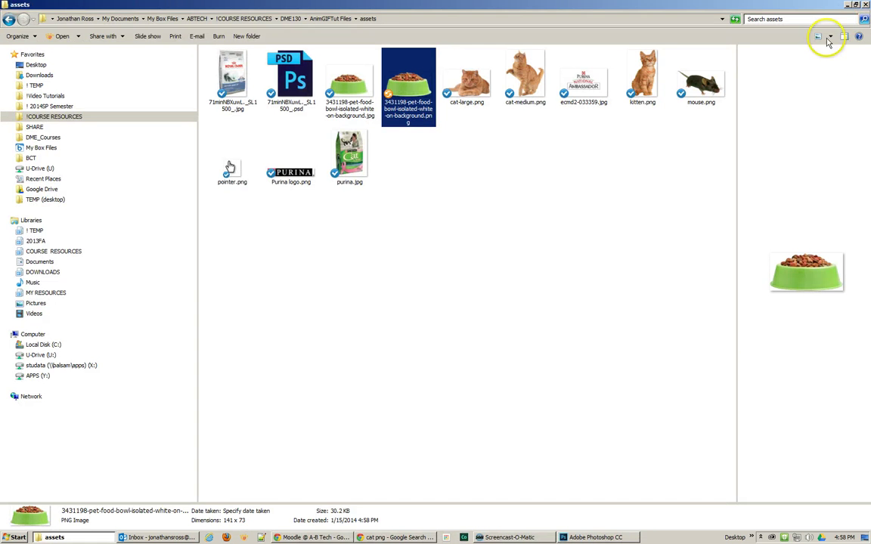
Hide the preview pane, check kitten.png, cat-large.png and purina.jpg details, and return to Photoshop
click(844, 36)
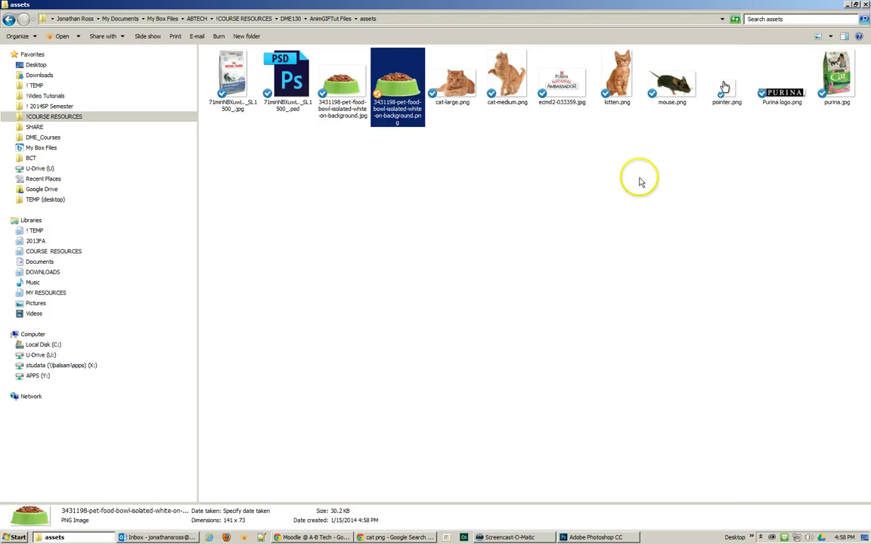
click(616, 71)
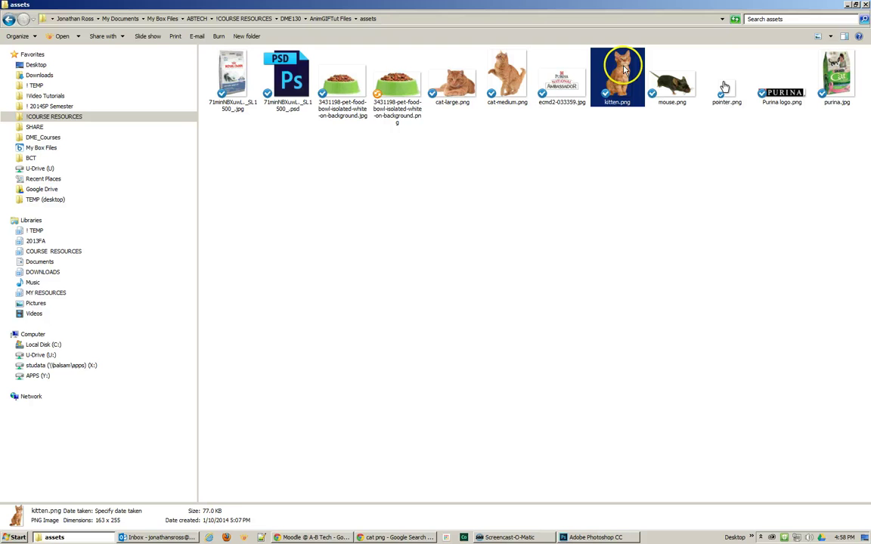
click(447, 76)
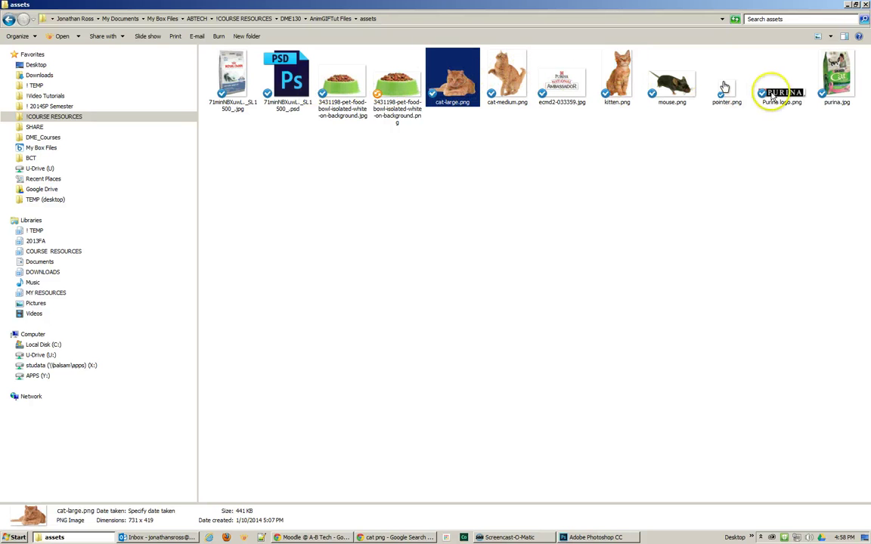
click(838, 80)
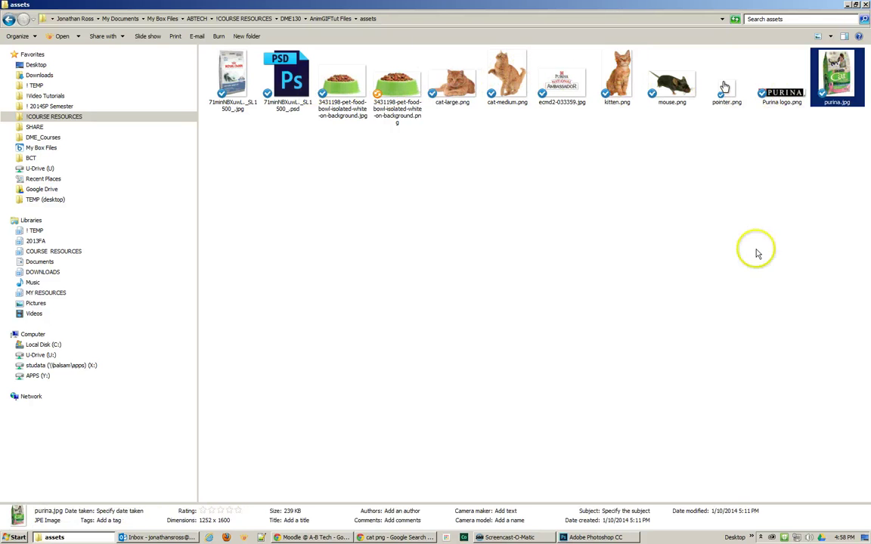
click(595, 538)
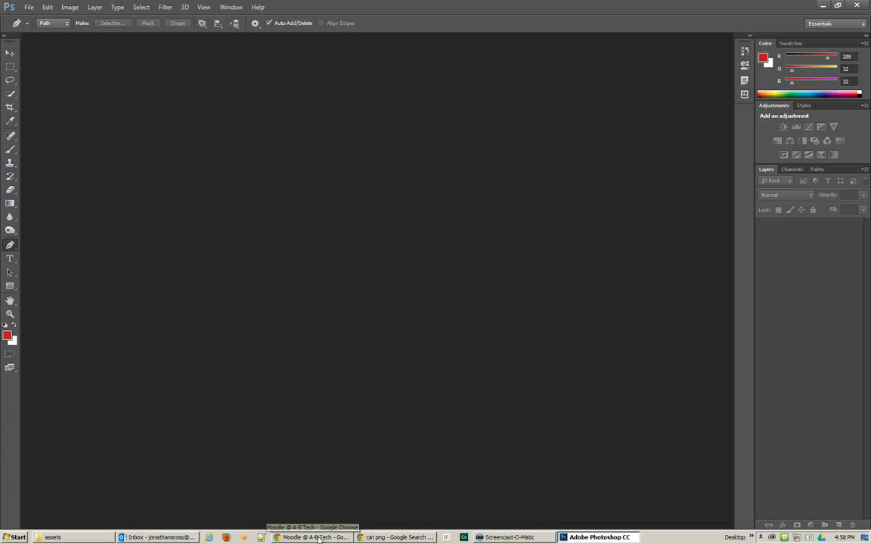
Review the Standard web advert sizes, IAB Universal Ad Package and AdSense ad sizes pages in Chrome
click(374, 538)
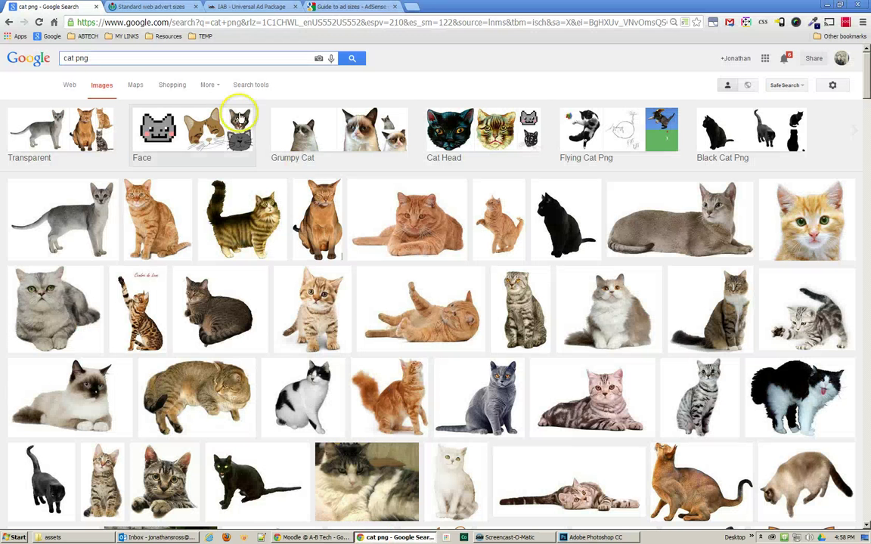
click(150, 7)
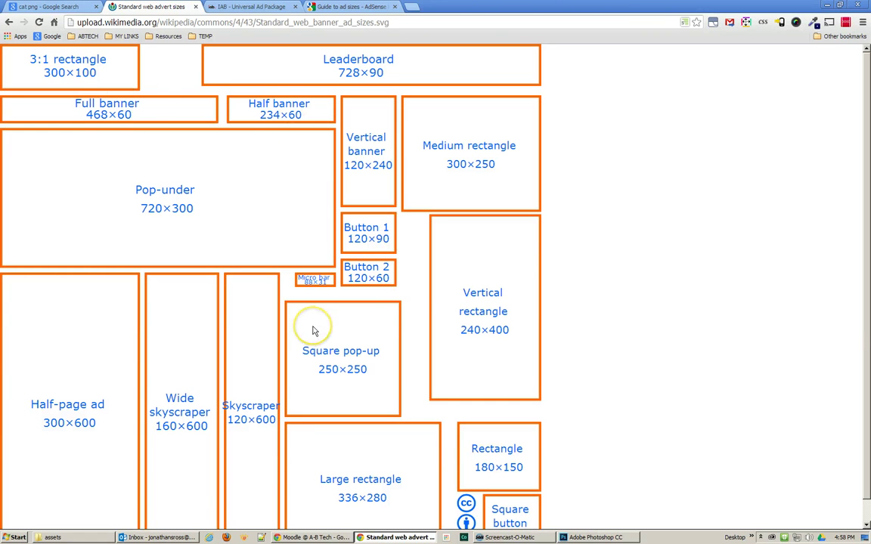
click(231, 7)
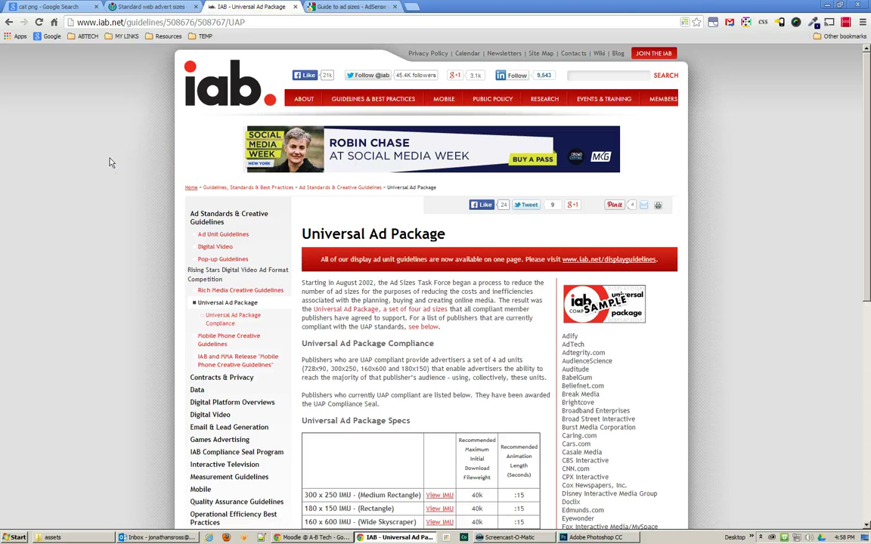
scroll(121, 170, down, 2)
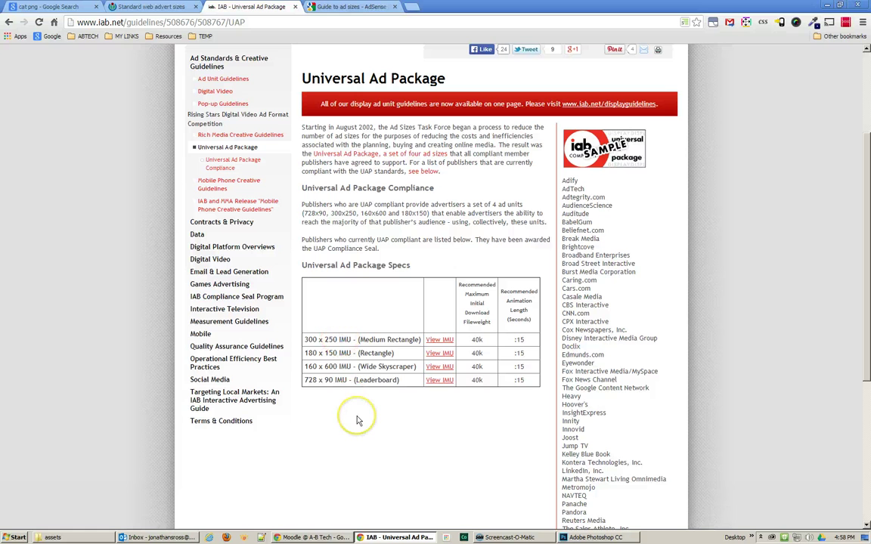
click(342, 7)
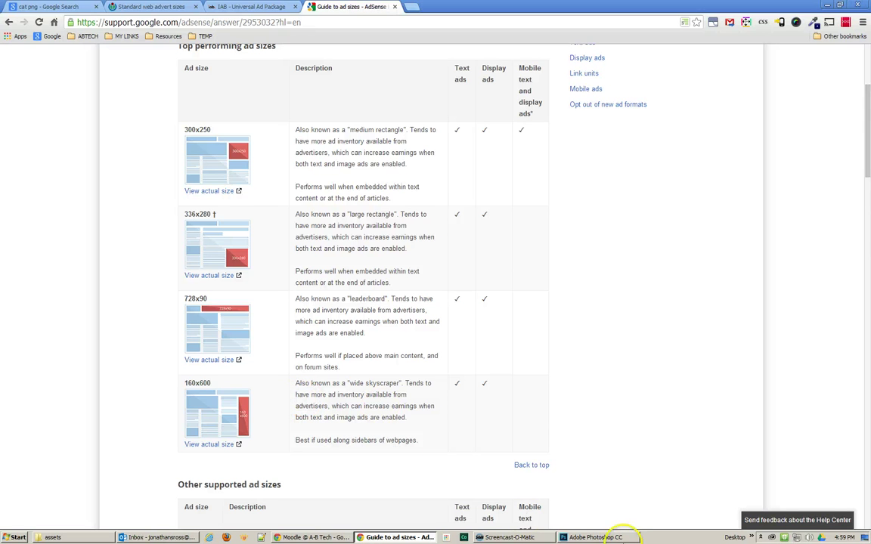
Create a new document using the Web preset at Medium Rectangle, 300 x 250 pixels
click(597, 538)
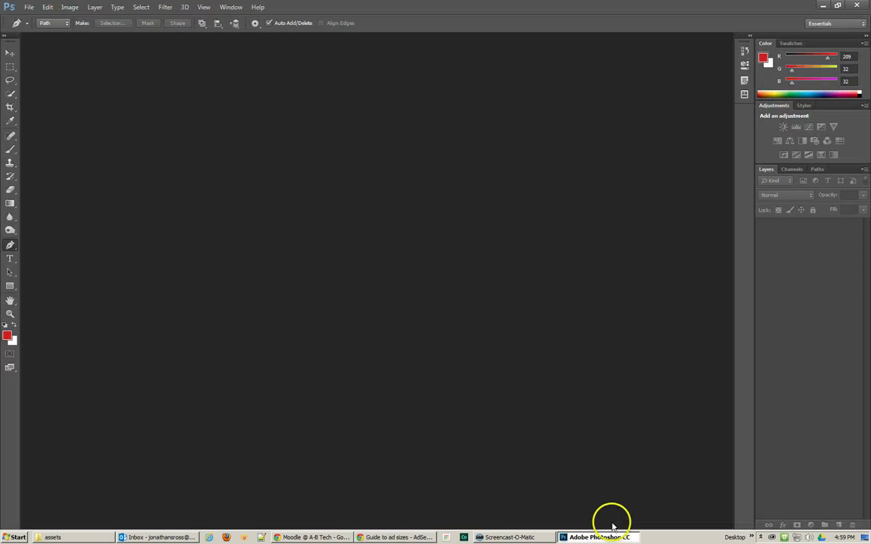
key(ctrl+n)
click(408, 152)
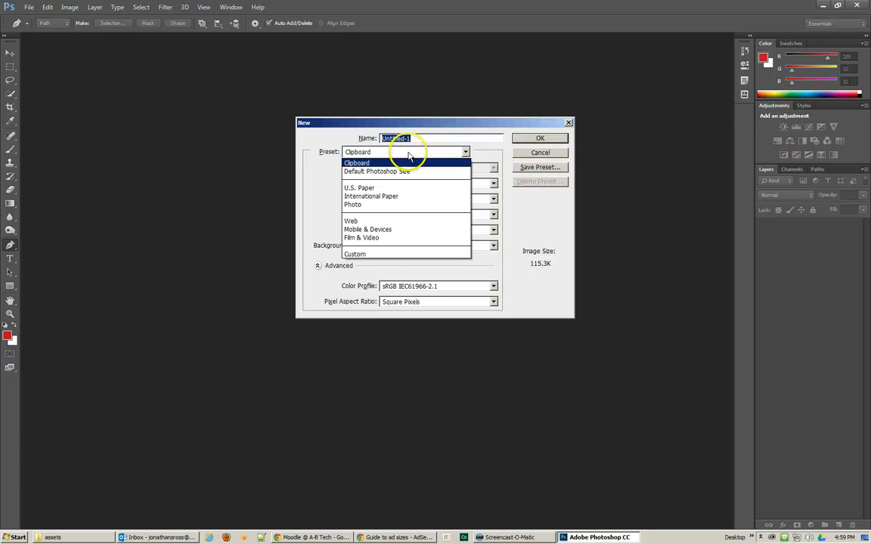
click(368, 221)
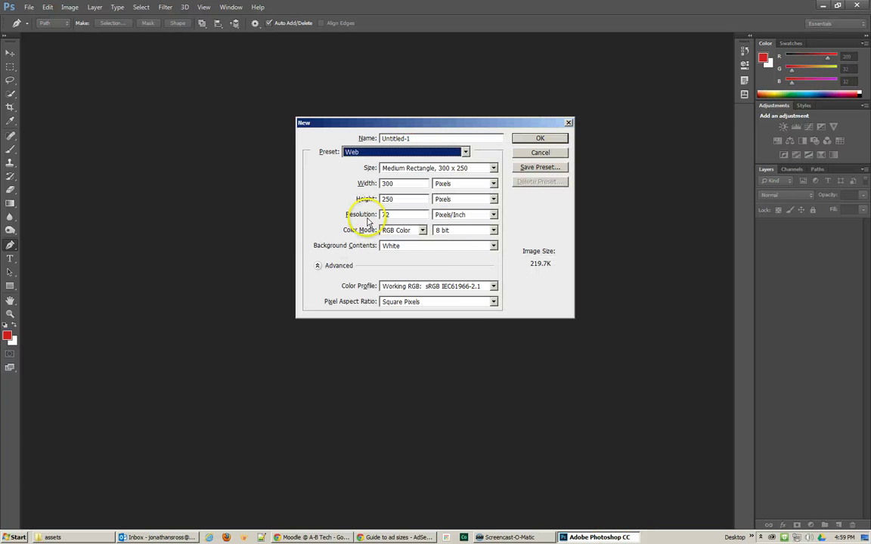
click(457, 169)
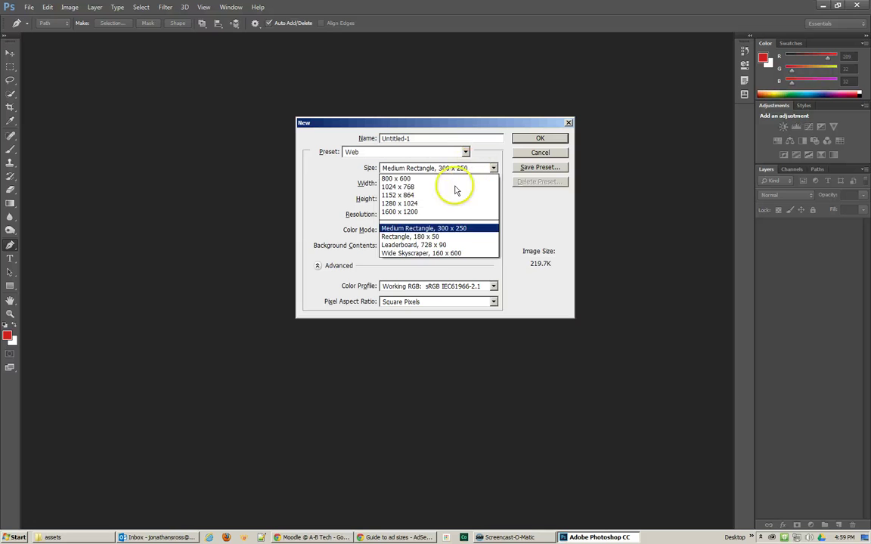
click(445, 230)
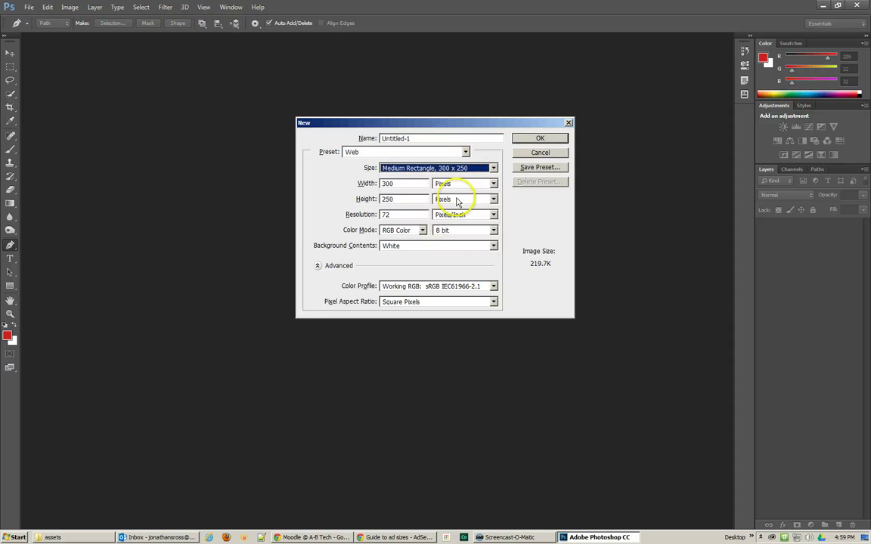
click(531, 141)
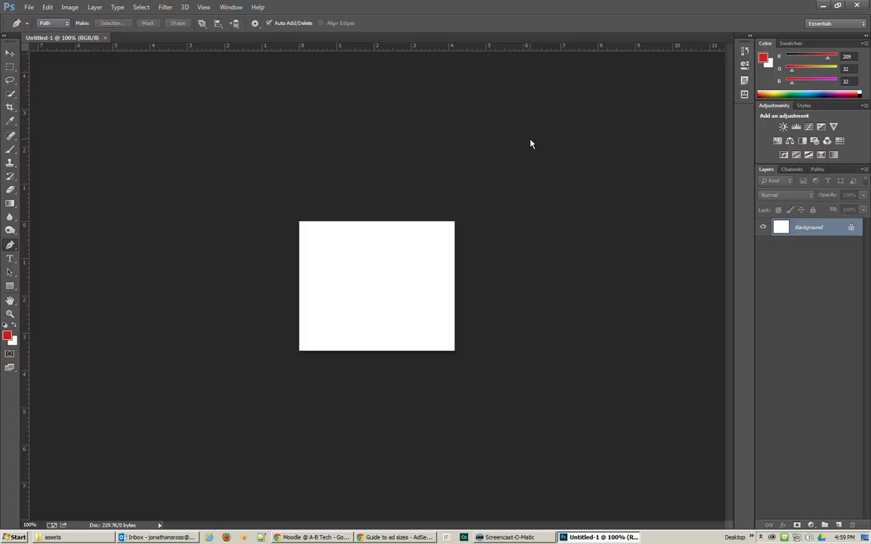
Save the blank document as 'GIF Tutorial ad.psd' in the AnimGIFTut Files folder
click(29, 8)
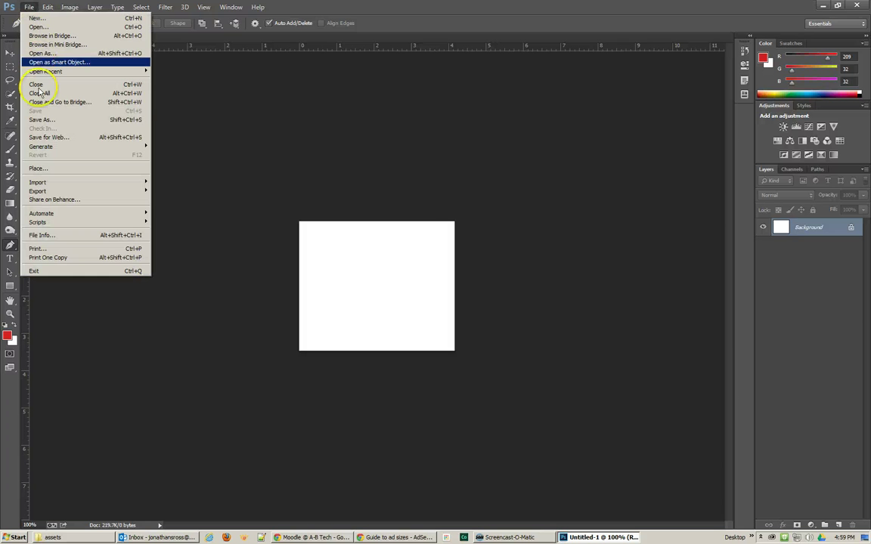
click(44, 115)
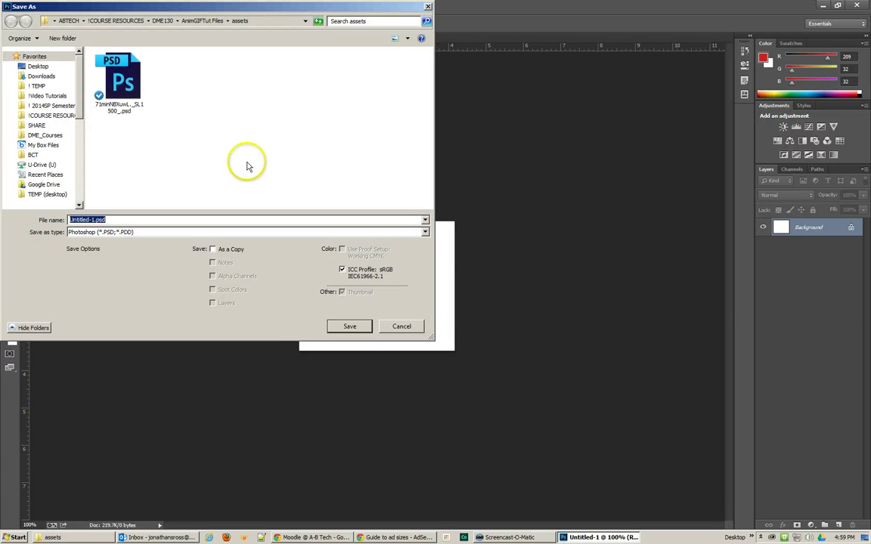
click(211, 24)
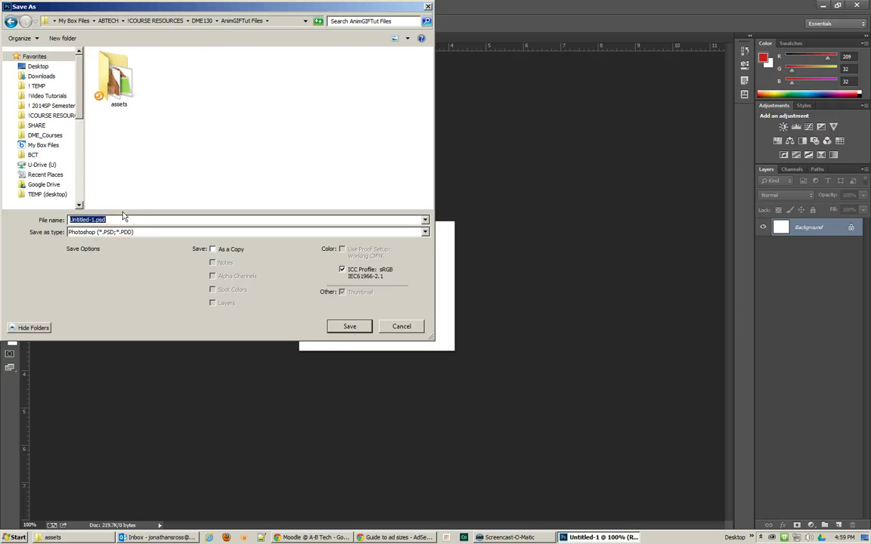
text(Gif)
key(Return)
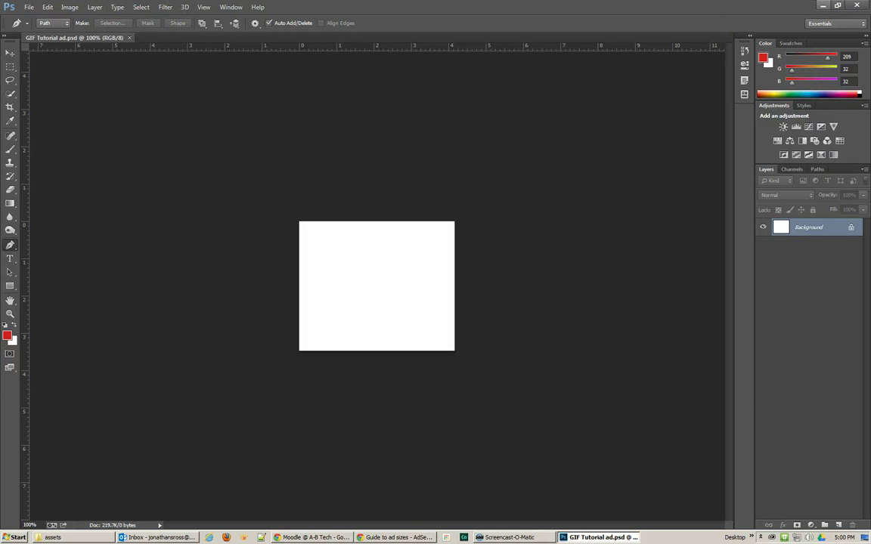
Minimize Photoshop and Chrome and open the assets folder in AnimGIFTut Files
click(822, 7)
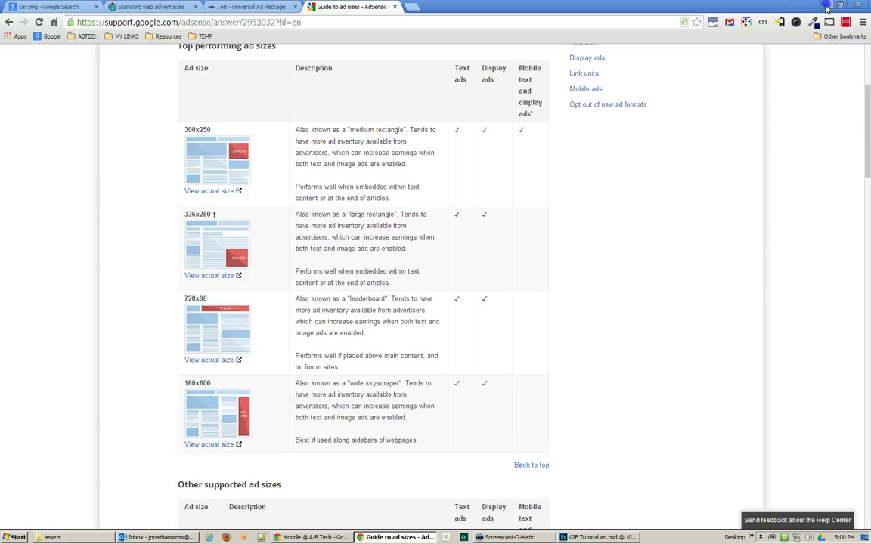
click(826, 8)
click(325, 18)
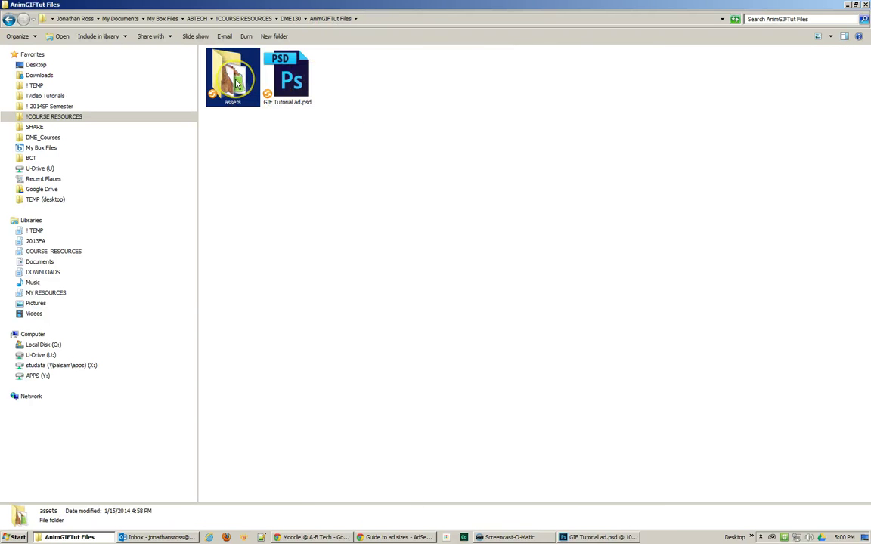
double_click(236, 83)
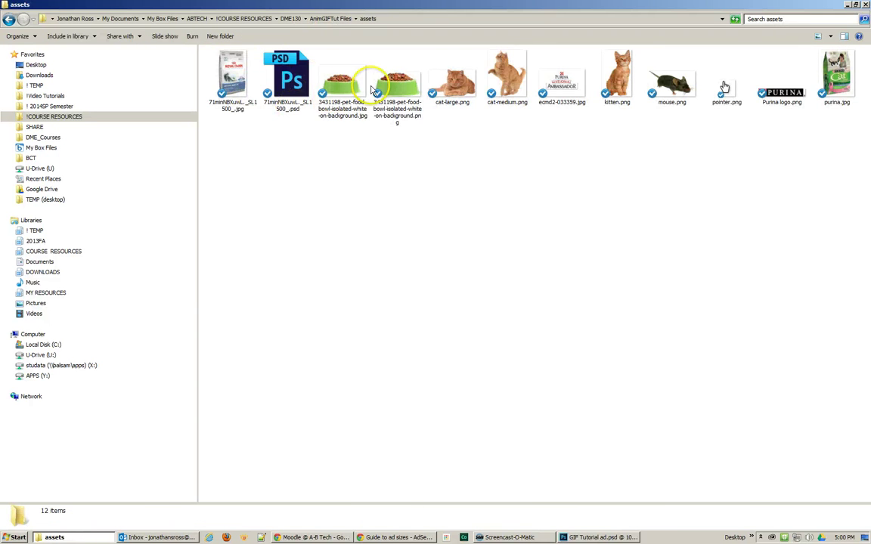
Select the bowl PNG, cat-large, cat-medium, kitten and purina.jpg and drop them into the ad document
click(398, 79)
ctrl+click(452, 79)
ctrl+click(527, 90)
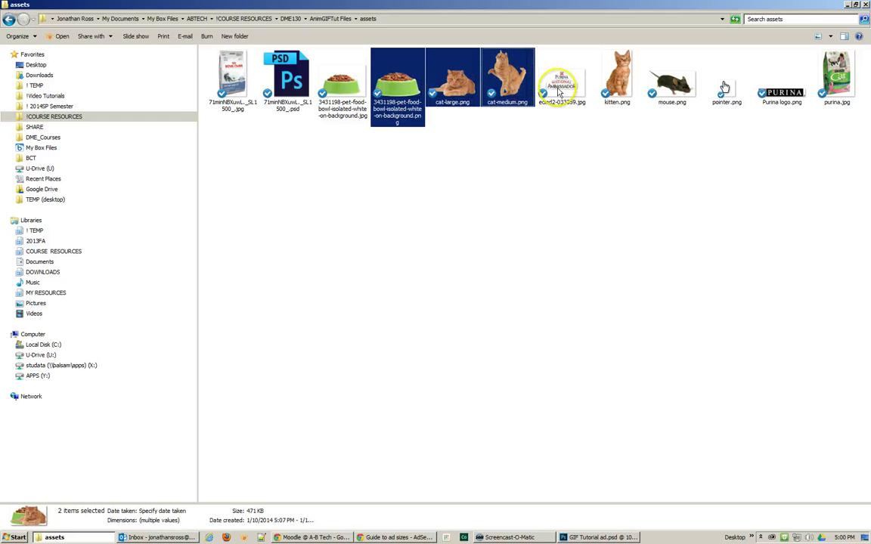
ctrl+click(617, 79)
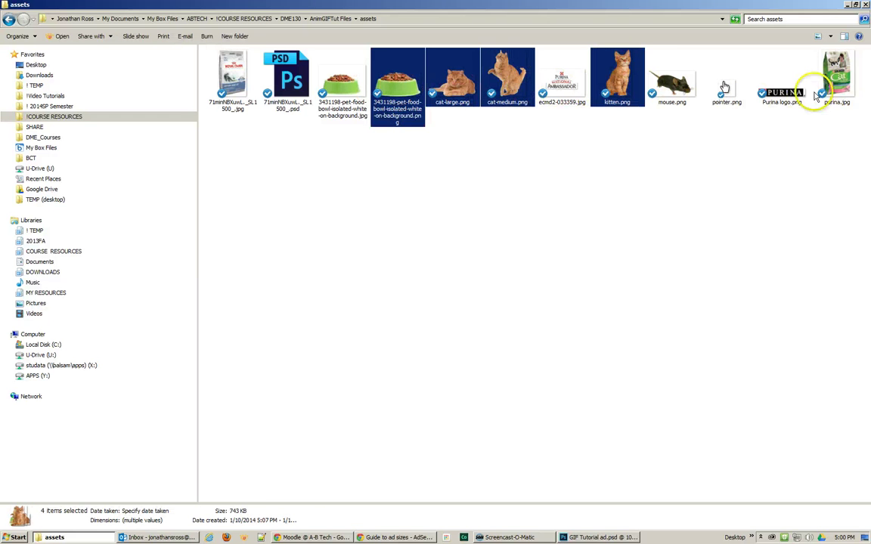
ctrl+click(846, 89)
ctrl+click(784, 87)
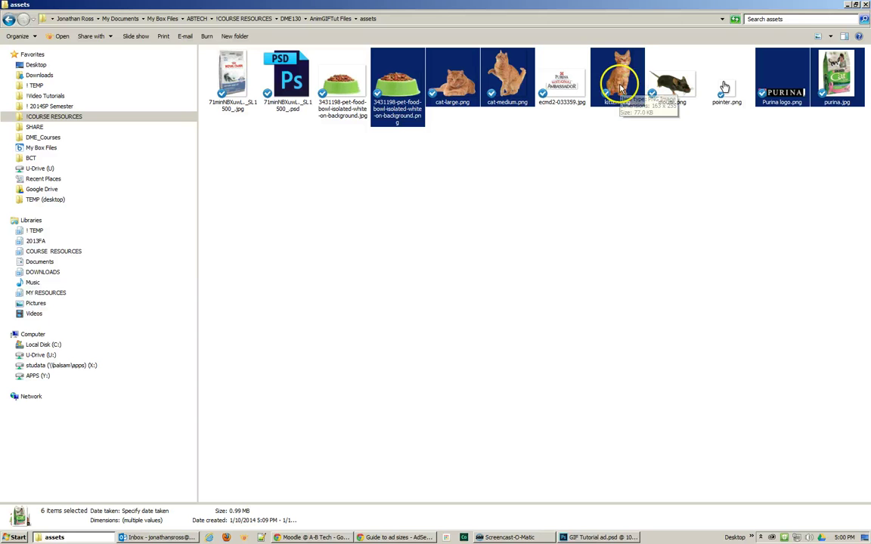
ctrl+click(778, 94)
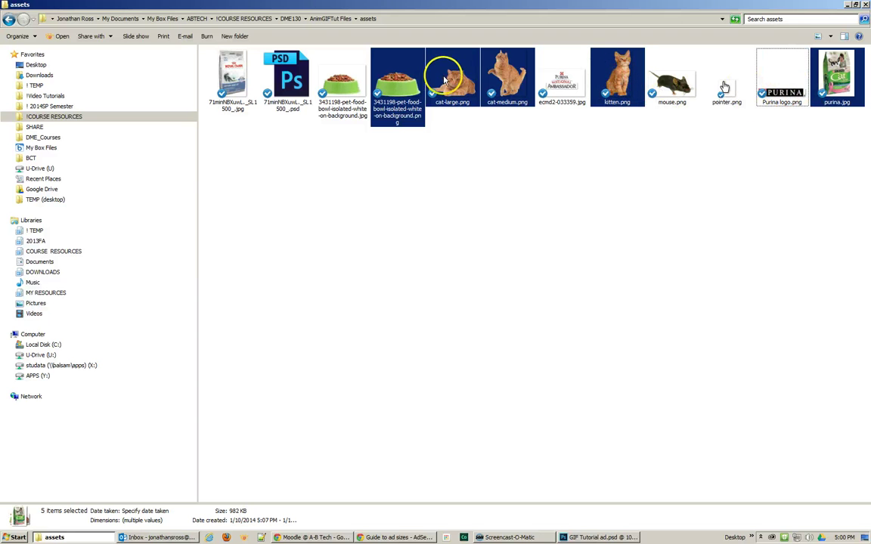
drag(401, 85, 396, 245)
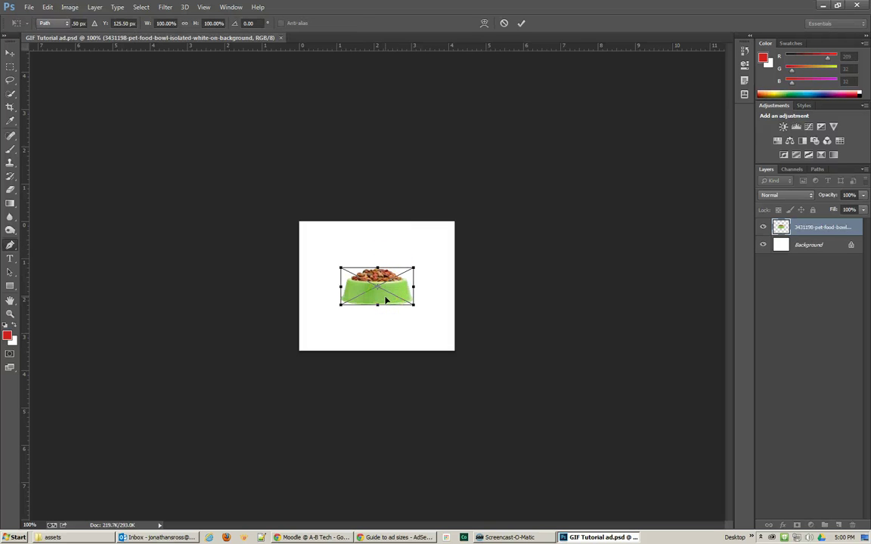
Commit the bowl, enlarge and position both cats, shrink the kitten, and commit the Purina bag
key(Return)
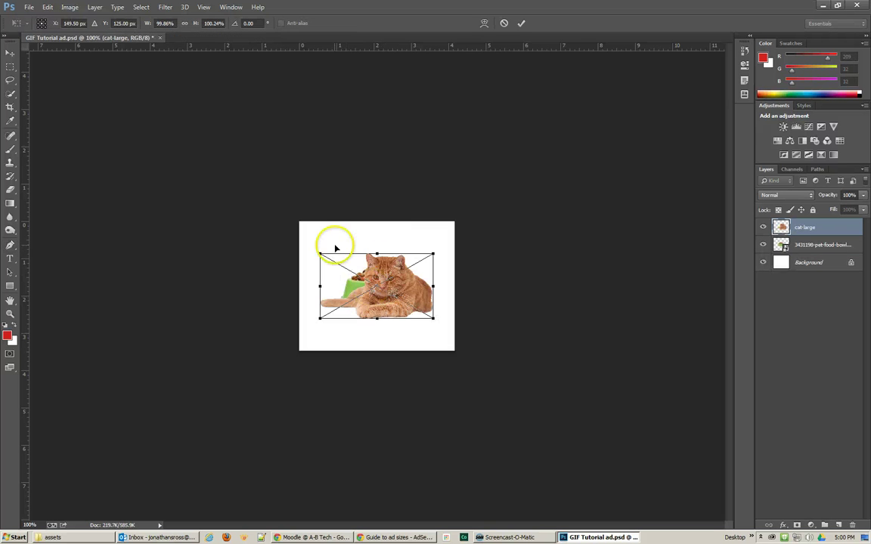
drag(318, 253, 239, 195)
key(Return)
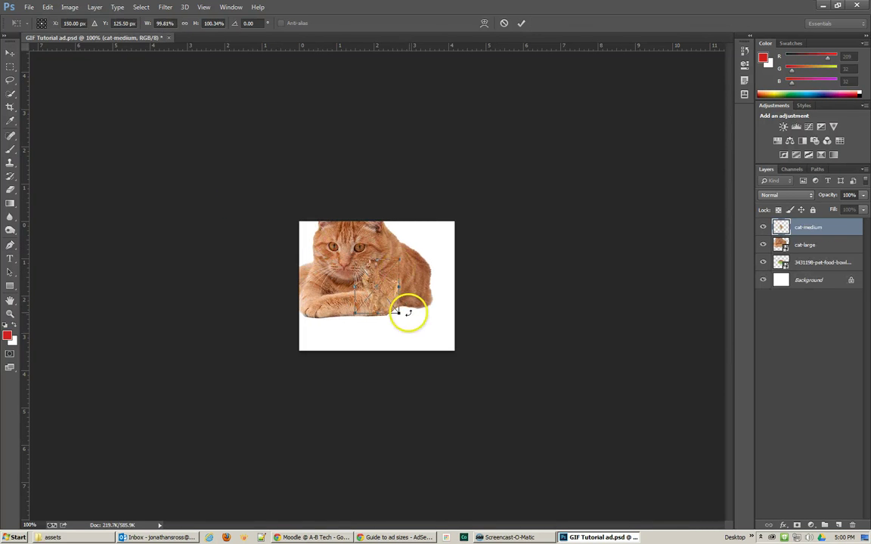
drag(394, 310, 447, 364)
drag(420, 344, 416, 323)
key(Return)
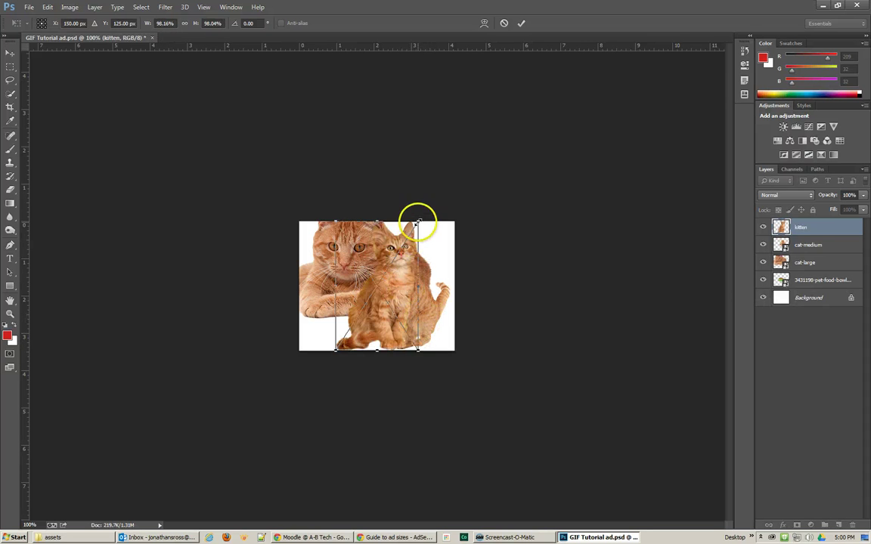
drag(417, 223, 378, 311)
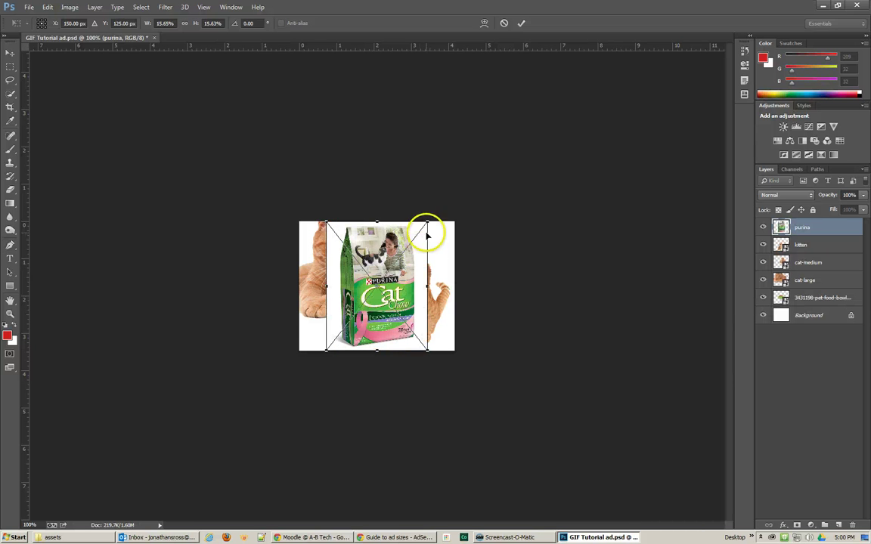
double_click(398, 269)
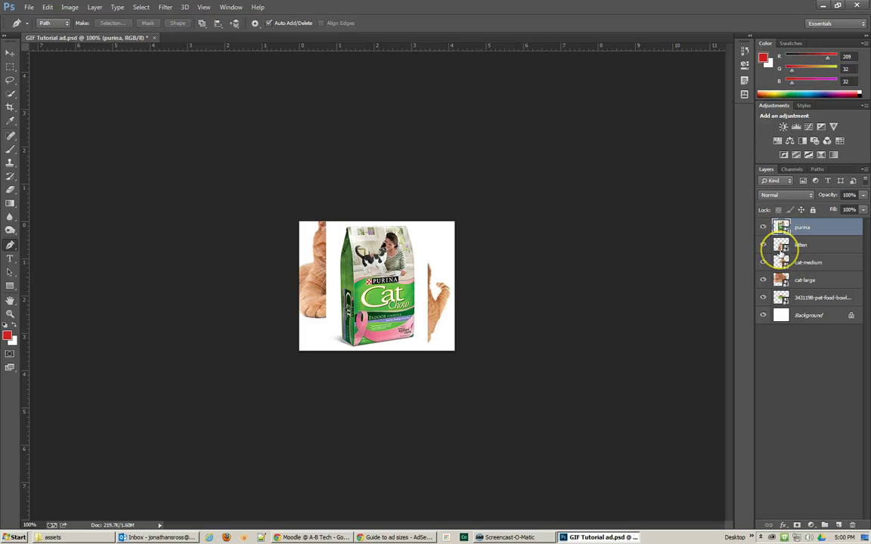
Hide the bowl, cat, kitten and purina layers, view mouse.png in XnView, then return to Photoshop
drag(763, 263, 761, 228)
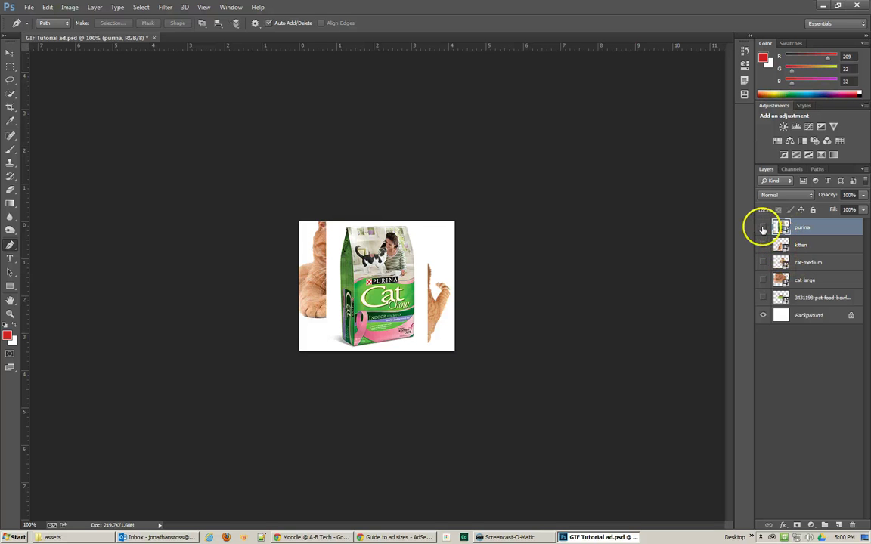
click(763, 227)
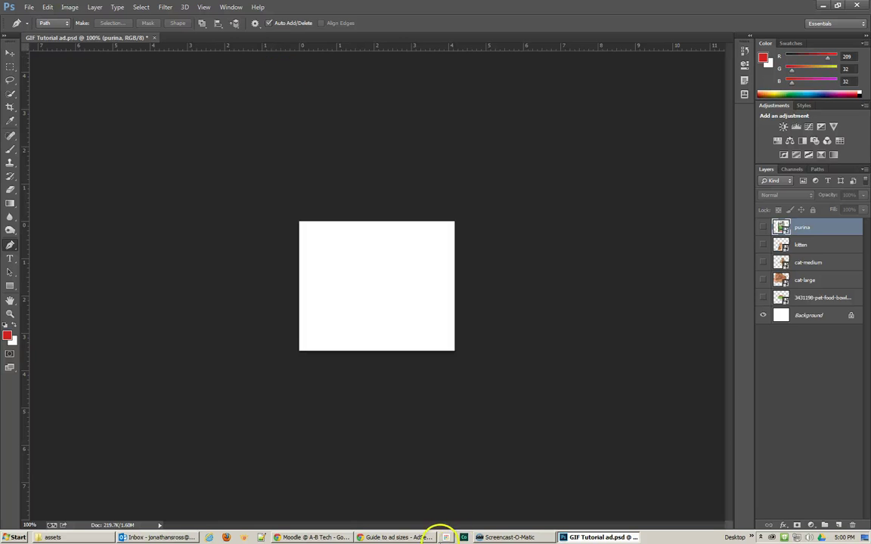
click(72, 537)
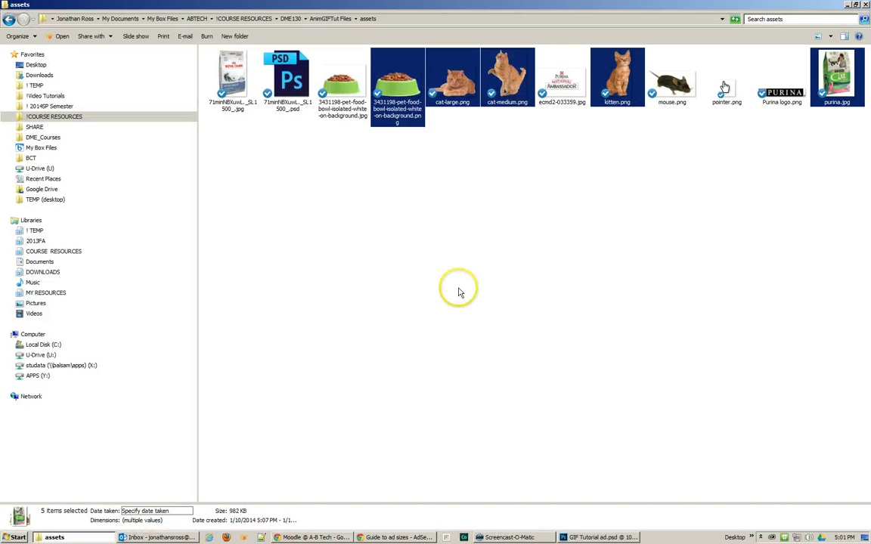
double_click(671, 82)
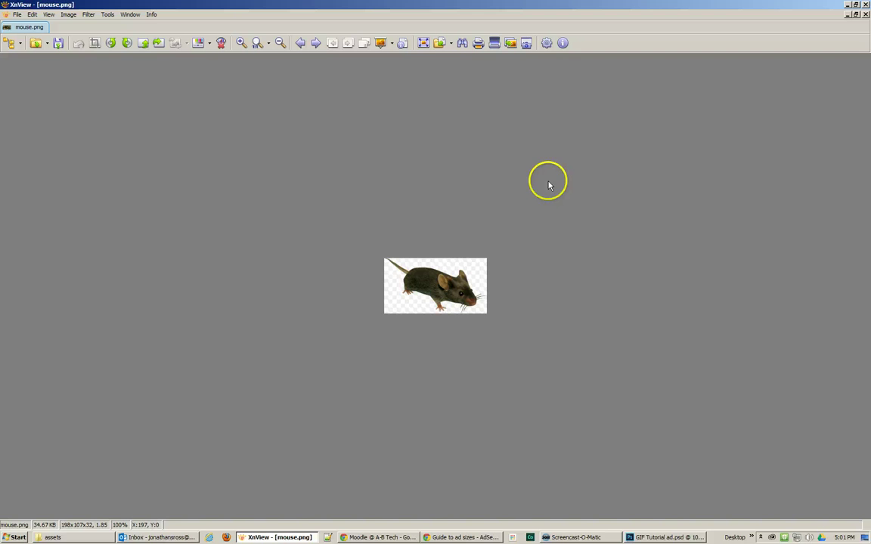
click(673, 538)
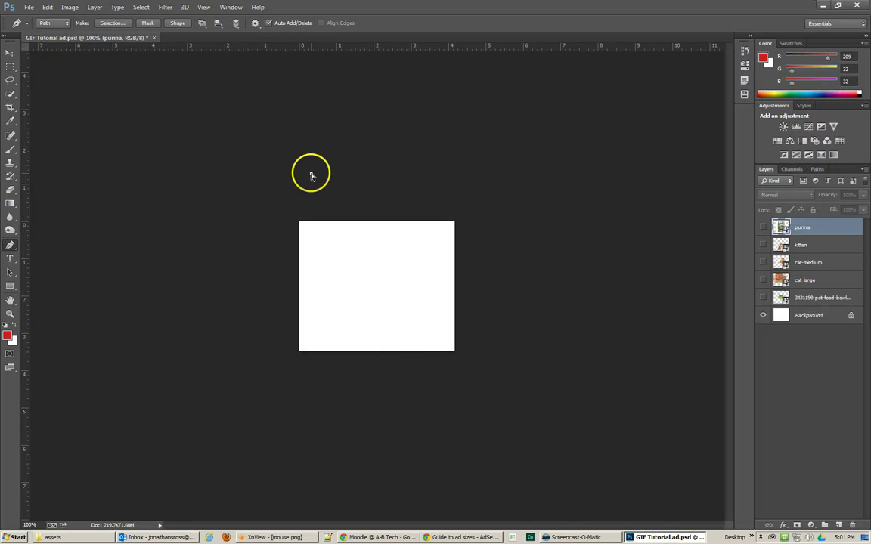
Paste the mouse image as Layer 1, then drag it to the trash to delete it
key(ctrl+v)
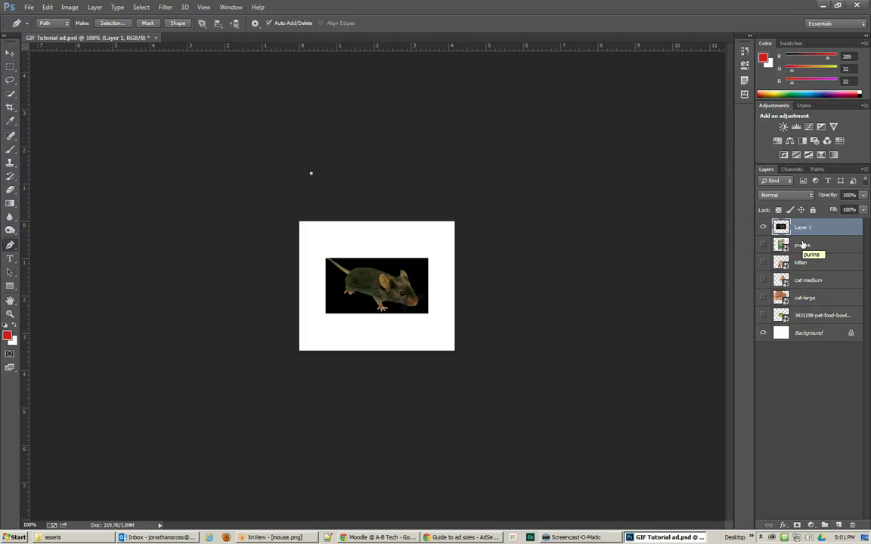
drag(803, 225, 853, 527)
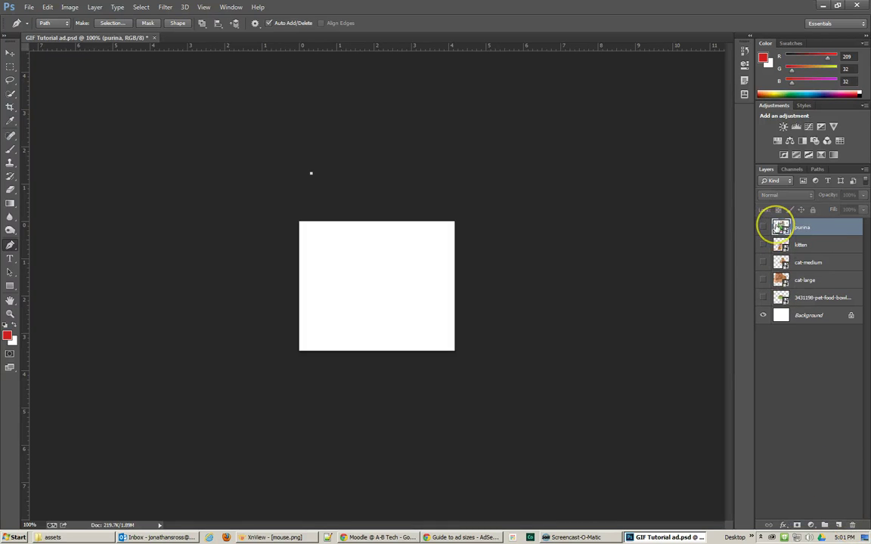
Show the purina layer and attempt Free Transform, dismissing the error message
click(763, 227)
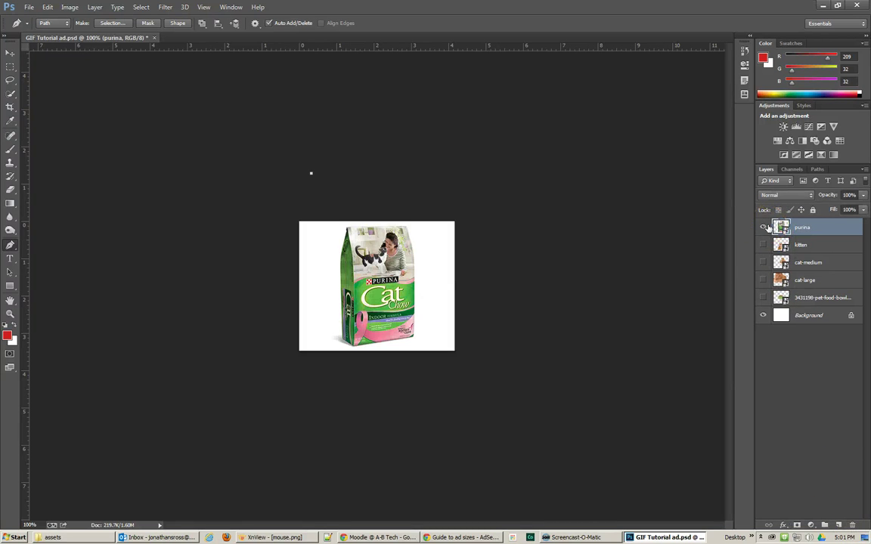
click(780, 226)
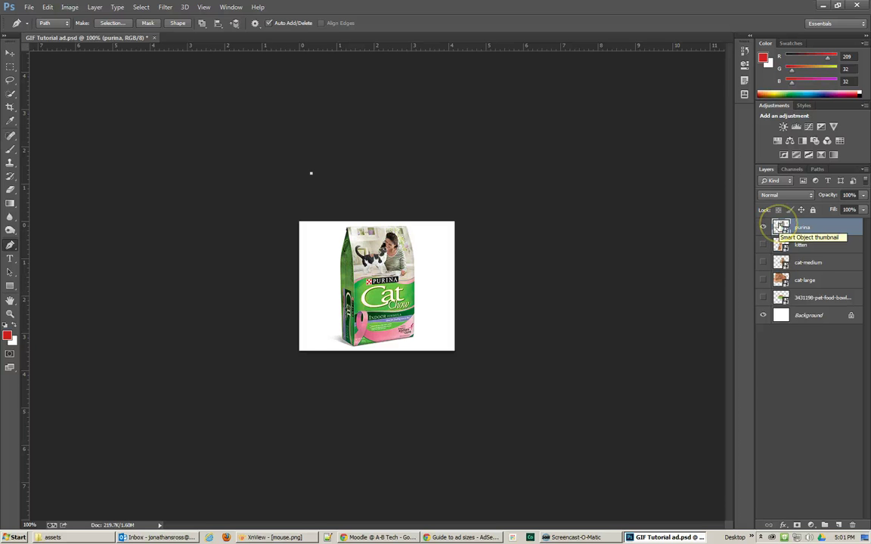
key(ctrl+t)
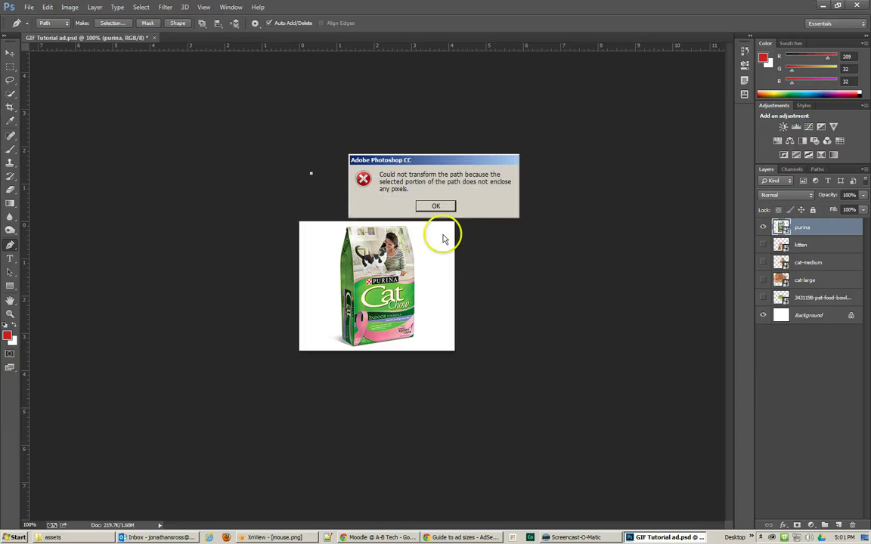
click(433, 207)
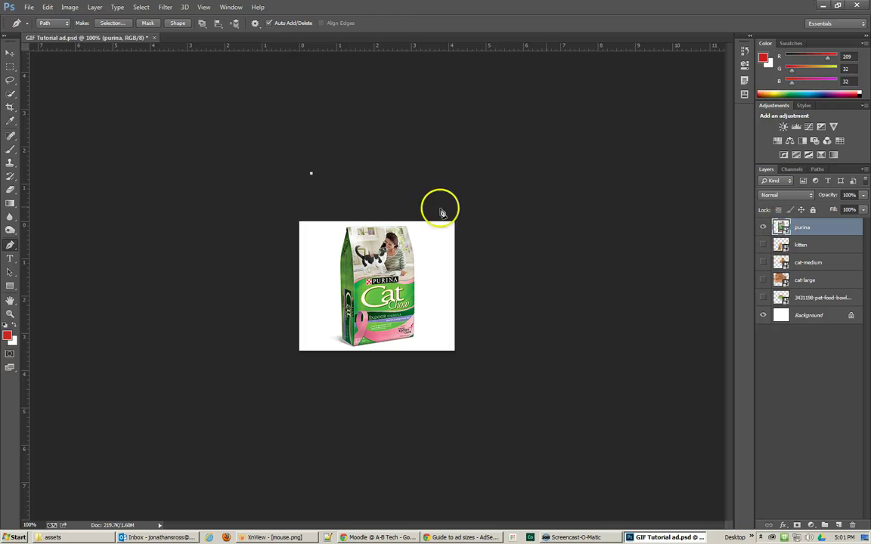
click(11, 53)
click(10, 67)
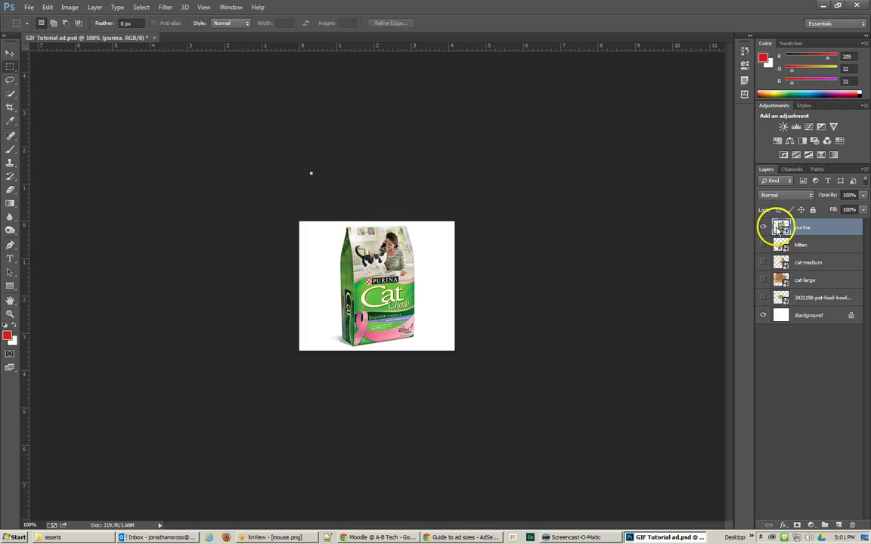
Retry the transform, dismiss the error, check the Paths panel, and end on the Move tool
key(ctrl+t)
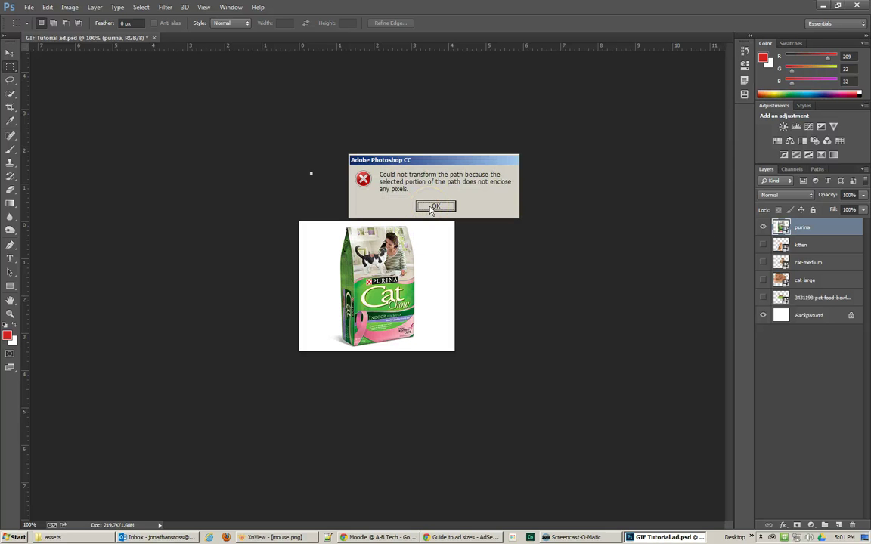
click(434, 207)
click(815, 170)
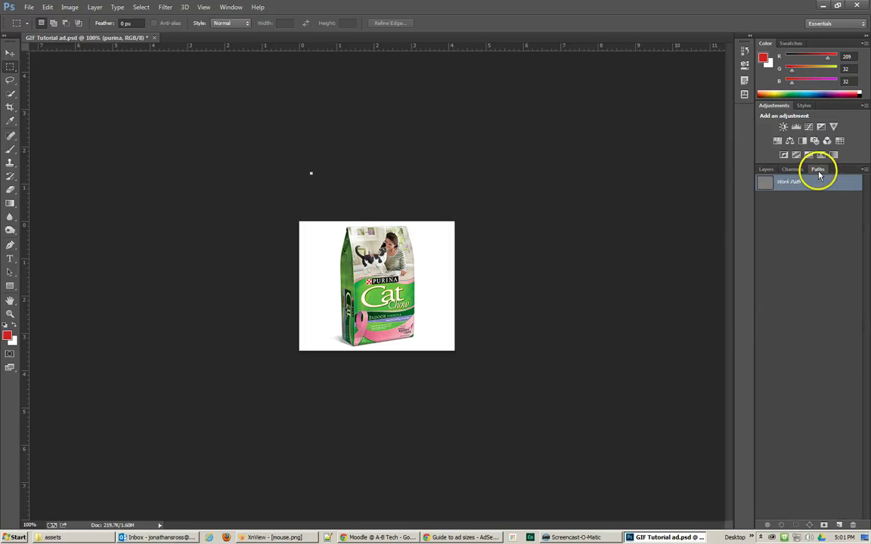
click(768, 171)
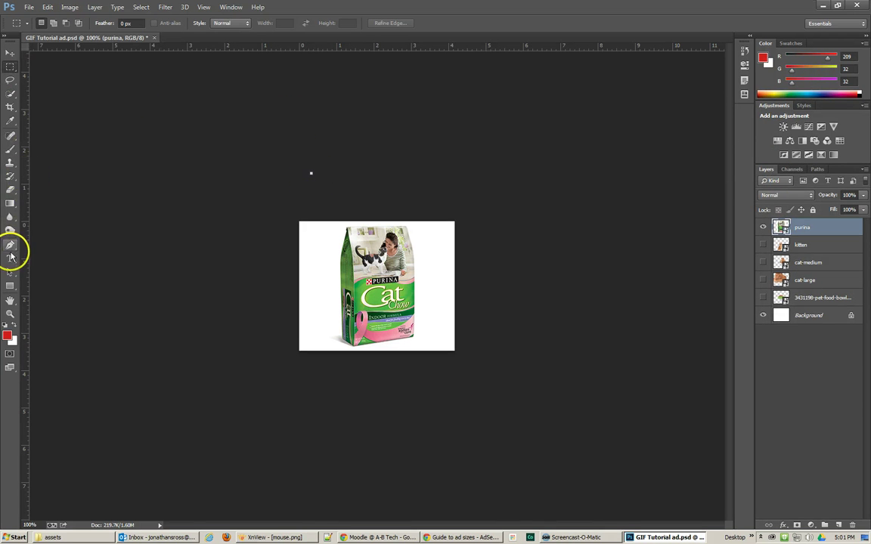
click(10, 272)
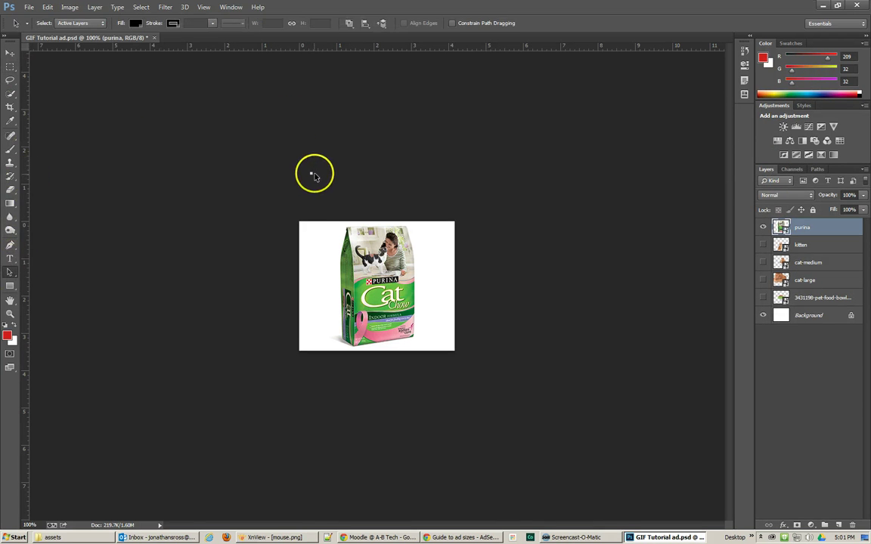
click(10, 53)
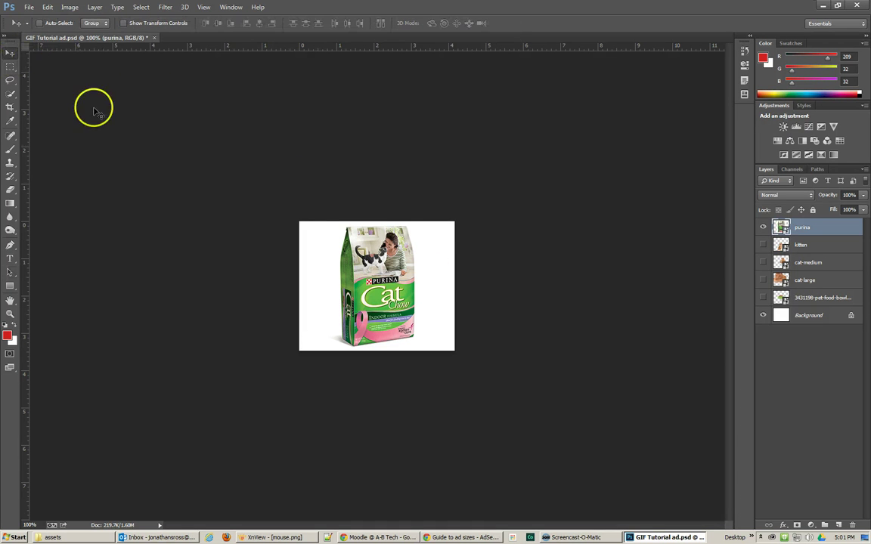
Free-transform the Cat Chow bag smaller into the lower left, commit, and open the purina smart object
key(ctrl+t)
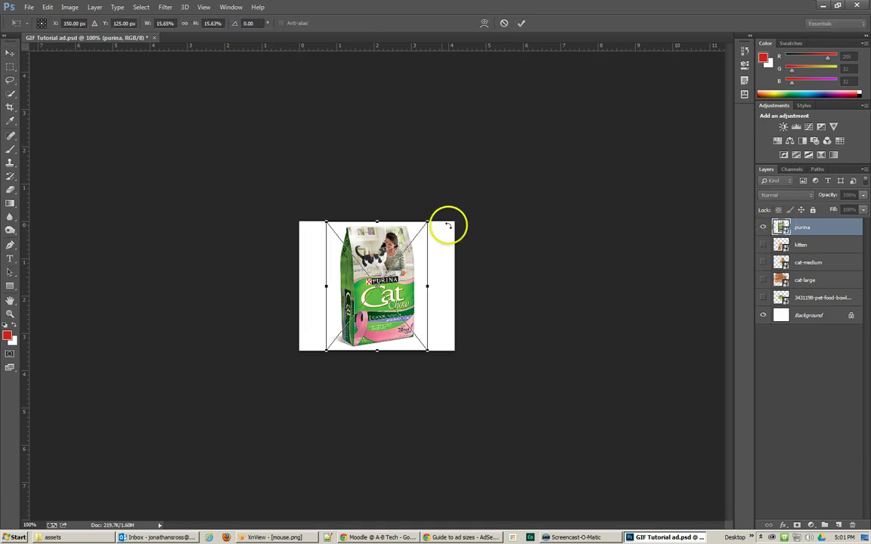
drag(428, 222, 366, 305)
double_click(357, 312)
double_click(780, 227)
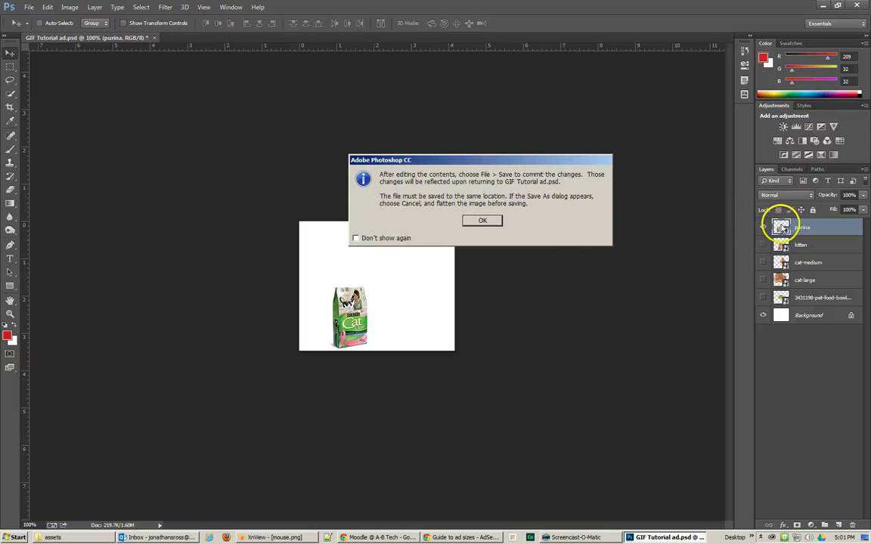
Resize the purina smart object's image to 500 px wide (500×639) via Image Size
click(484, 221)
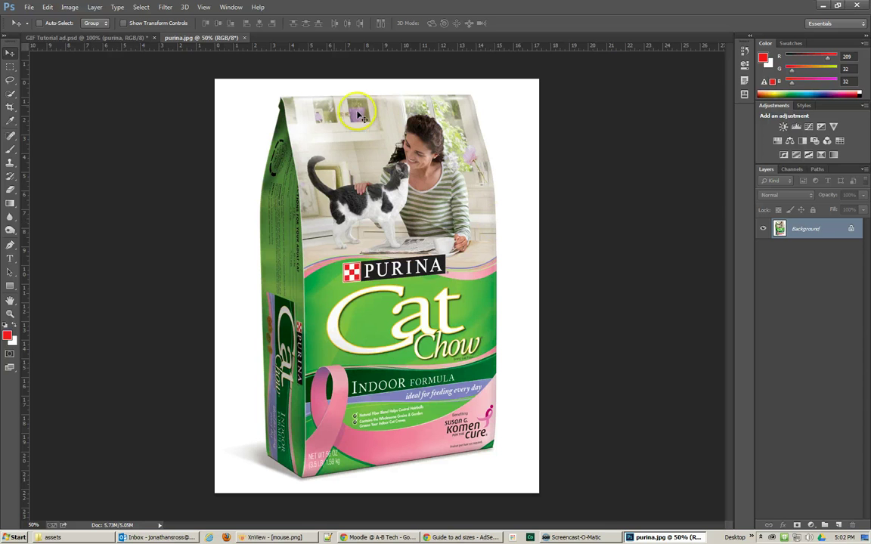
click(70, 8)
click(83, 85)
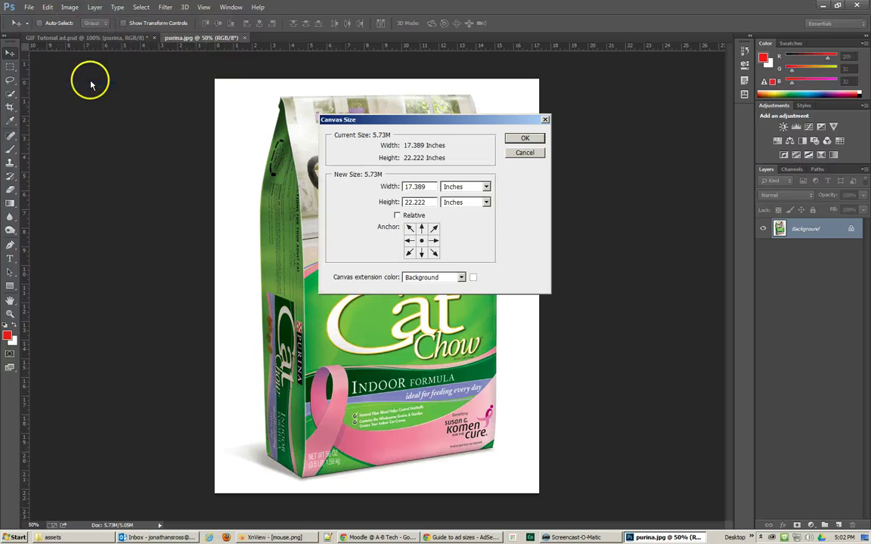
click(521, 154)
click(70, 7)
click(74, 73)
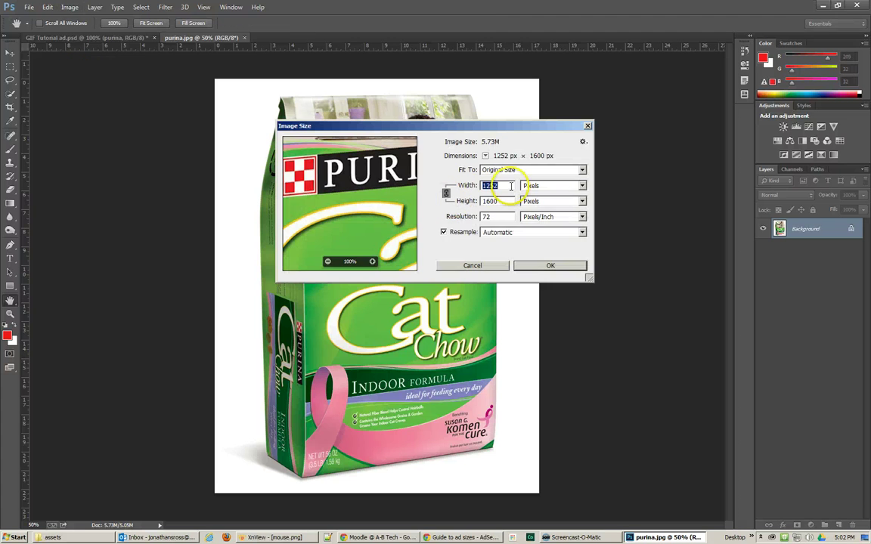
text(500)
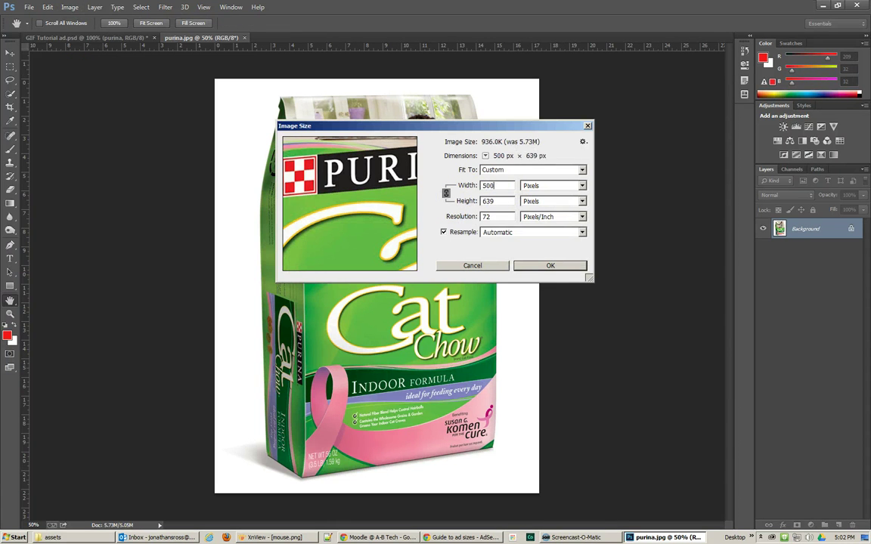
key(Return)
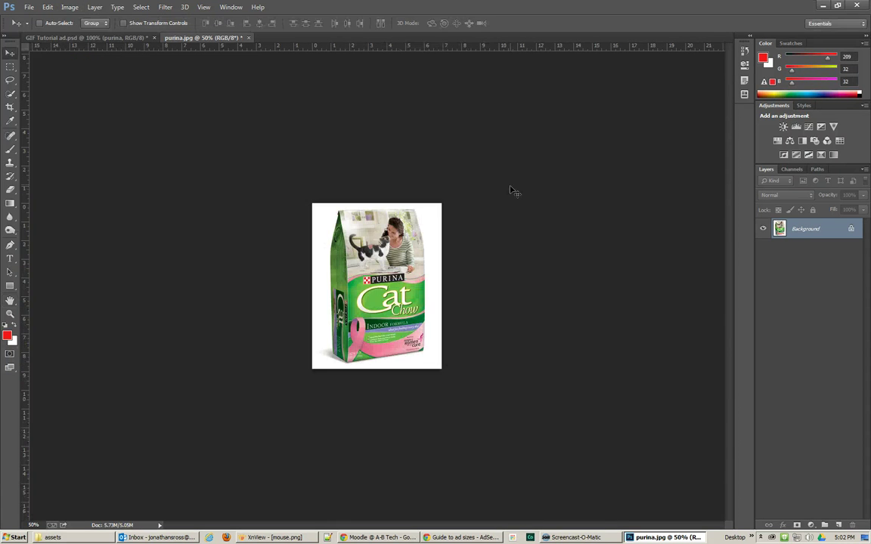
Close purina.jpg, saving the changes and accepting the JPEG quality
click(248, 38)
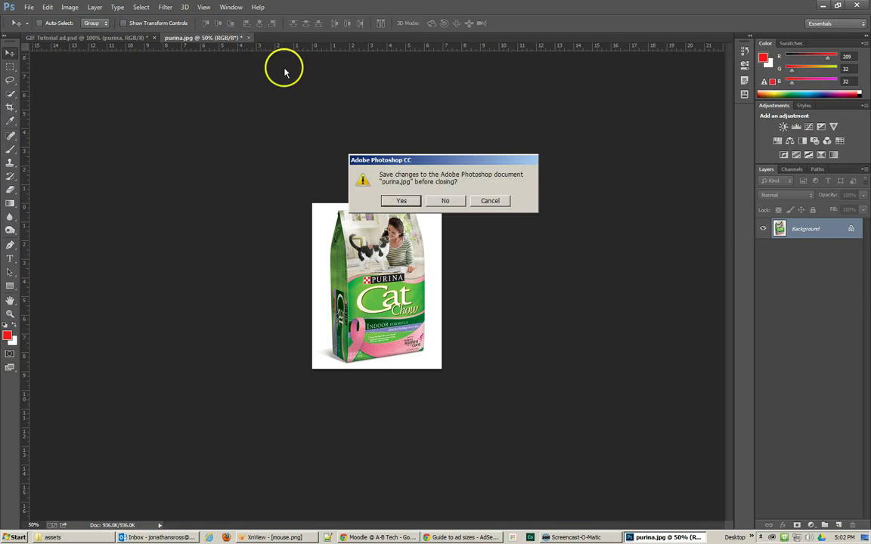
click(397, 203)
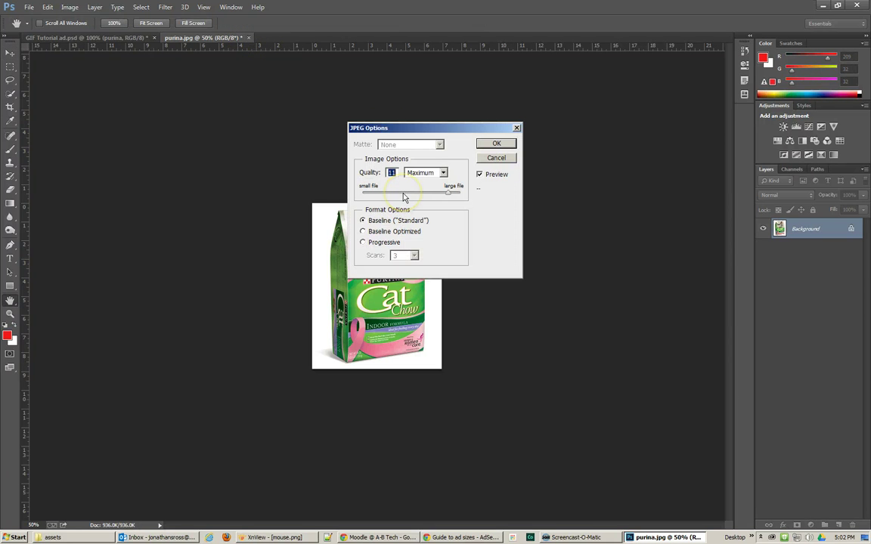
click(499, 143)
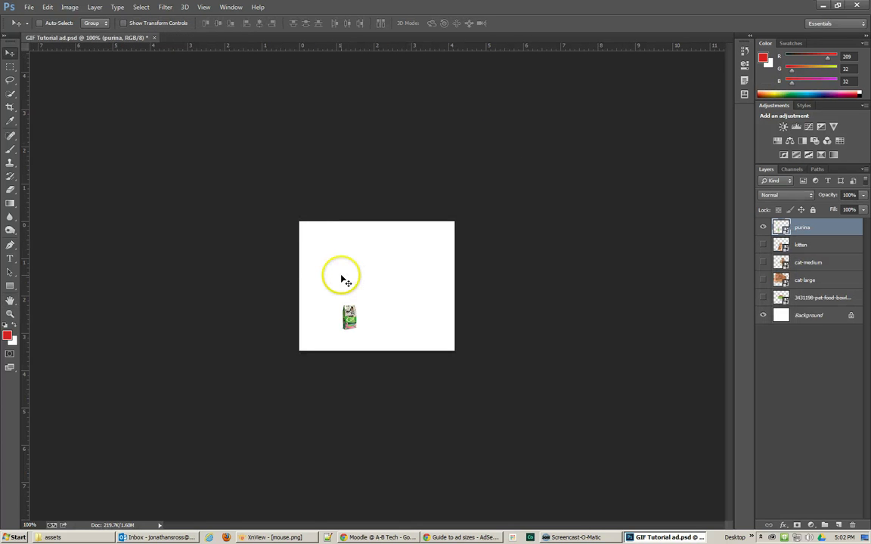
Free-transform the Cat Chow bag larger toward the ad's centre and commit
key(ctrl+t)
drag(361, 305, 410, 241)
key(Return)
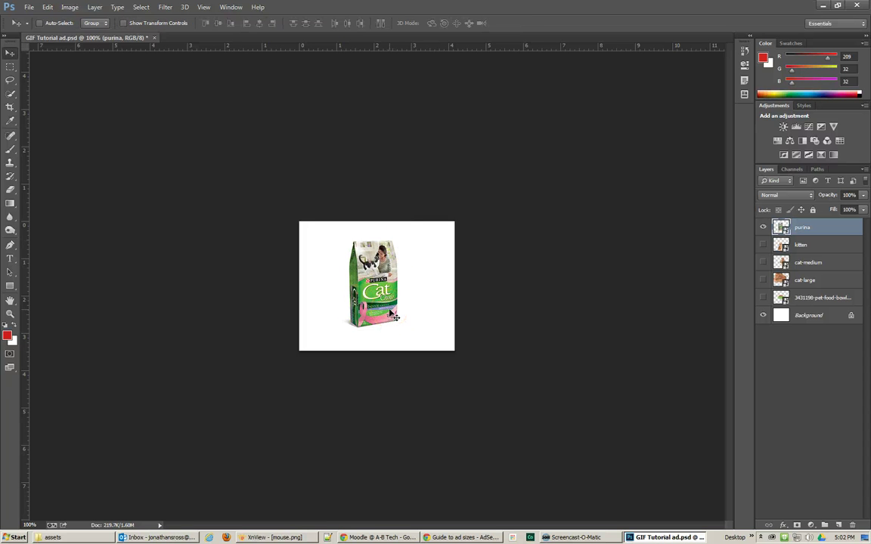
click(438, 536)
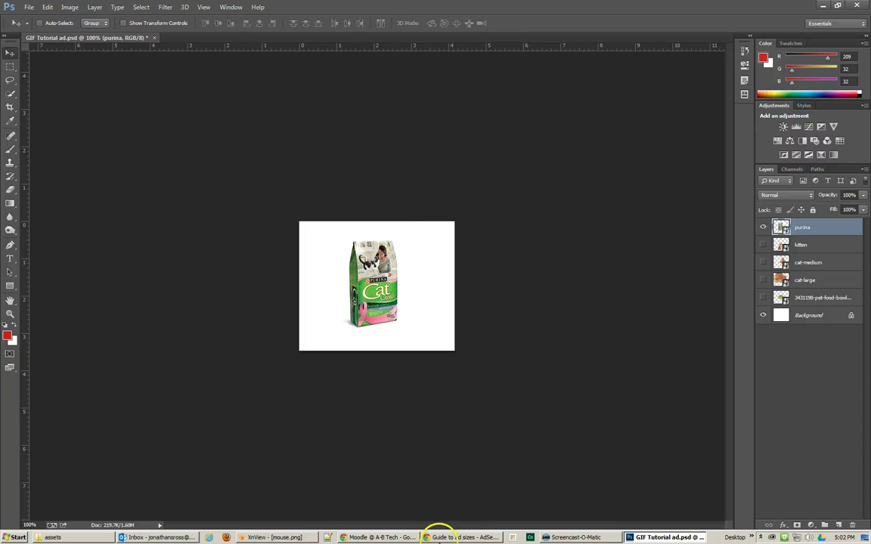
click(71, 537)
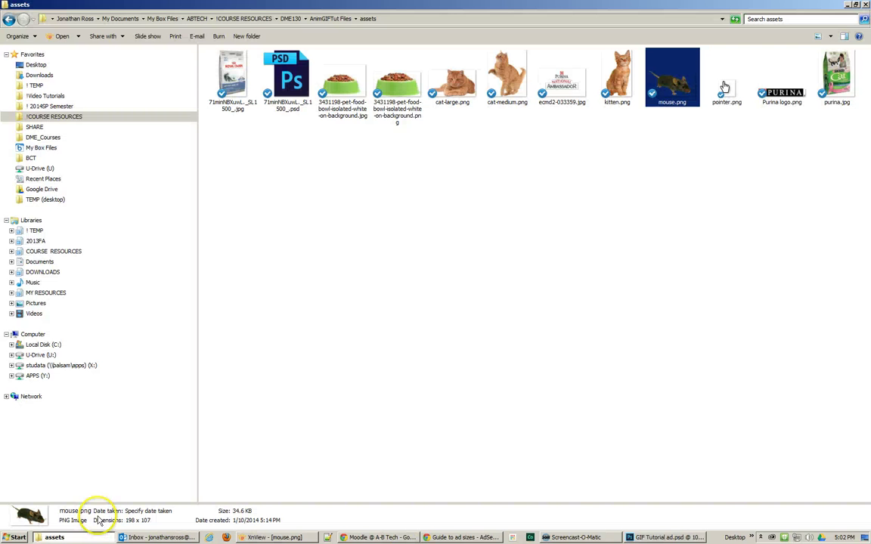
click(839, 77)
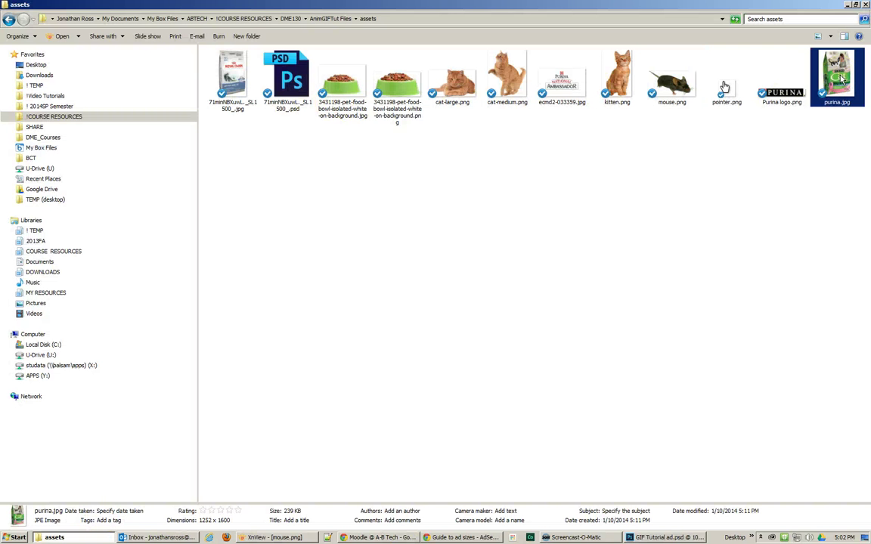
double_click(845, 78)
click(415, 229)
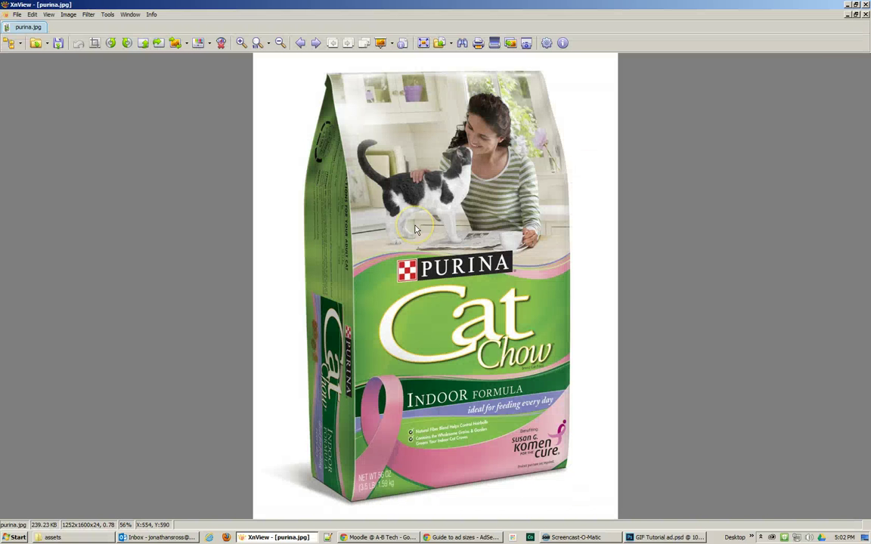
click(865, 5)
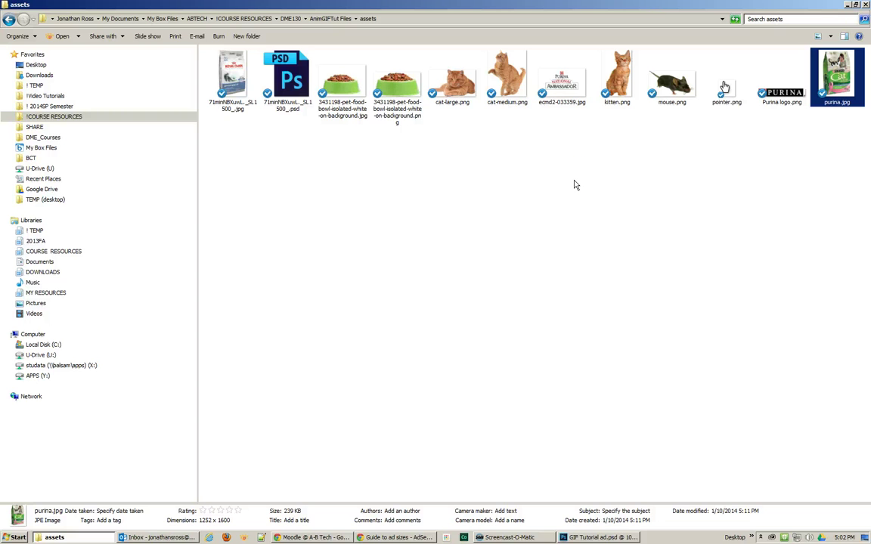
click(605, 537)
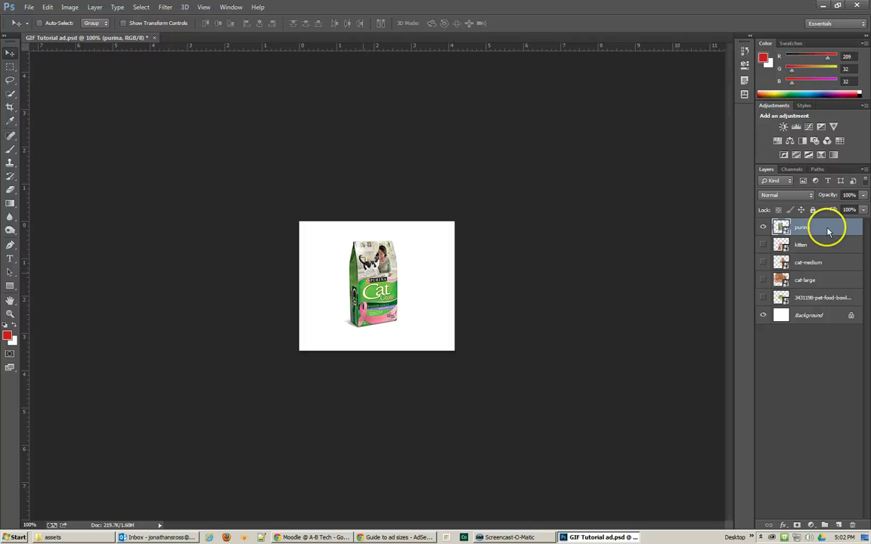
double_click(779, 224)
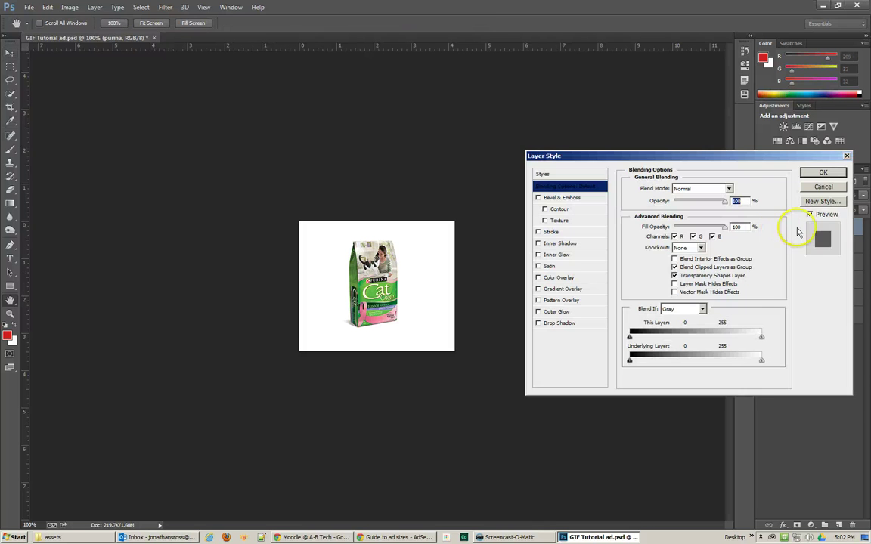
click(823, 187)
double_click(780, 226)
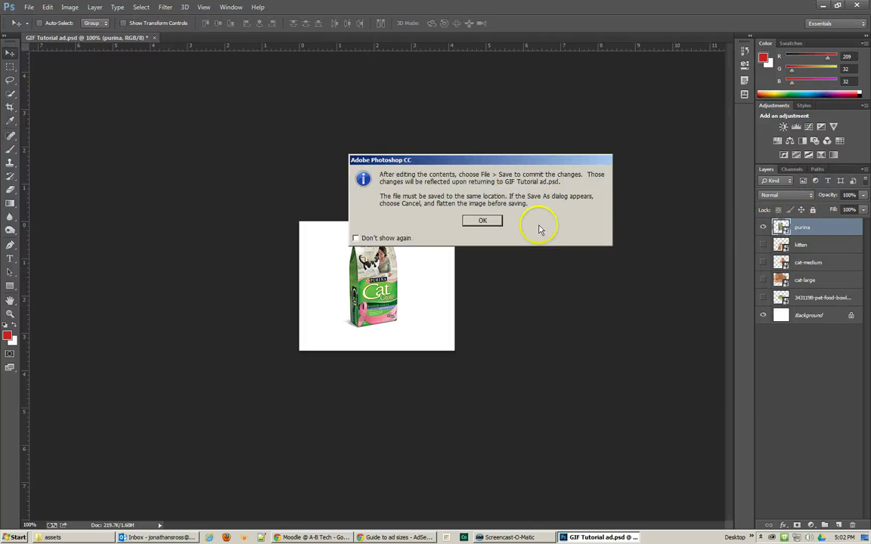
click(478, 225)
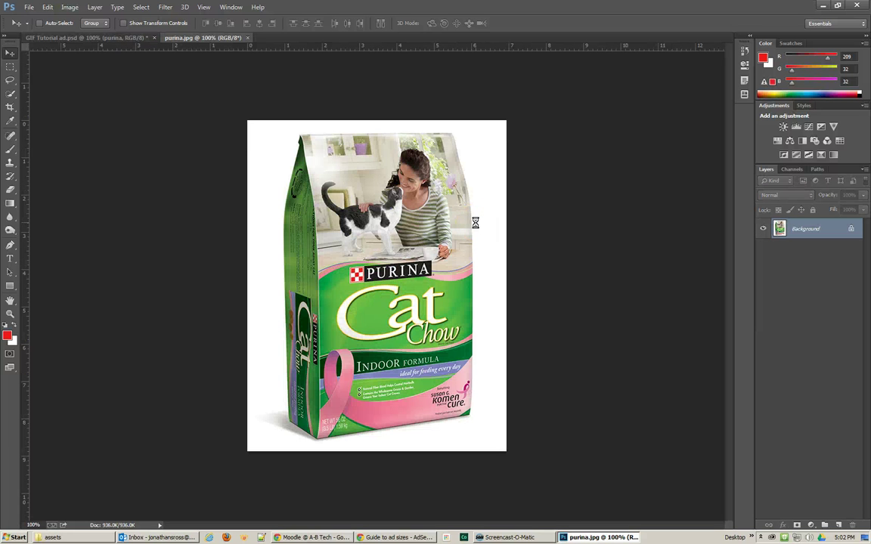
click(247, 38)
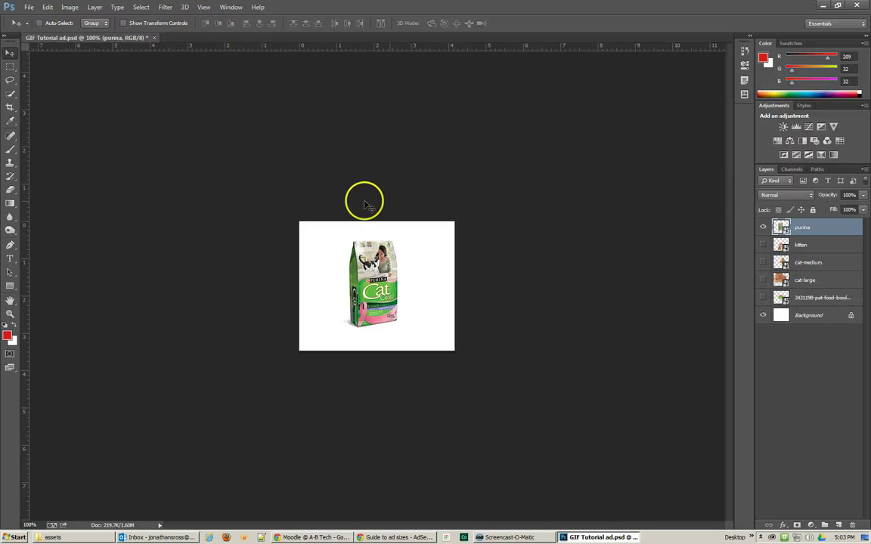
Hide the purina layer, show the kitten, and scale and place it at the bottom right
click(762, 227)
click(763, 245)
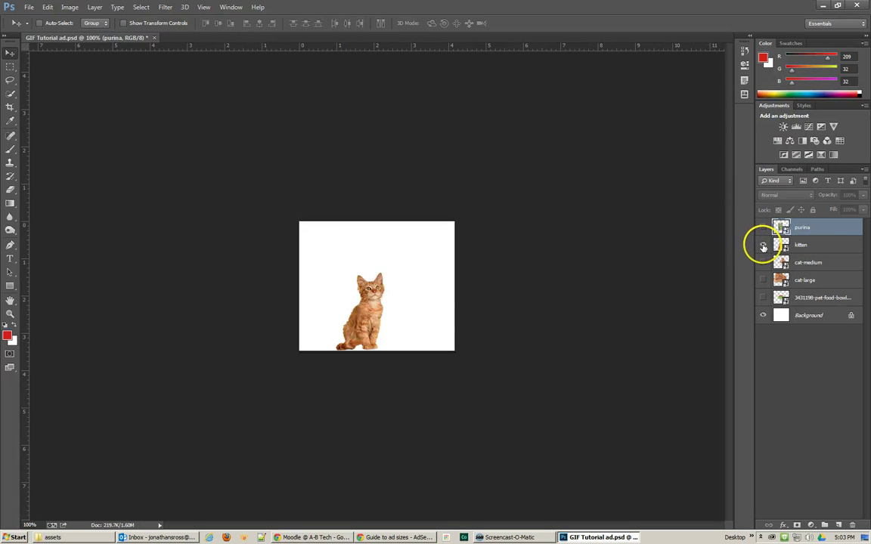
mouse_move(375, 327)
mouse_down()
mouse_move(408, 328)
mouse_move(439, 312)
mouse_move(338, 310)
mouse_move(358, 328)
mouse_up()
click(790, 245)
key(ctrl+t)
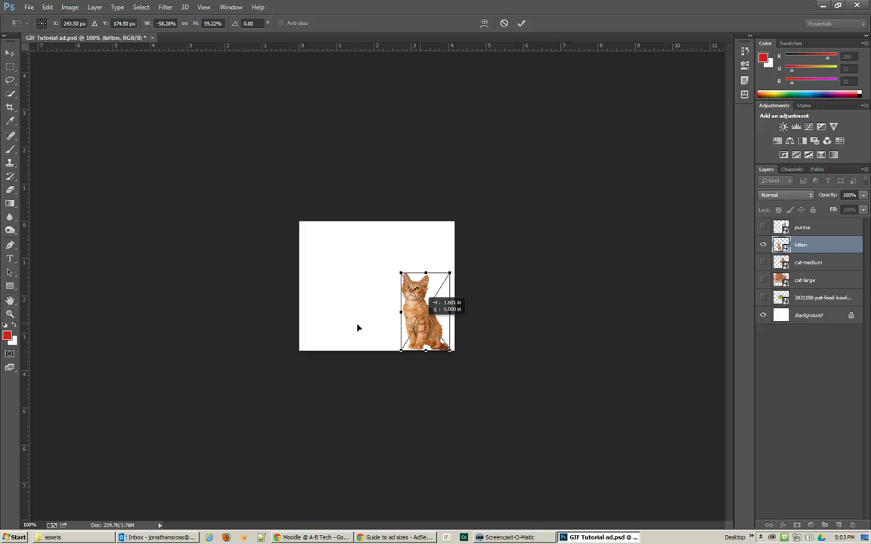
drag(420, 327, 425, 327)
key(Return)
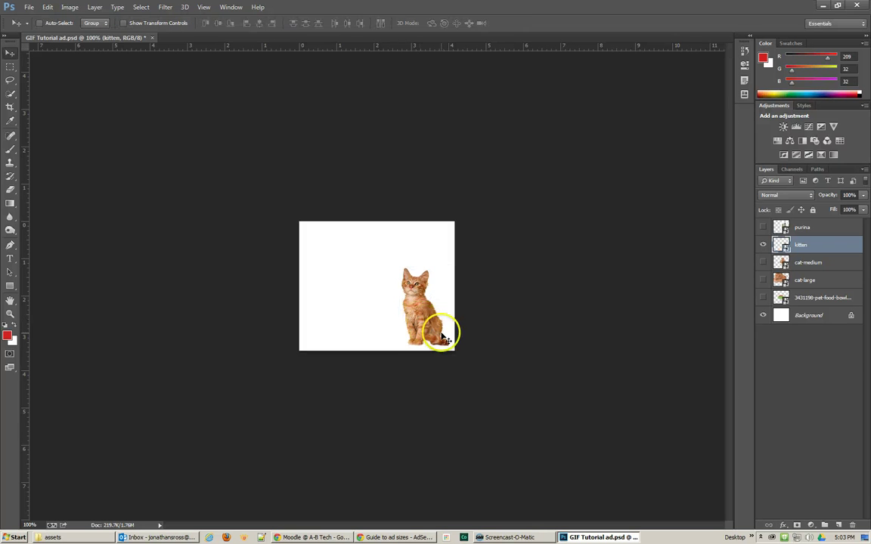
Show only cat-medium and slide it right until the cat meets the ad's right edge
click(763, 263)
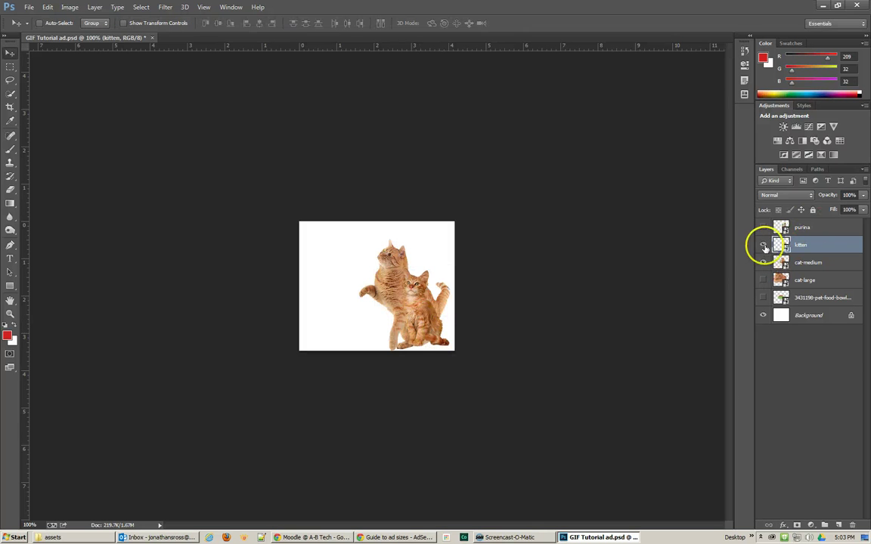
click(763, 244)
drag(424, 308, 430, 308)
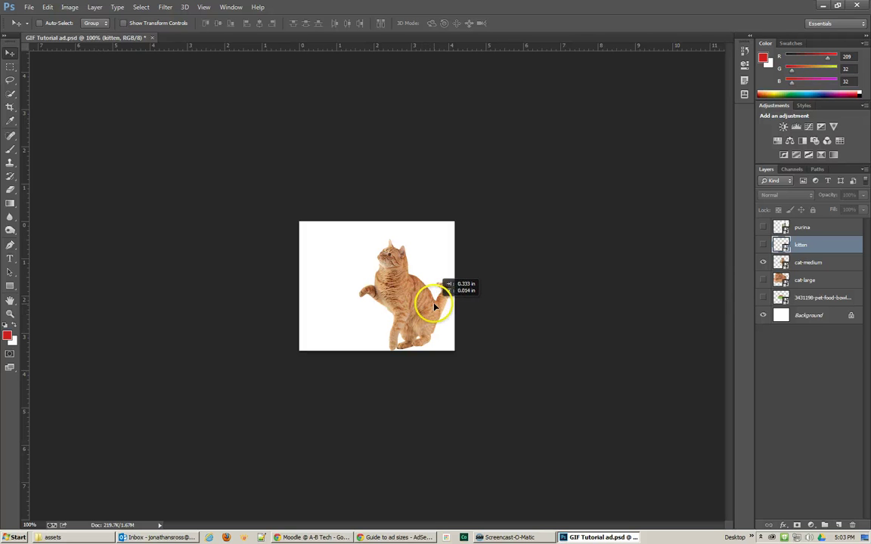
click(778, 260)
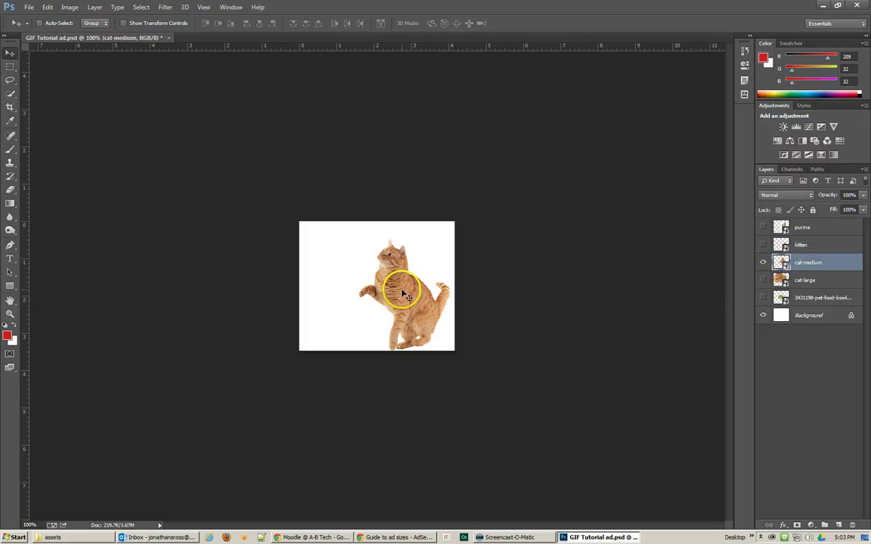
drag(402, 295, 414, 295)
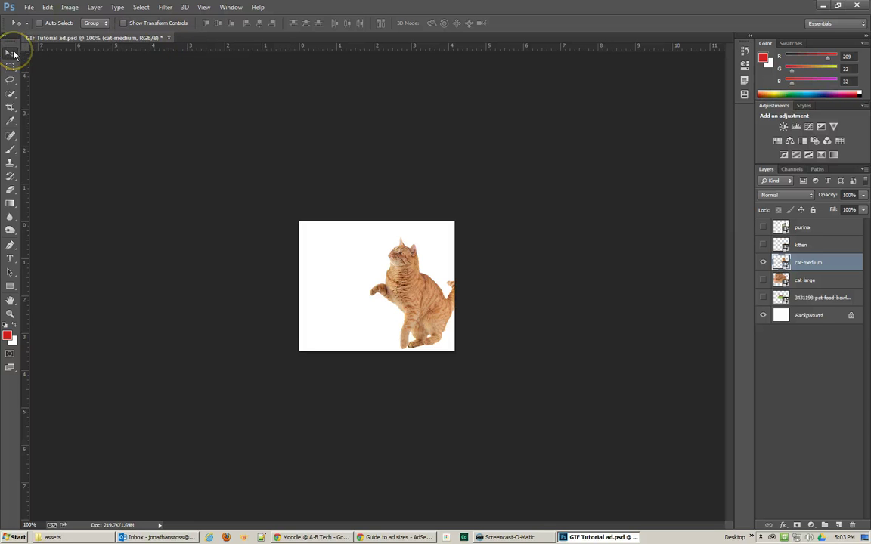
mouse_move(410, 284)
mouse_down()
mouse_move(404, 279)
mouse_move(413, 287)
mouse_up()
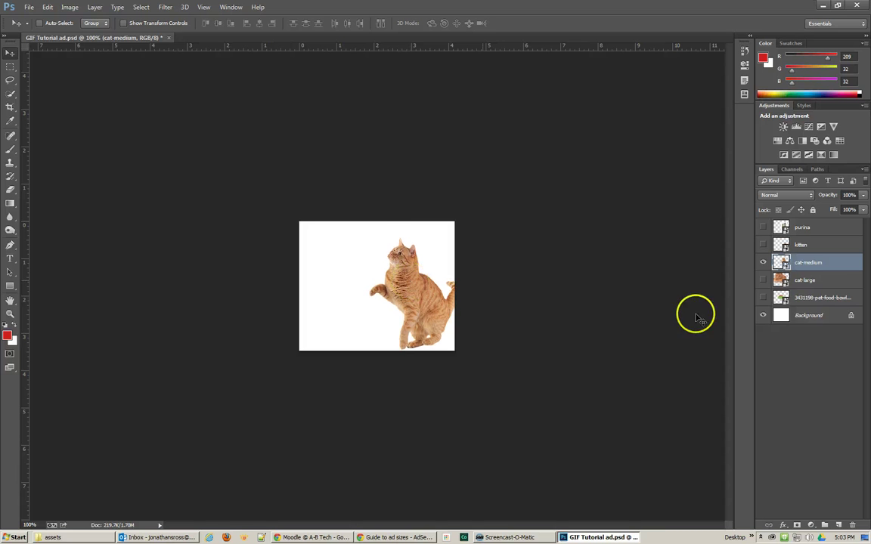
Show cat-large instead of cat-medium and drag the lying cat right and down
click(763, 280)
click(763, 262)
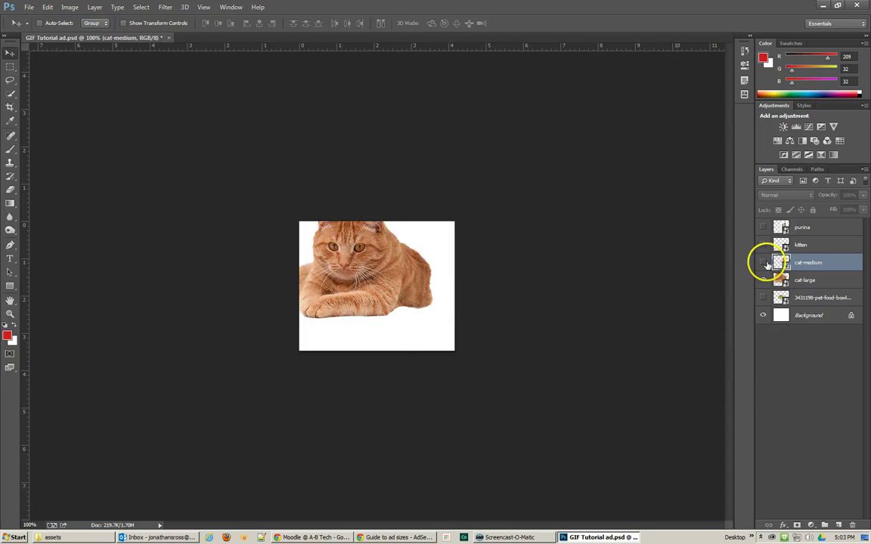
click(778, 278)
drag(364, 282, 417, 310)
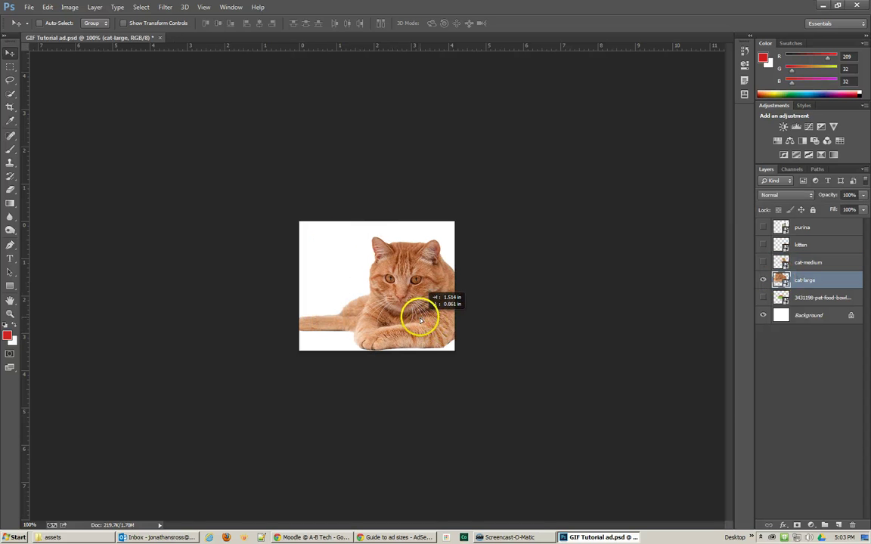
drag(421, 321, 421, 321)
click(575, 361)
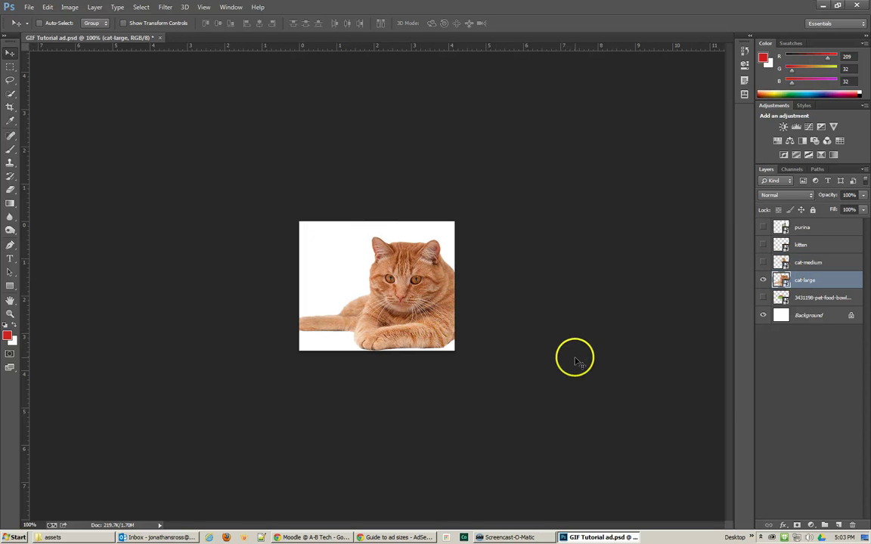
click(575, 361)
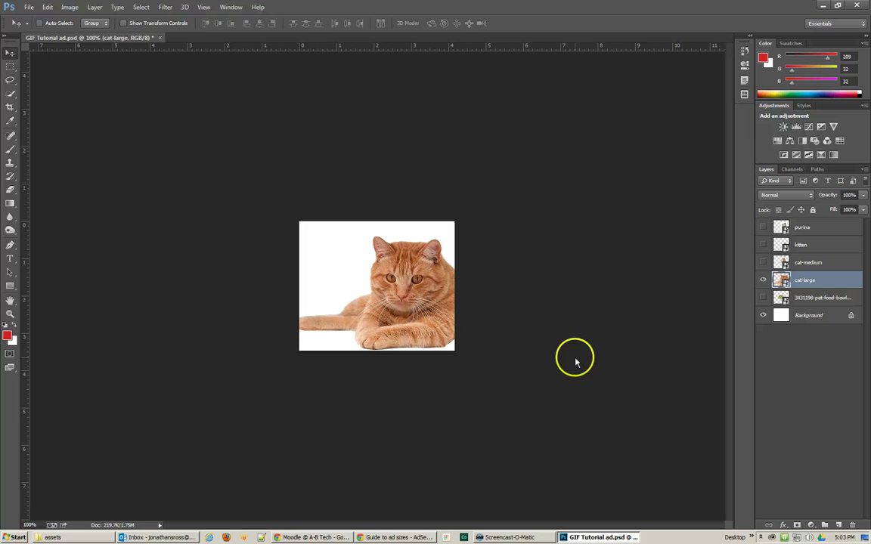
Briefly show the kitten, then hide the kitten, cat-medium and cat-large layers
click(763, 245)
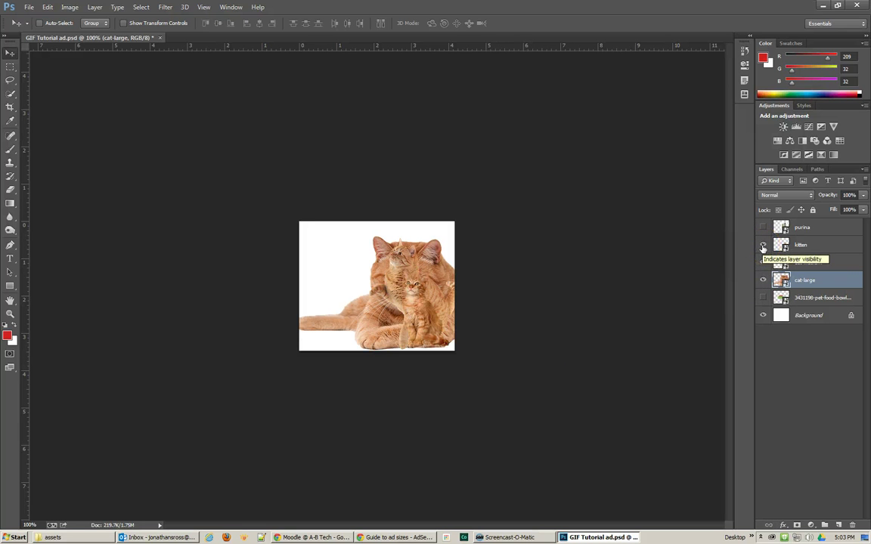
click(763, 245)
click(763, 263)
click(763, 280)
Show the bowl and kitten, then shrink the food bowl to about 47% at lower left
click(763, 298)
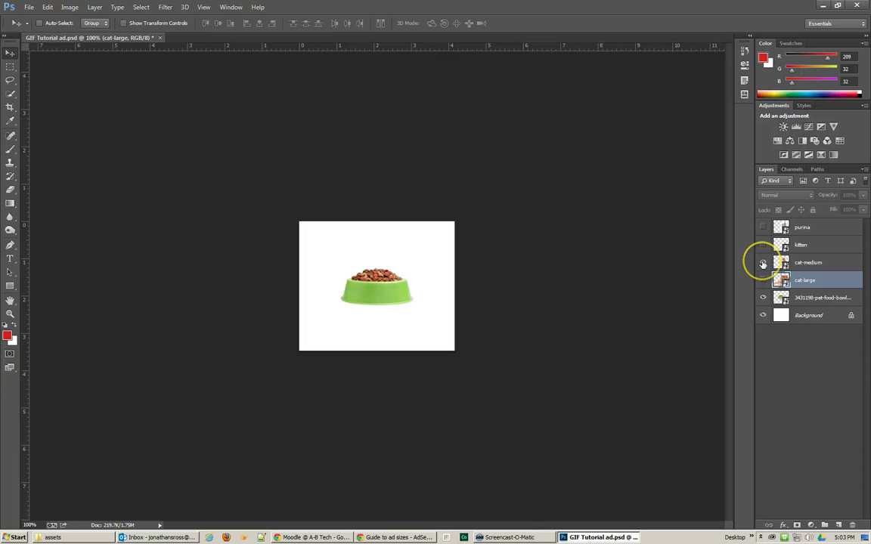
click(763, 262)
click(763, 263)
click(763, 244)
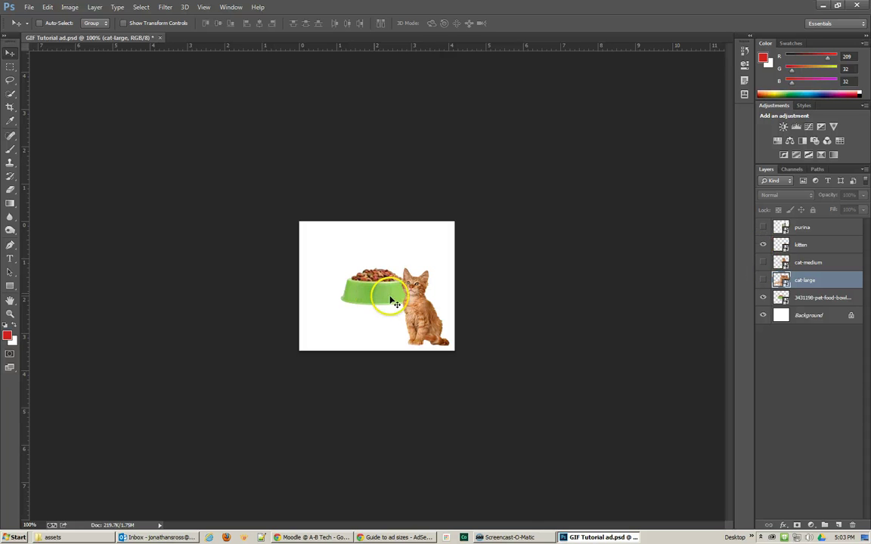
click(768, 300)
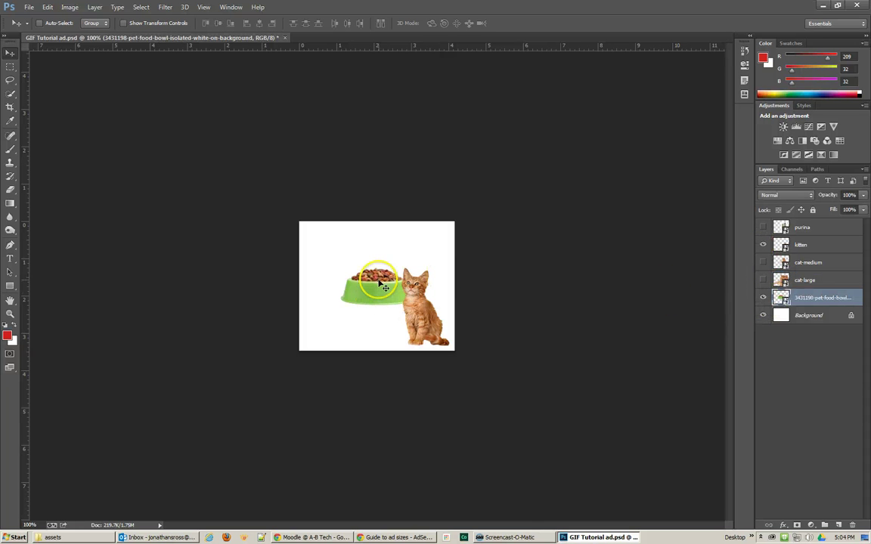
key(ctrl+t)
drag(405, 254, 336, 335)
key(Return)
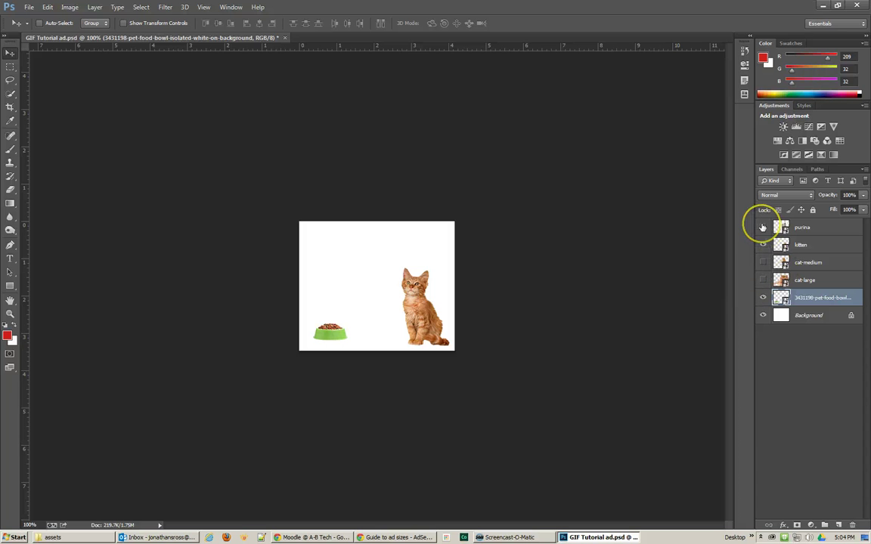
Turn on the cat-large, cat-medium and purina layers
click(763, 280)
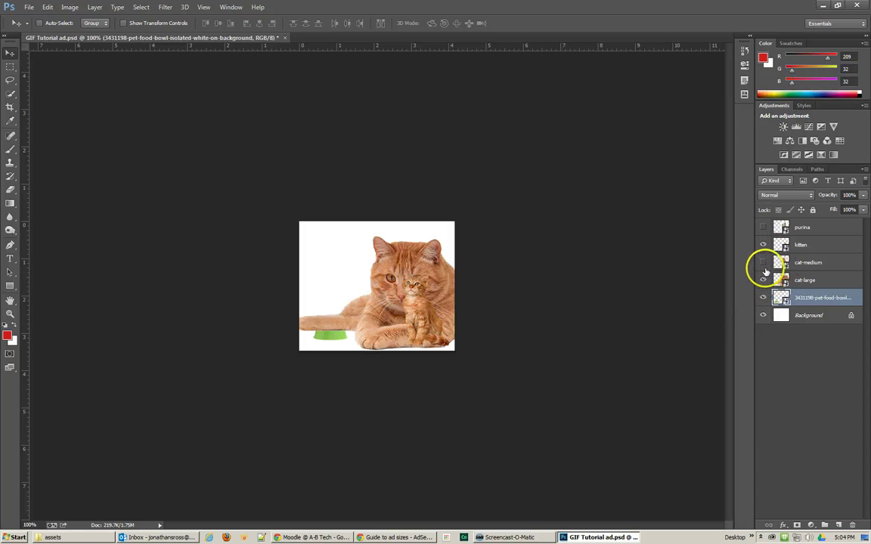
click(764, 263)
click(763, 228)
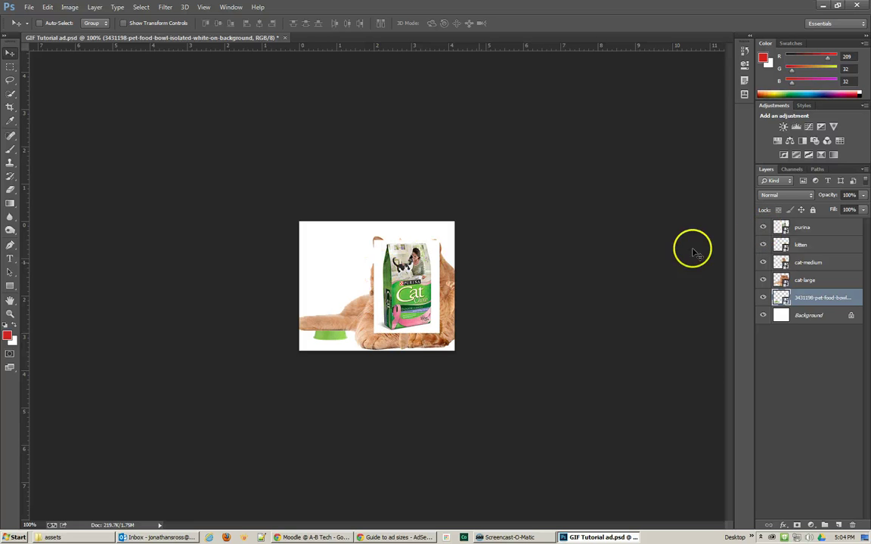
Scale the purina bag up to about 30.8% and move it to the ad's left side
click(780, 226)
key(ctrl+t)
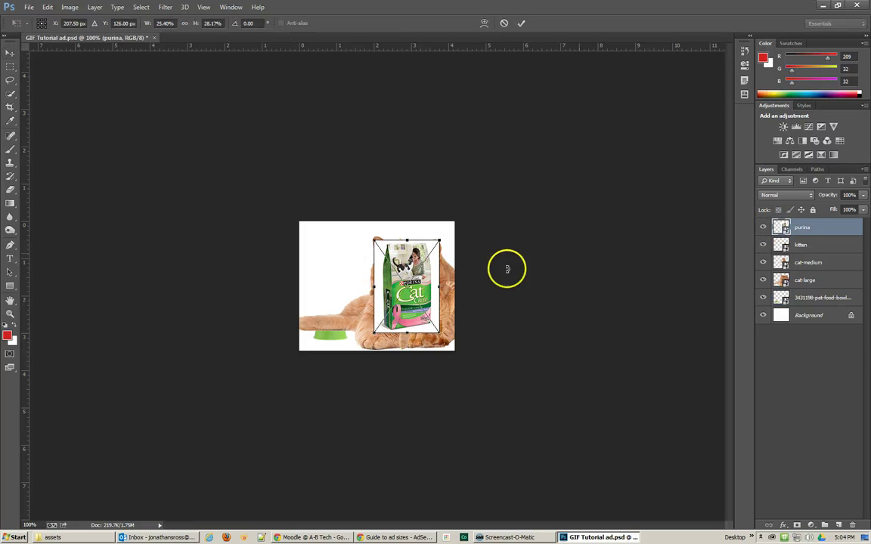
drag(374, 239, 373, 241)
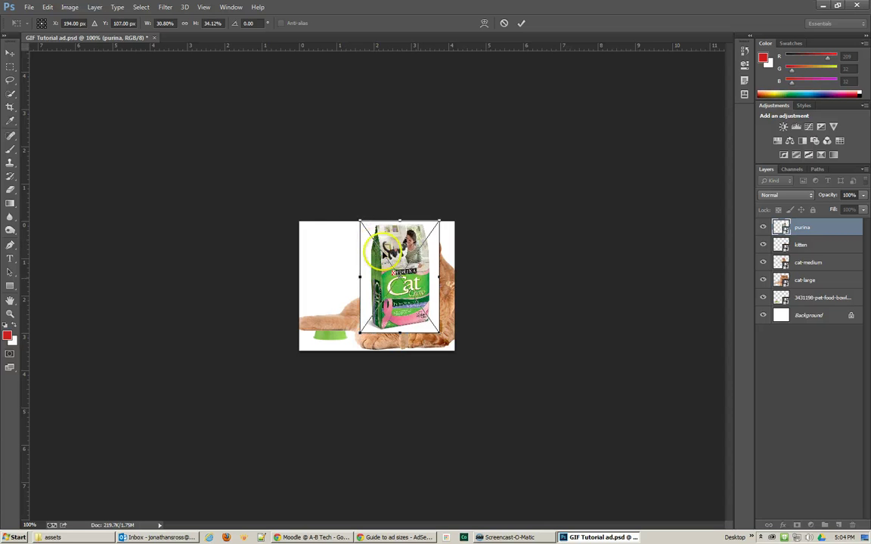
drag(414, 286, 420, 287)
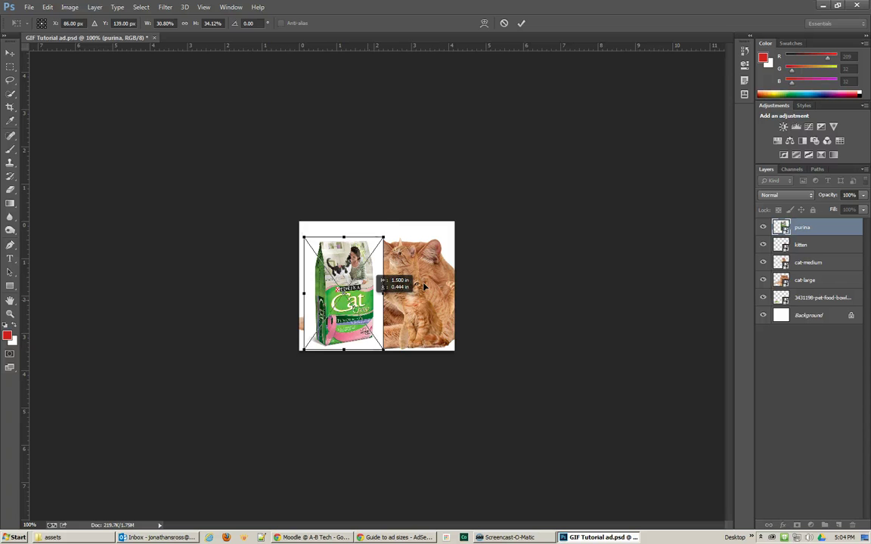
mouse_move(372, 304)
mouse_down()
mouse_move(355, 292)
mouse_move(339, 305)
mouse_move(356, 308)
mouse_up()
key(Return)
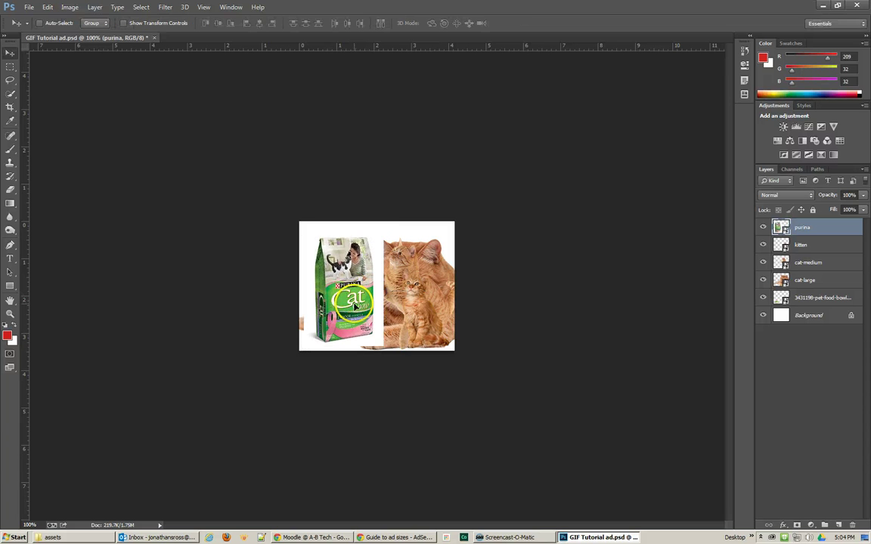
Hide the purina, kitten and cat layers, keep the food bowl visible, and save with Ctrl+S
click(764, 227)
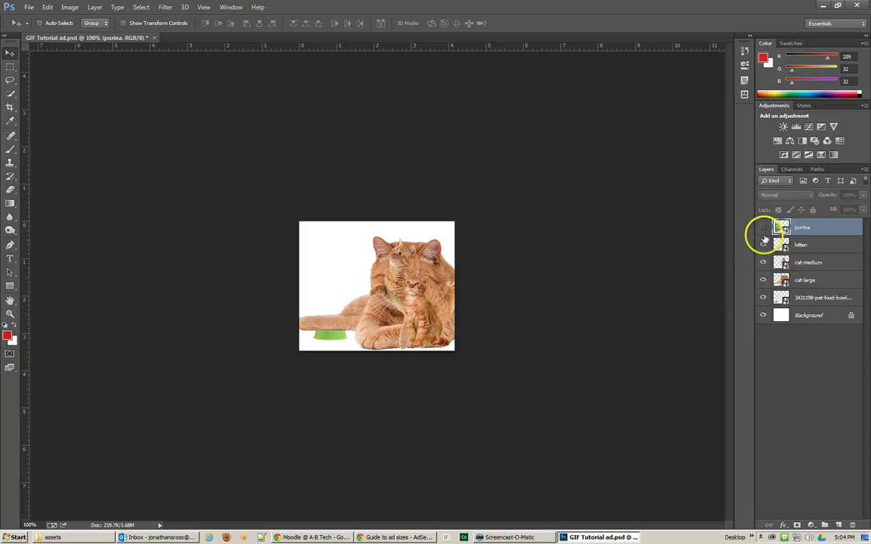
drag(763, 245, 760, 295)
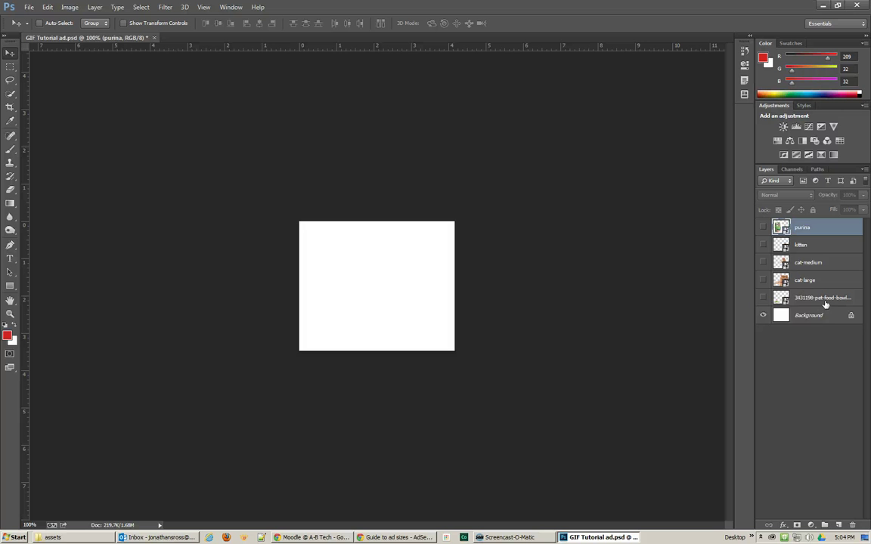
click(763, 298)
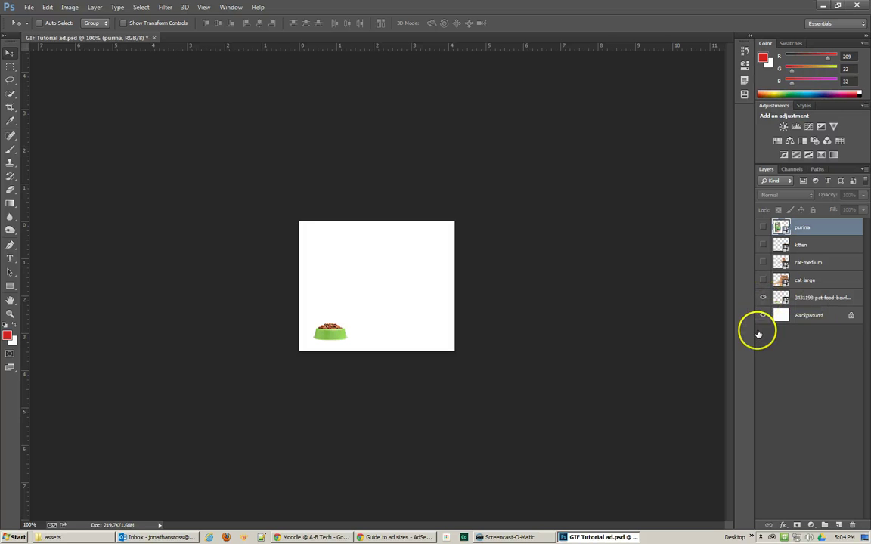
key(ctrl+s)
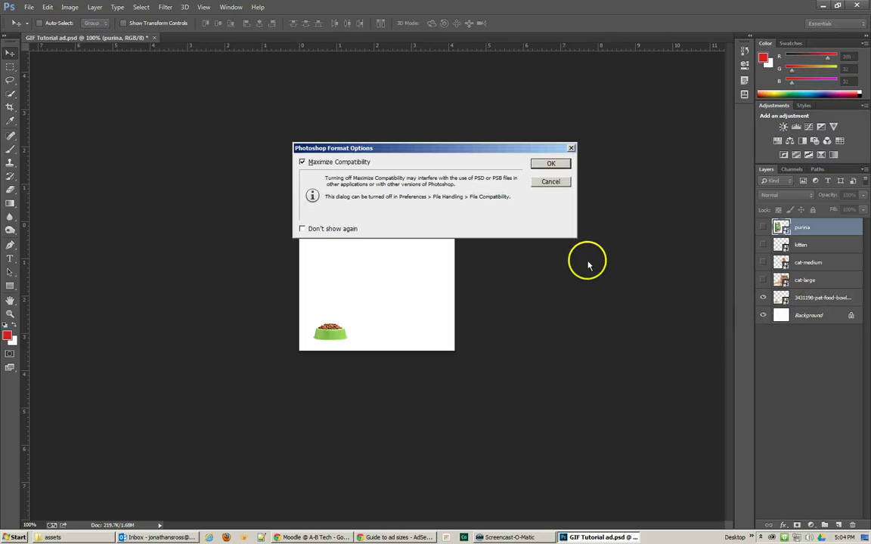